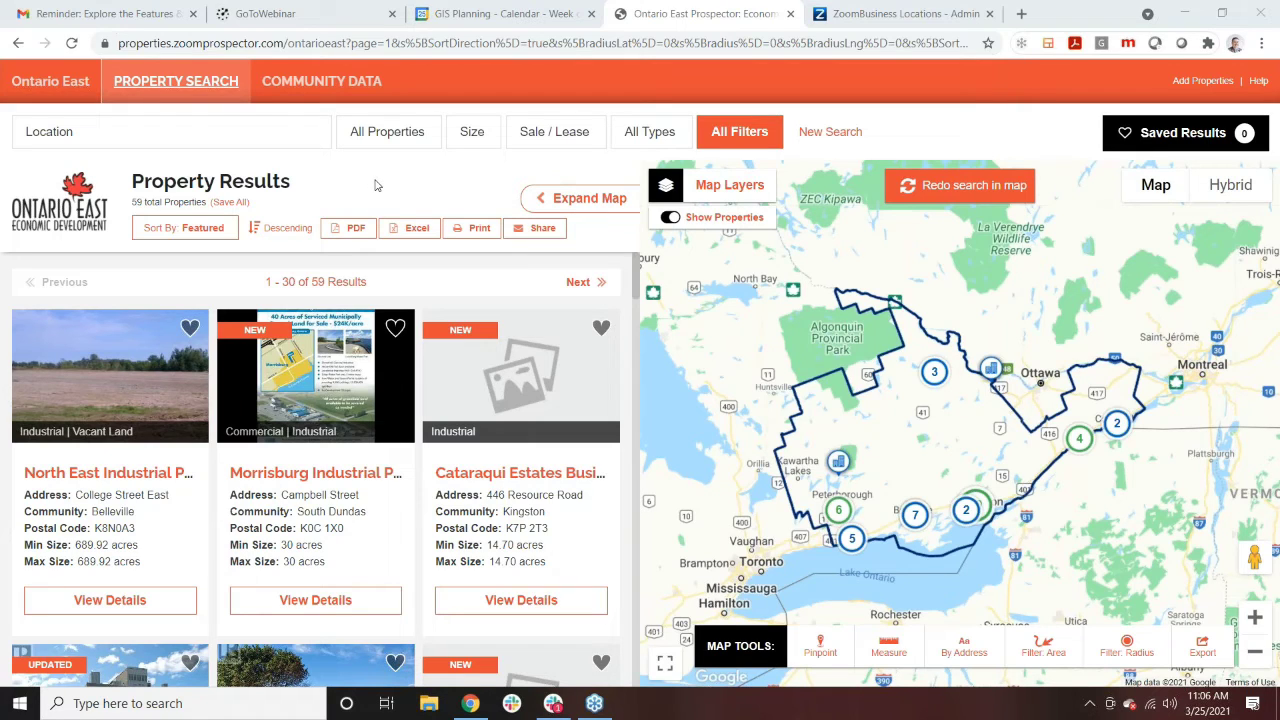
# Step: Browse the list of municipalities available in the Location filter, leaving the location unset
pyautogui.click(291, 136)
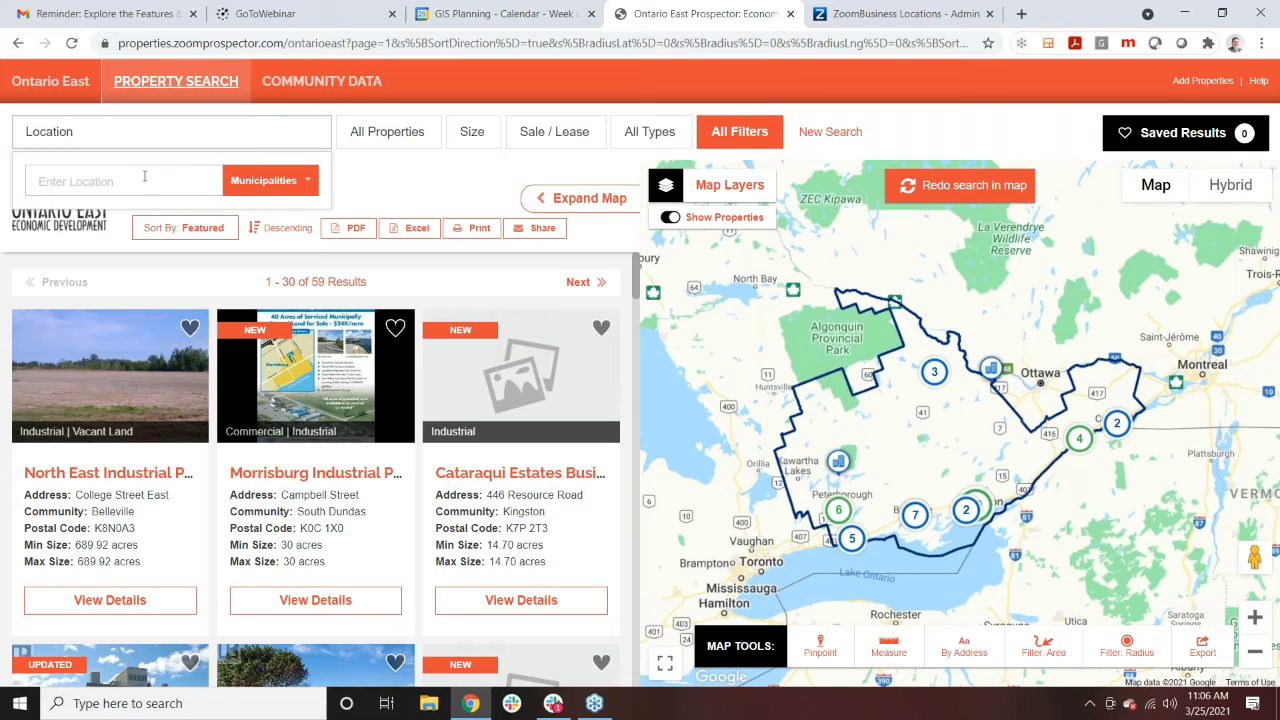
pyautogui.click(265, 181)
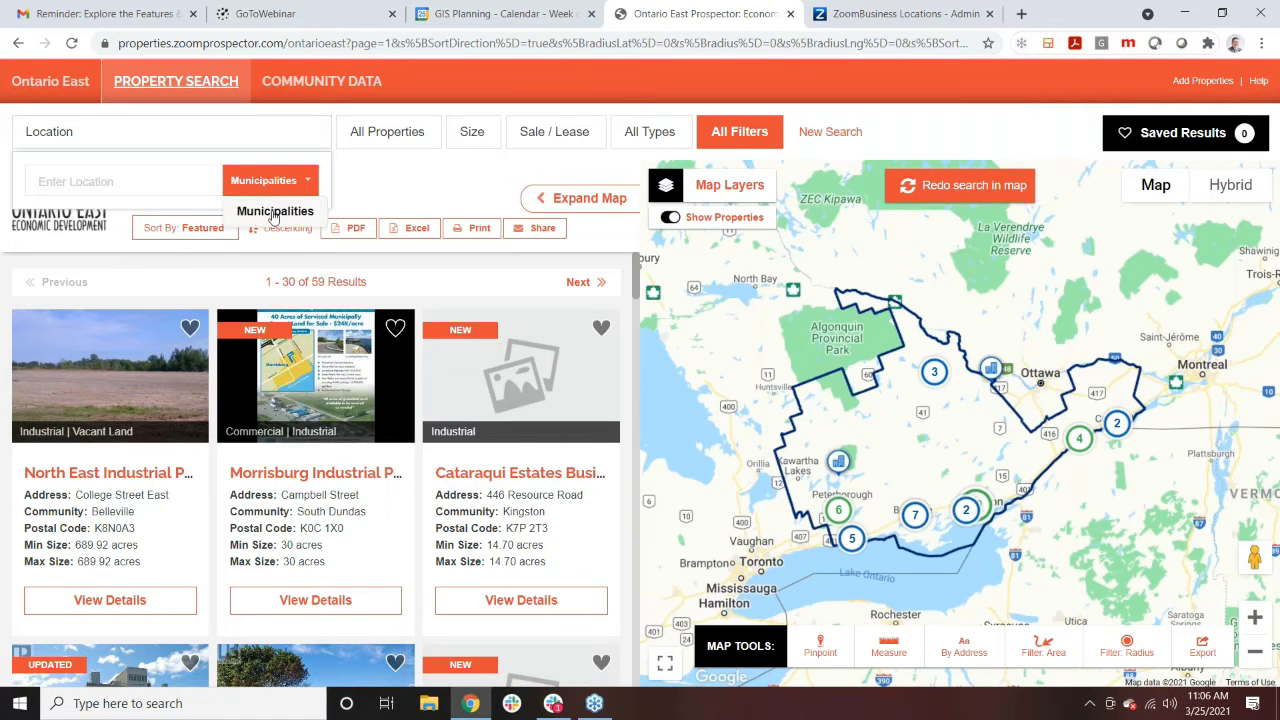
pyautogui.click(273, 211)
pyautogui.click(181, 183)
pyautogui.scroll(-8, 177, 243)
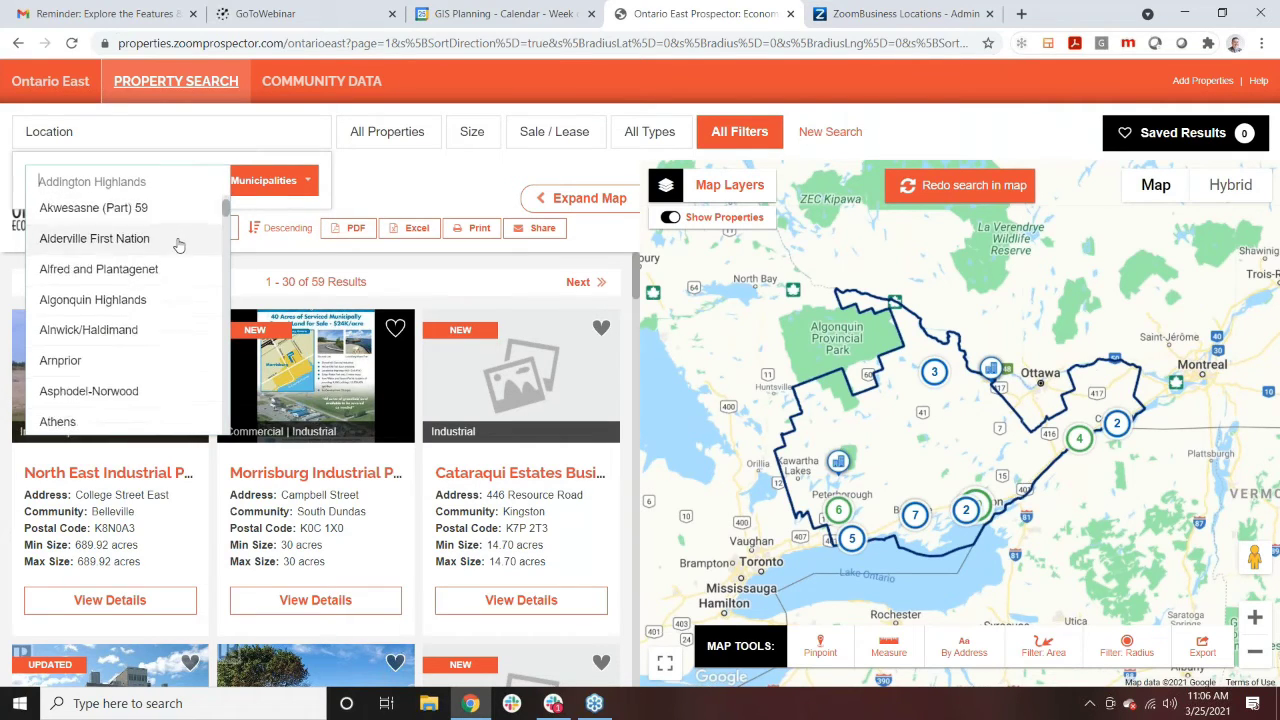
pyautogui.scroll(-6, 178, 245)
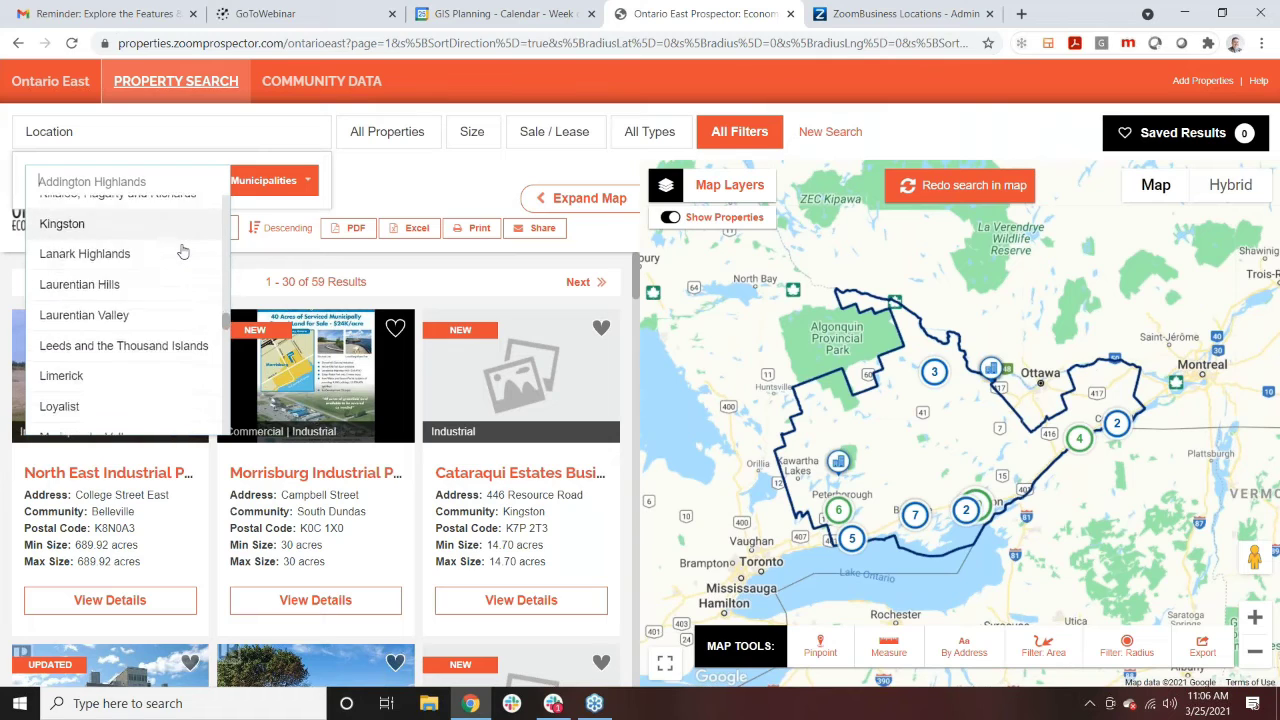
pyautogui.scroll(12, 176, 246)
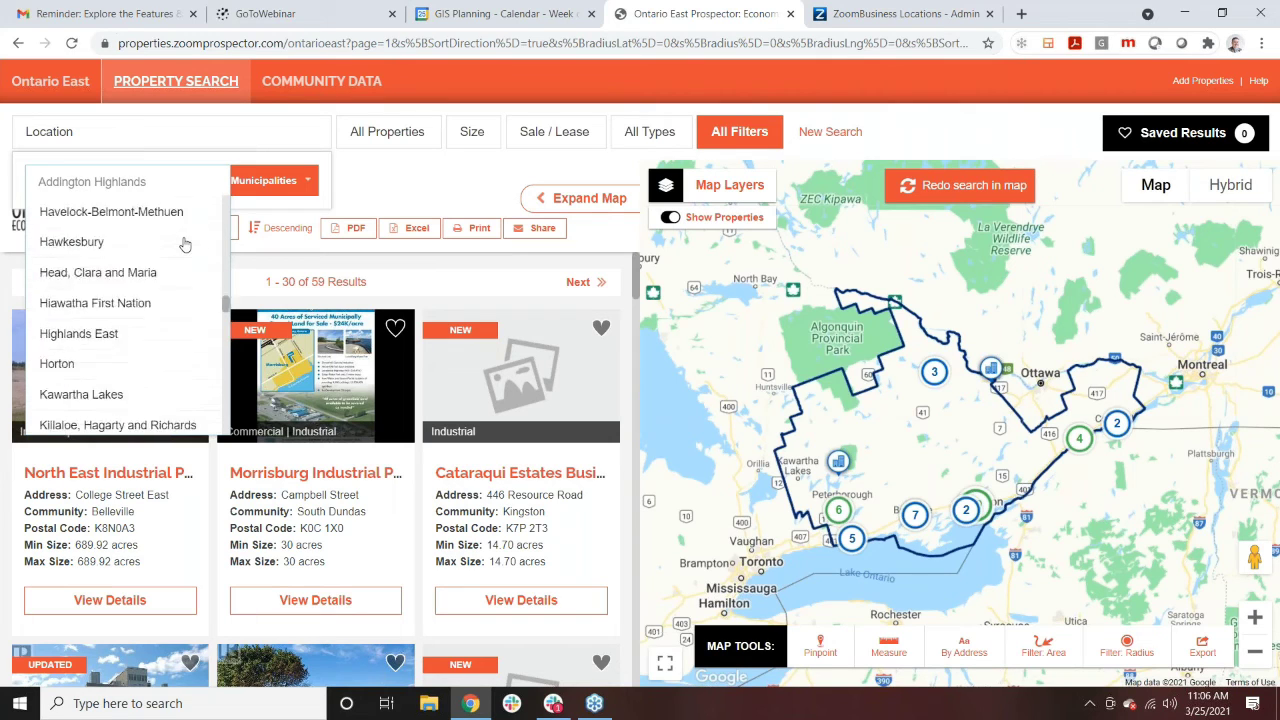
pyautogui.click(372, 178)
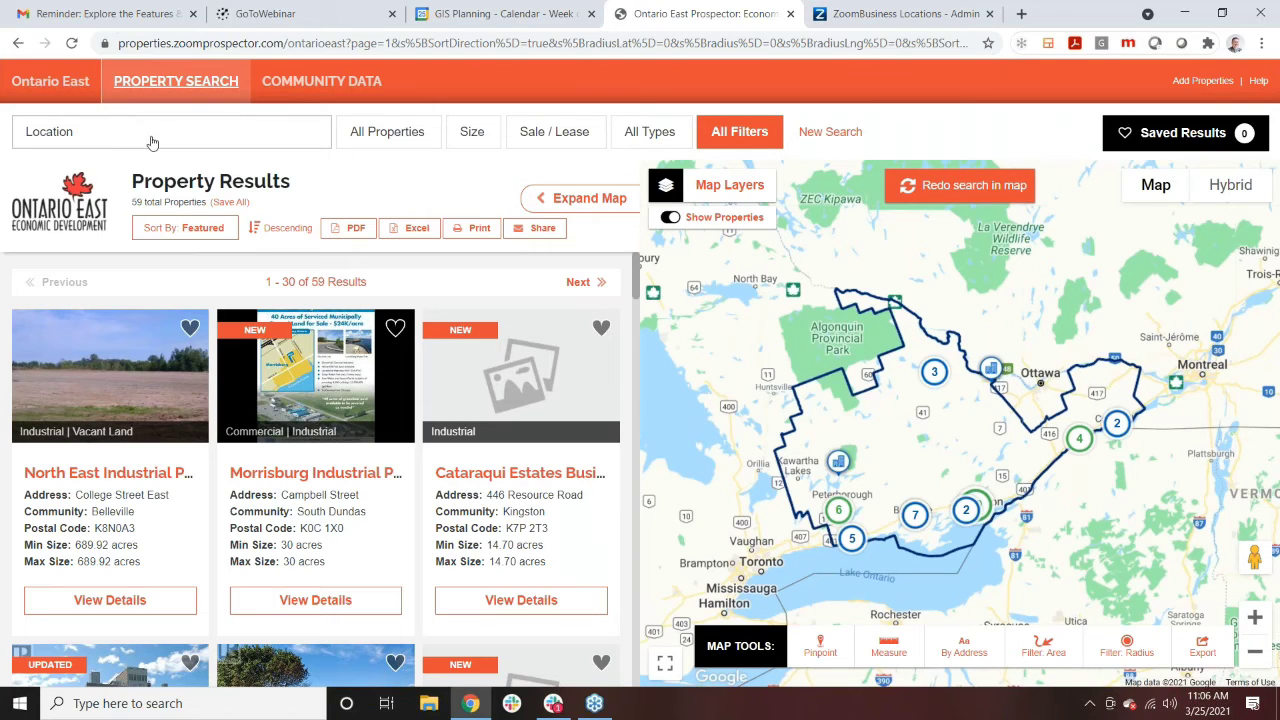
# Step: Review the property, size, sale/lease and type filter options, including the full set of filters, without applying any
pyautogui.click(384, 133)
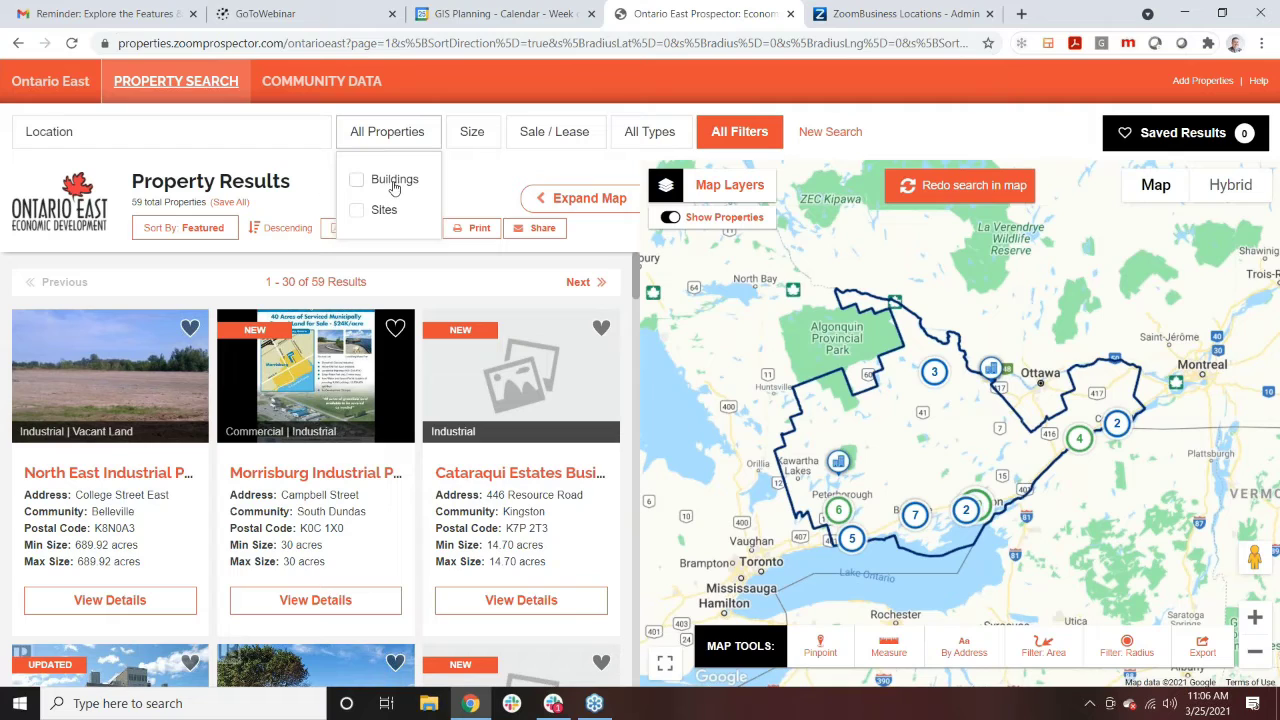
pyautogui.click(486, 140)
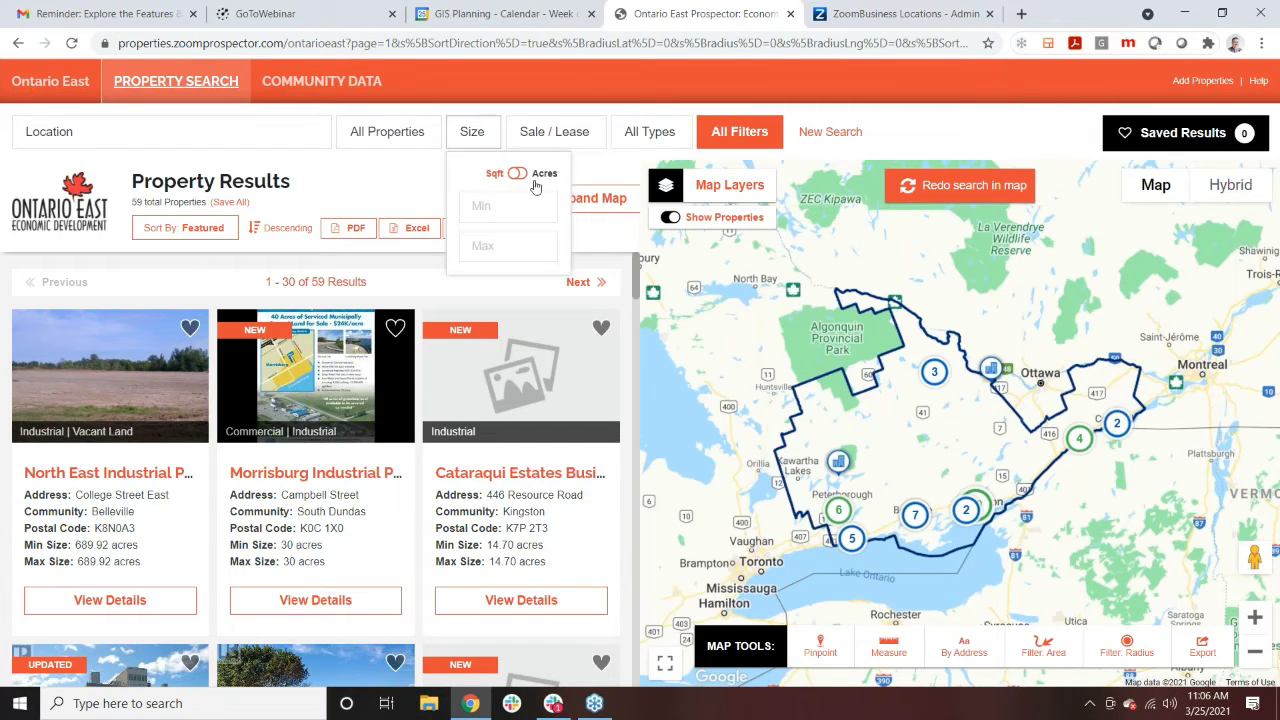
pyautogui.click(568, 135)
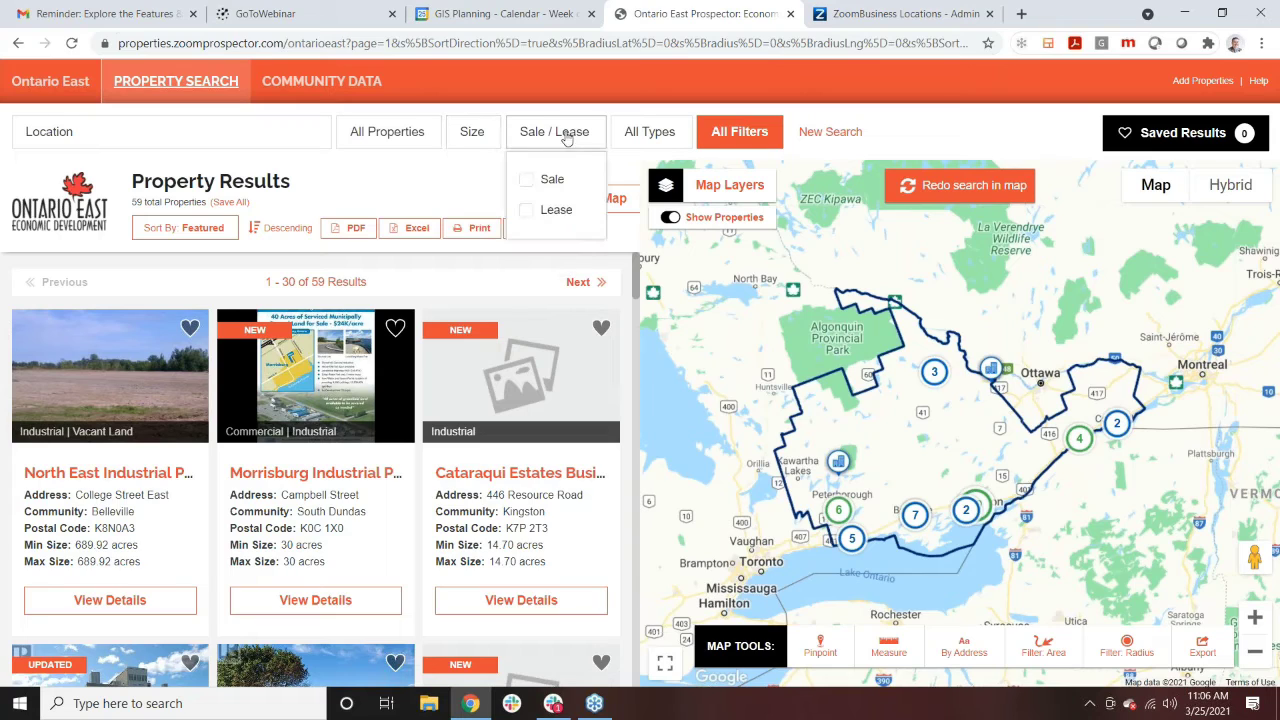
pyautogui.click(650, 138)
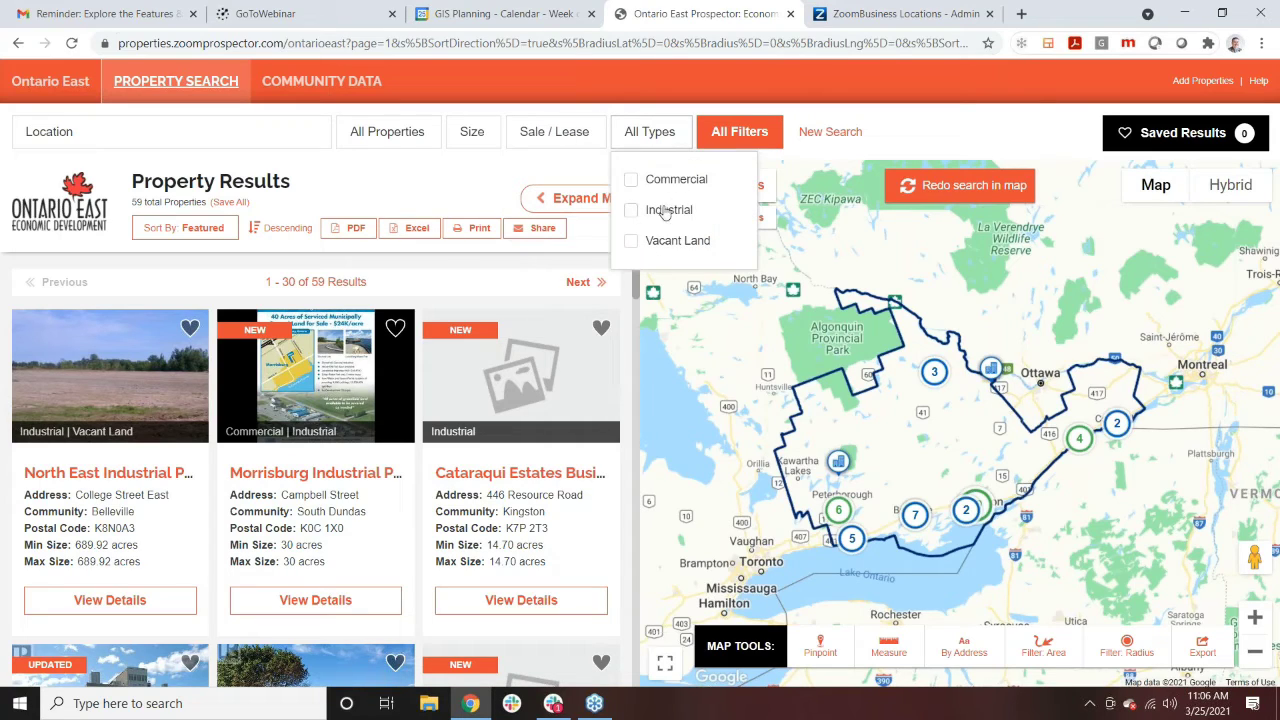
pyautogui.click(736, 133)
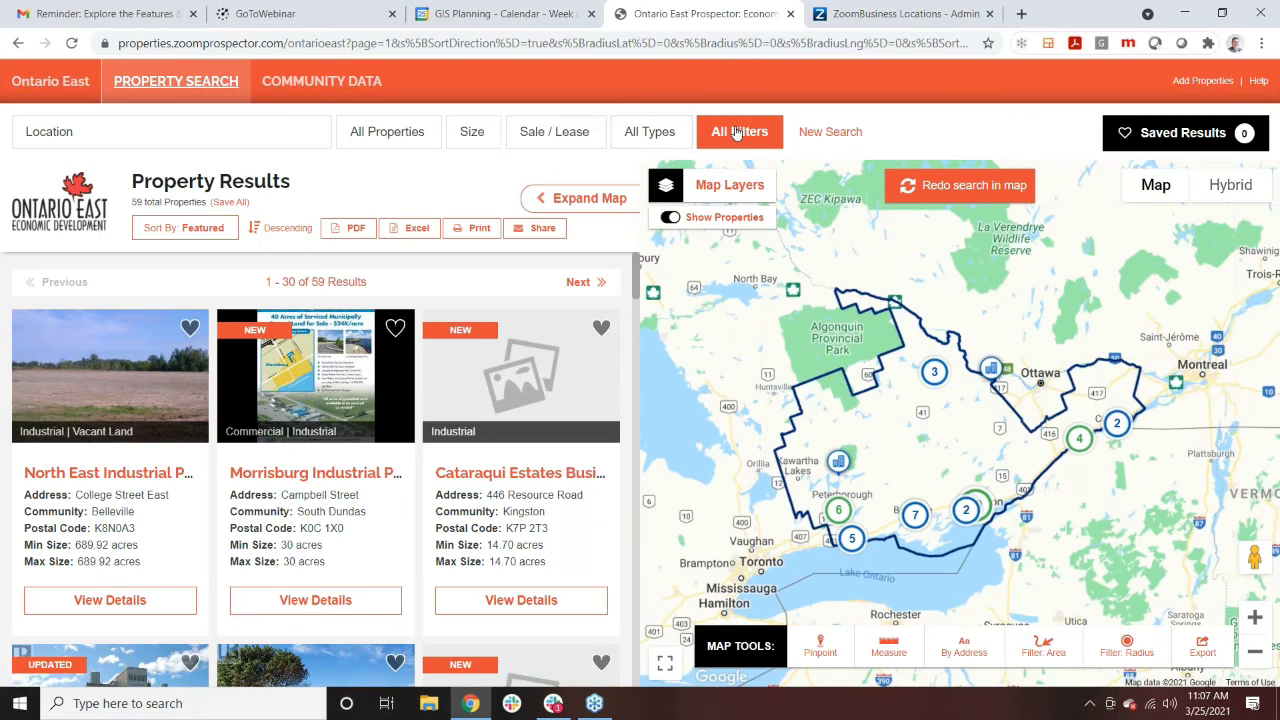
pyautogui.click(738, 133)
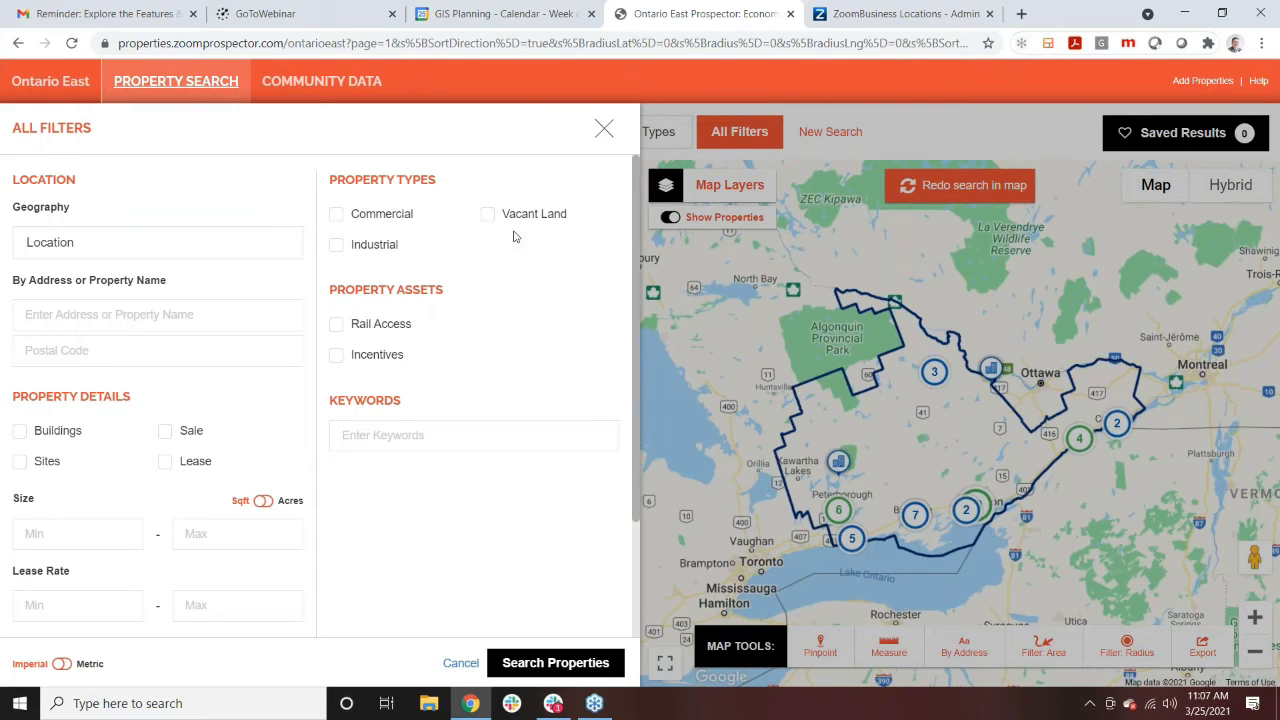
pyautogui.click(604, 129)
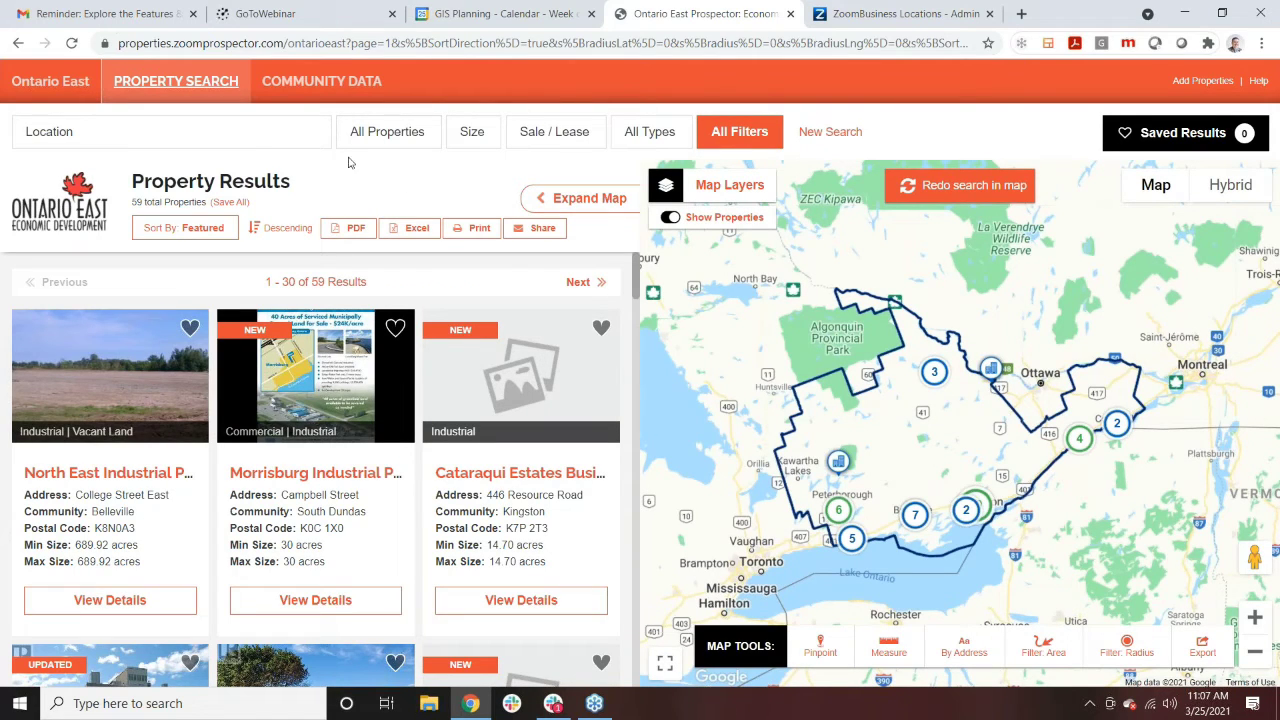
# Step: Run a pinpoint report for a map point just northeast of Peterborough, view its Demographics, and return to the property results
pyautogui.moveTo(372, 565)
pyautogui.click(820, 650)
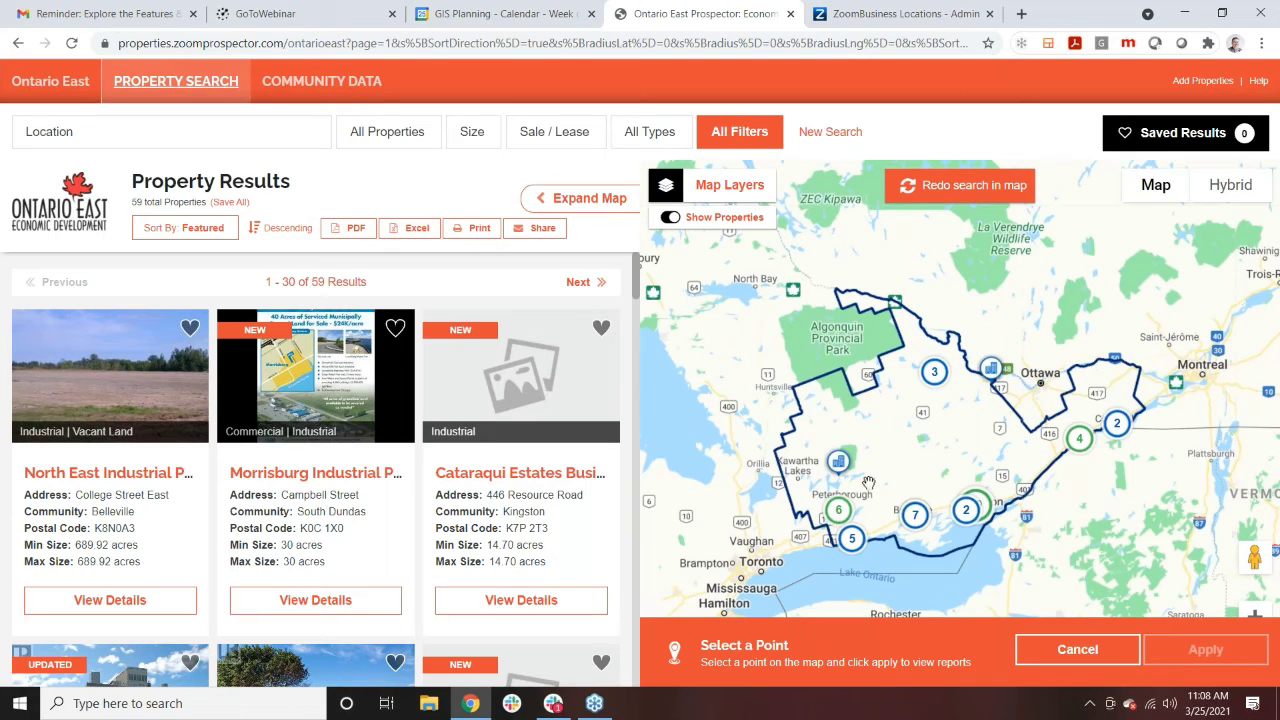
pyautogui.click(868, 483)
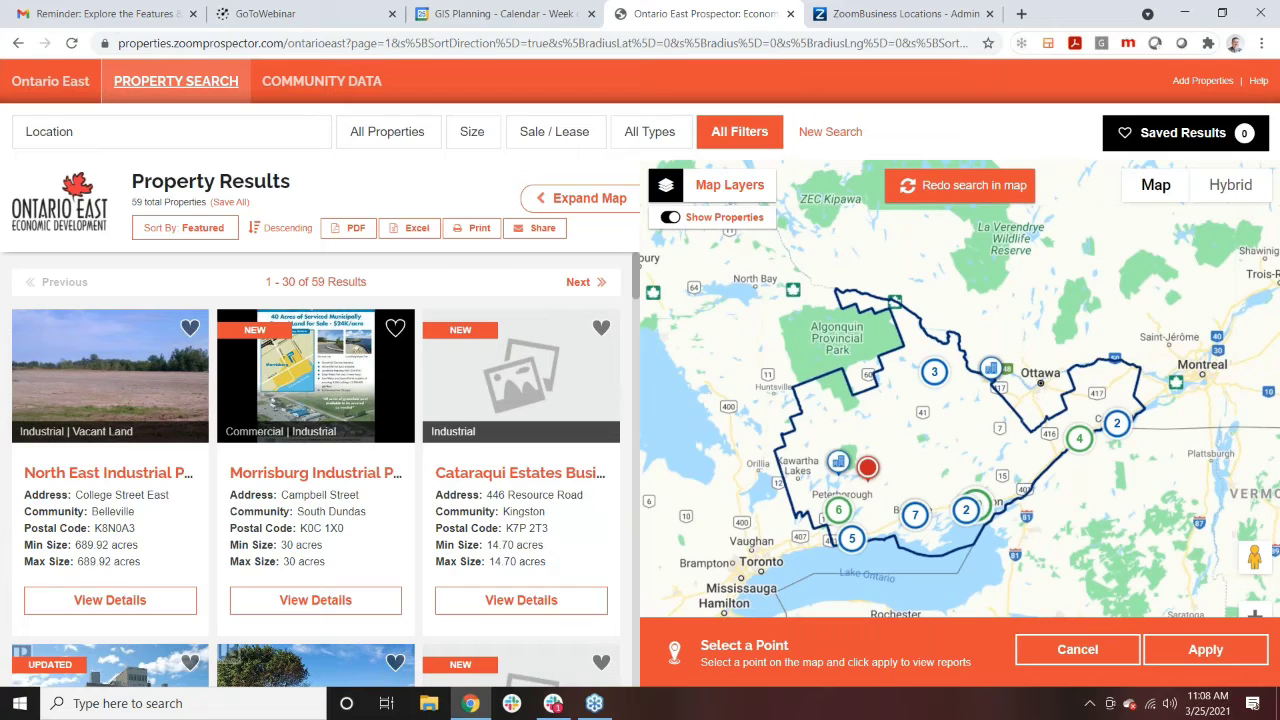
pyautogui.click(1205, 651)
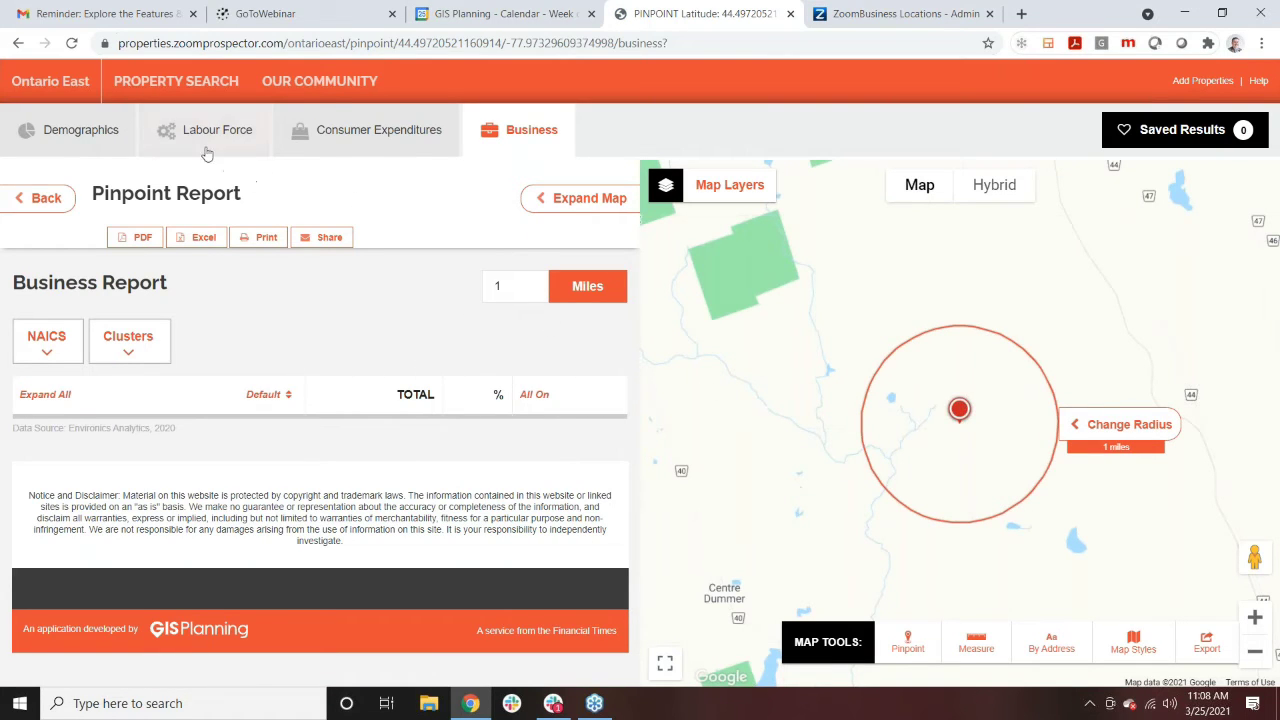
pyautogui.click(72, 140)
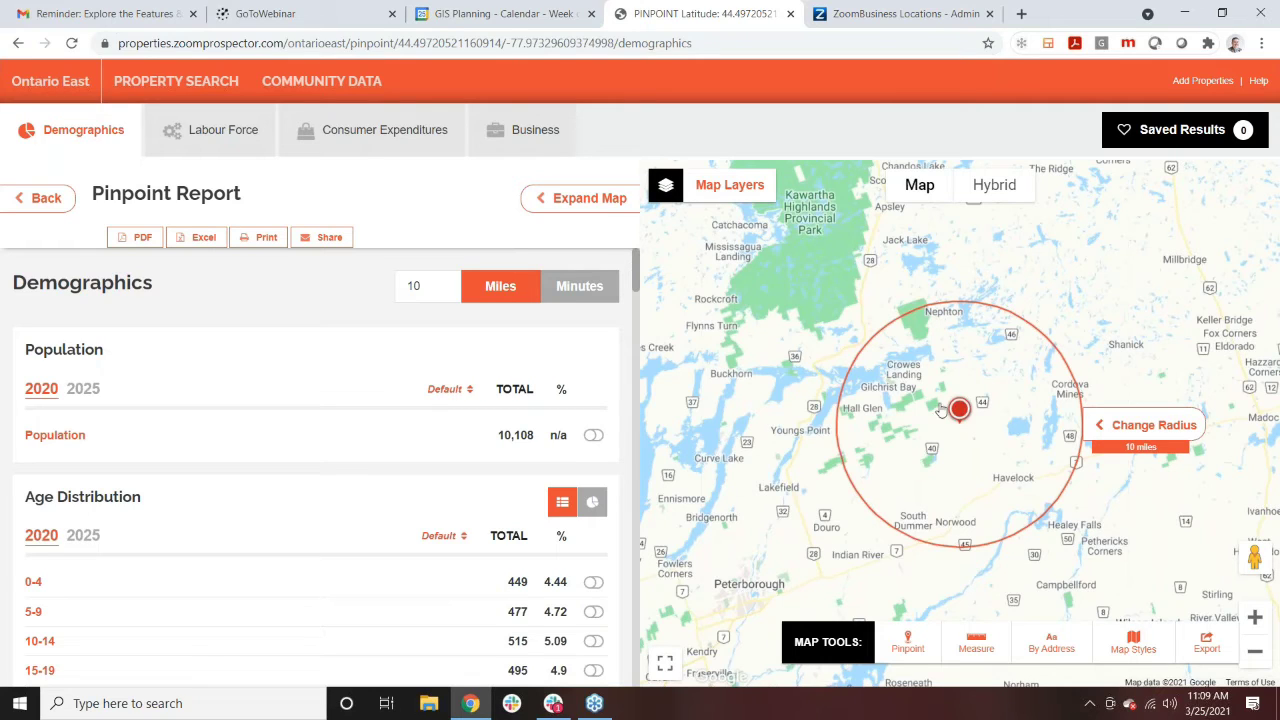
pyautogui.click(40, 88)
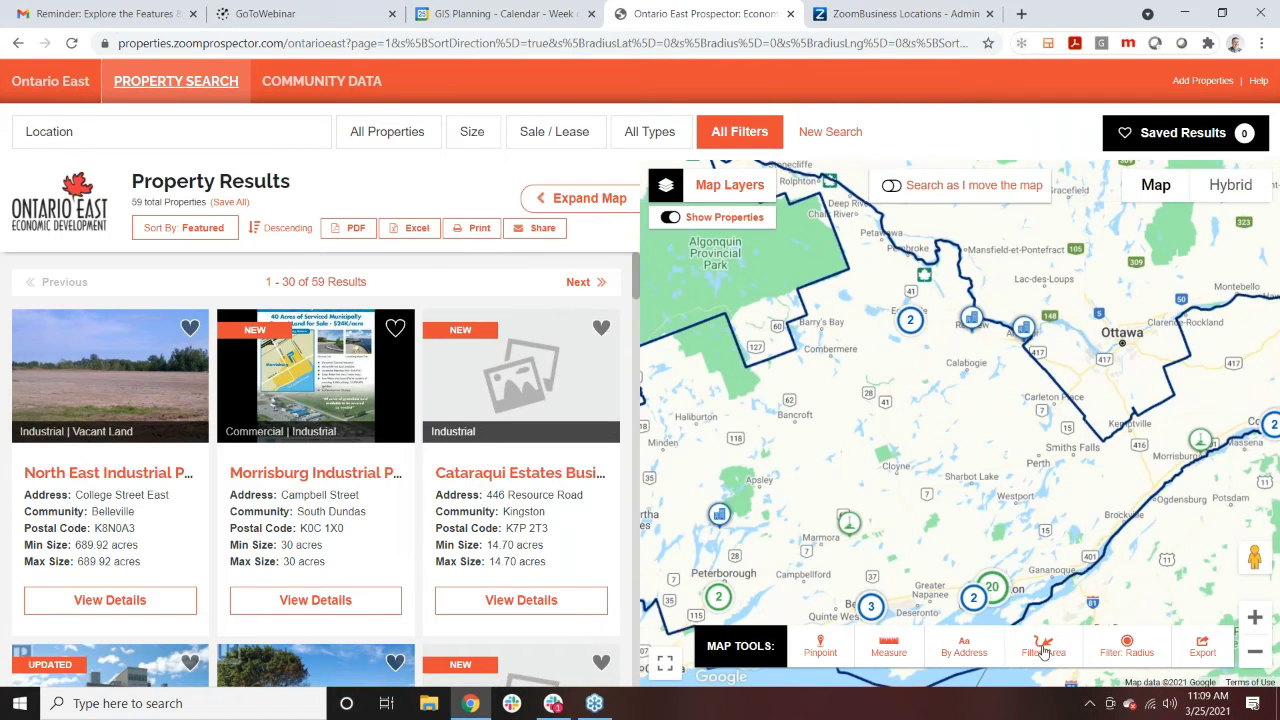
# Step: Filter the properties by a freehand area drawn on the map around Madoc, Belleville and Kingston
pyautogui.click(1043, 648)
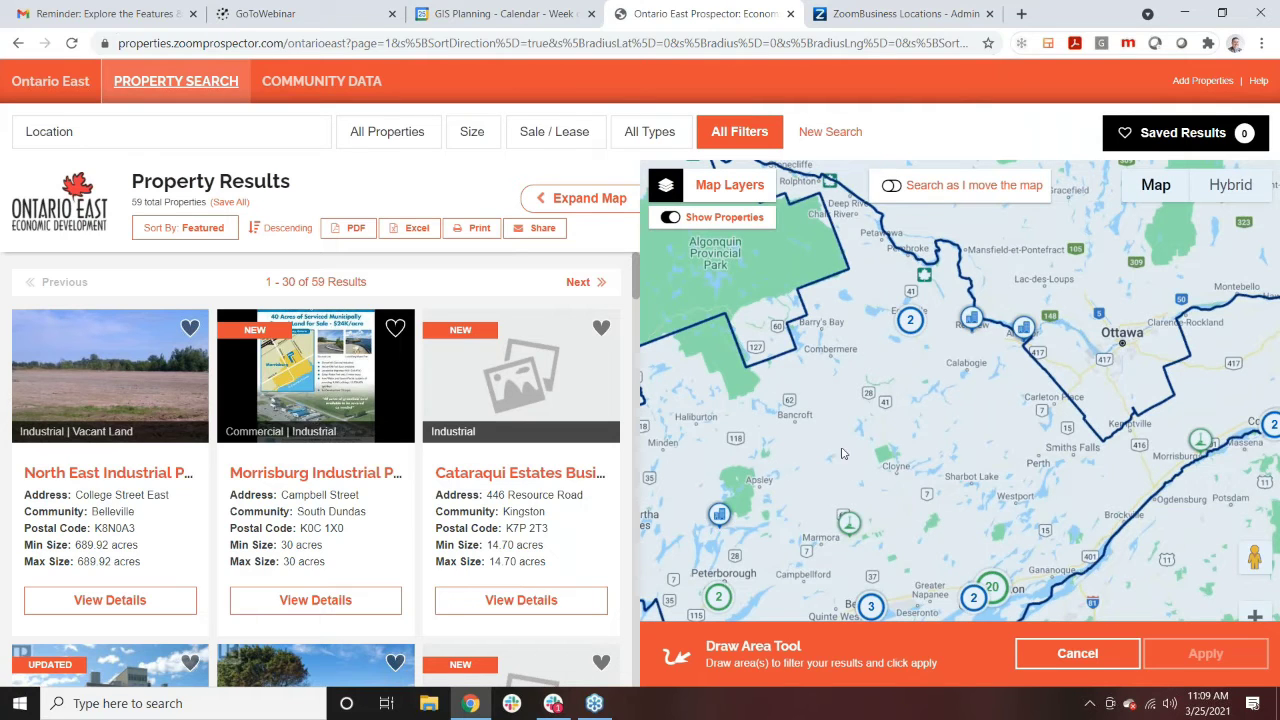
pyautogui.moveTo(870, 487)
pyautogui.mouseDown()
pyautogui.moveTo(807, 526)
pyautogui.moveTo(820, 575)
pyautogui.moveTo(871, 613)
pyautogui.moveTo(954, 636)
pyautogui.moveTo(1030, 601)
pyautogui.moveTo(1026, 555)
pyautogui.moveTo(871, 492)
pyautogui.mouseUp()
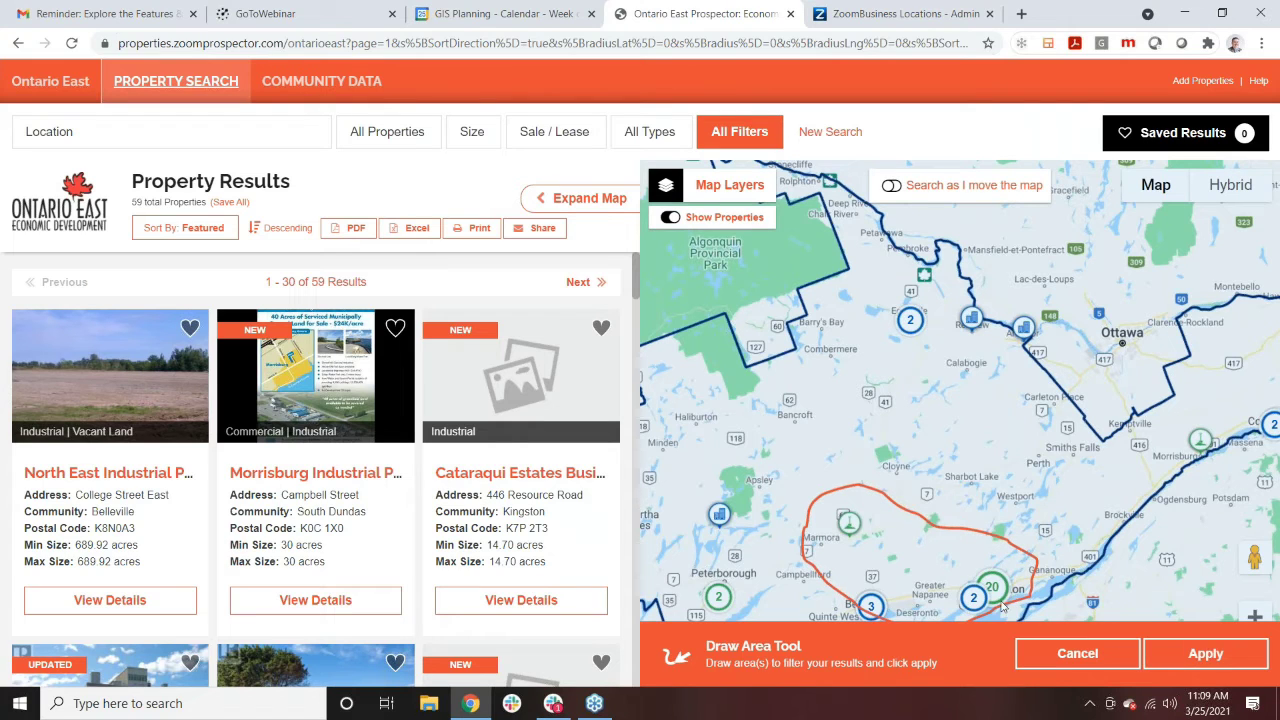
pyautogui.click(1206, 654)
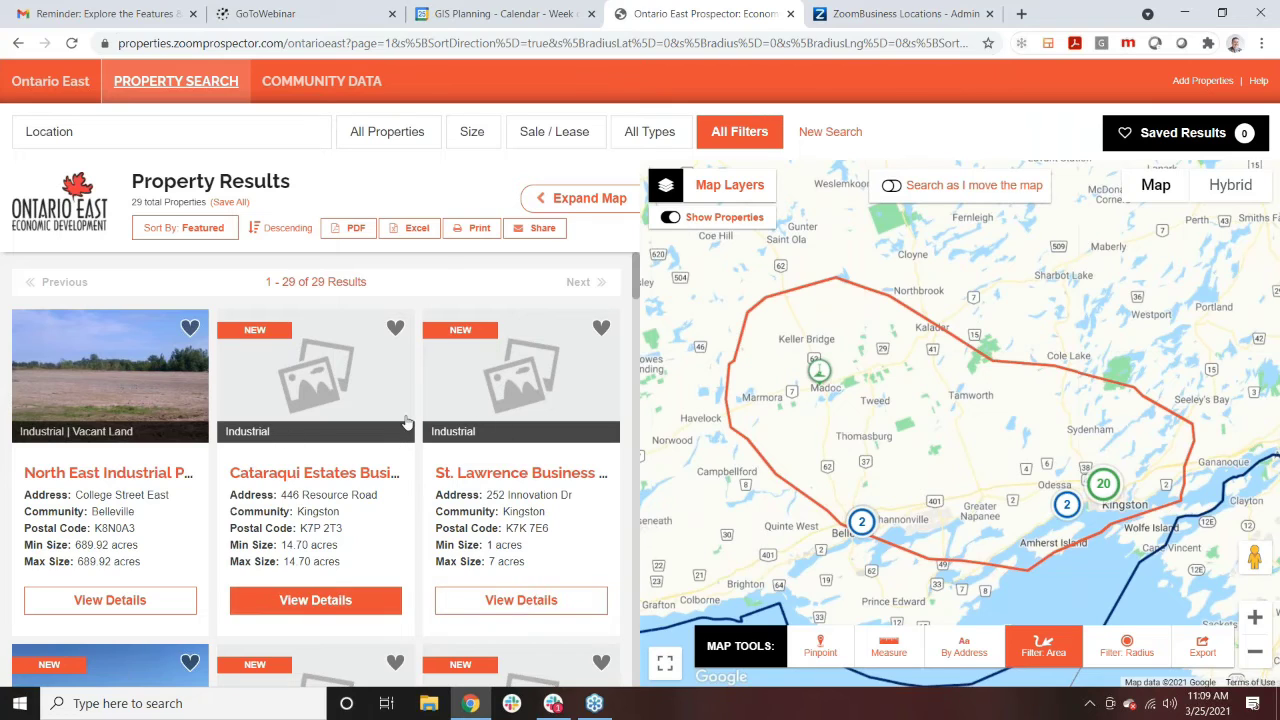
# Step: Open the North East Industrial Park listing and examine its description, property details, availability and contact information
pyautogui.moveTo(347, 415)
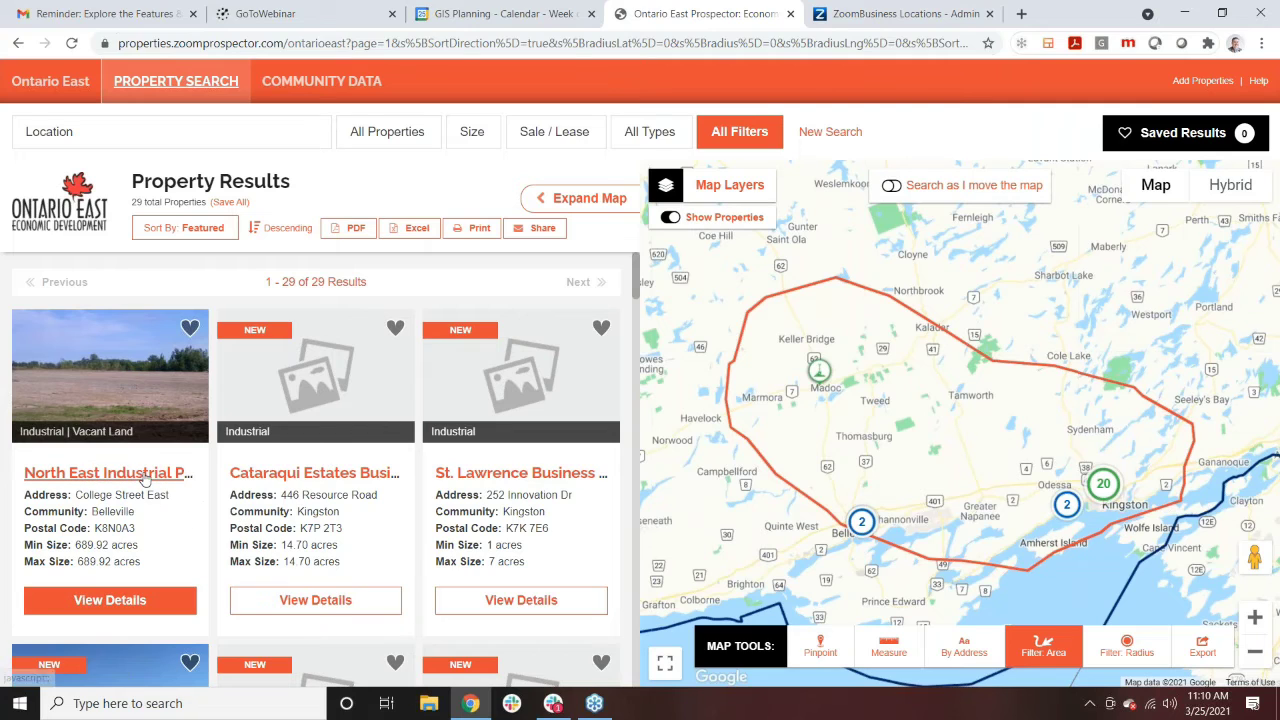
pyautogui.moveTo(163, 481)
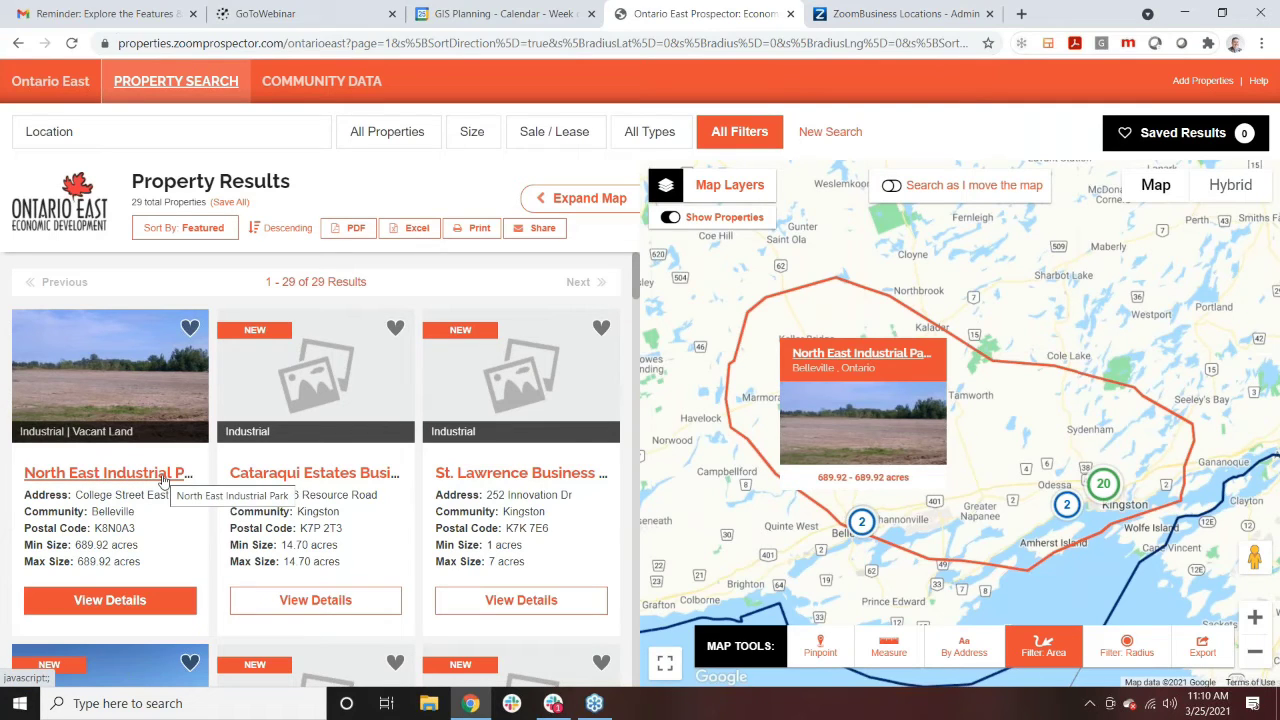
pyautogui.click(165, 481)
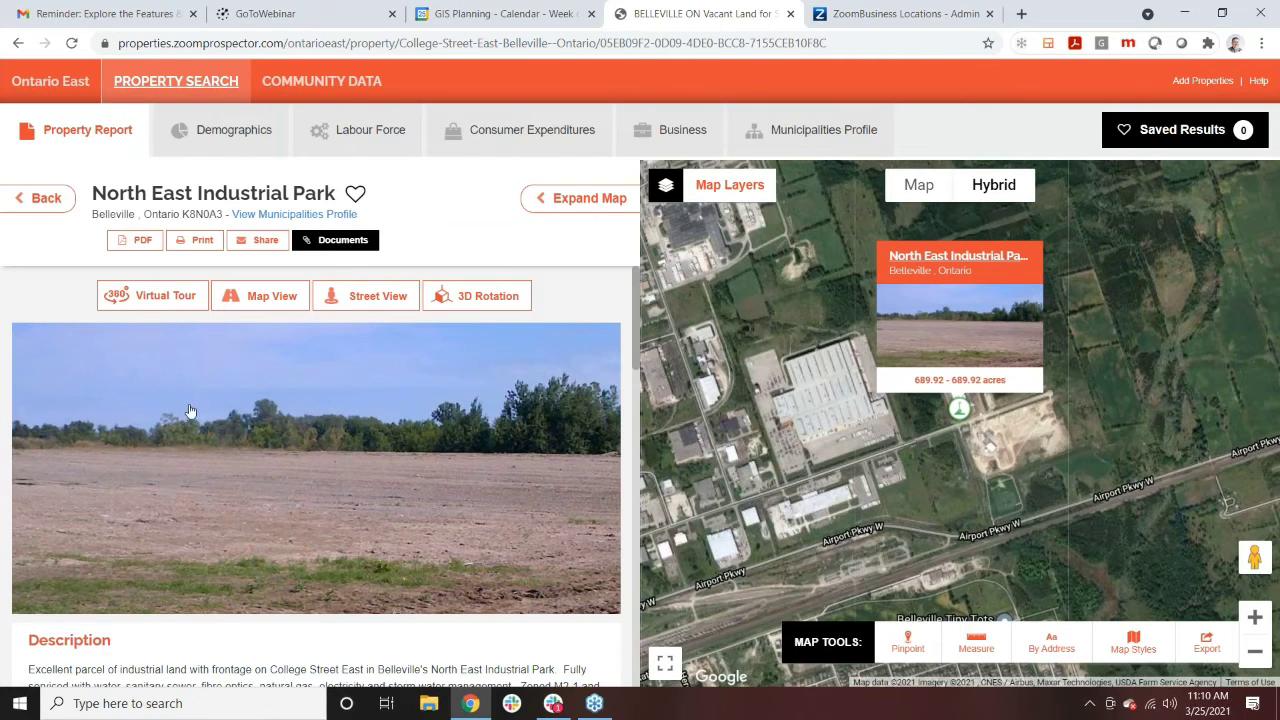
pyautogui.scroll(-1, 474, 368)
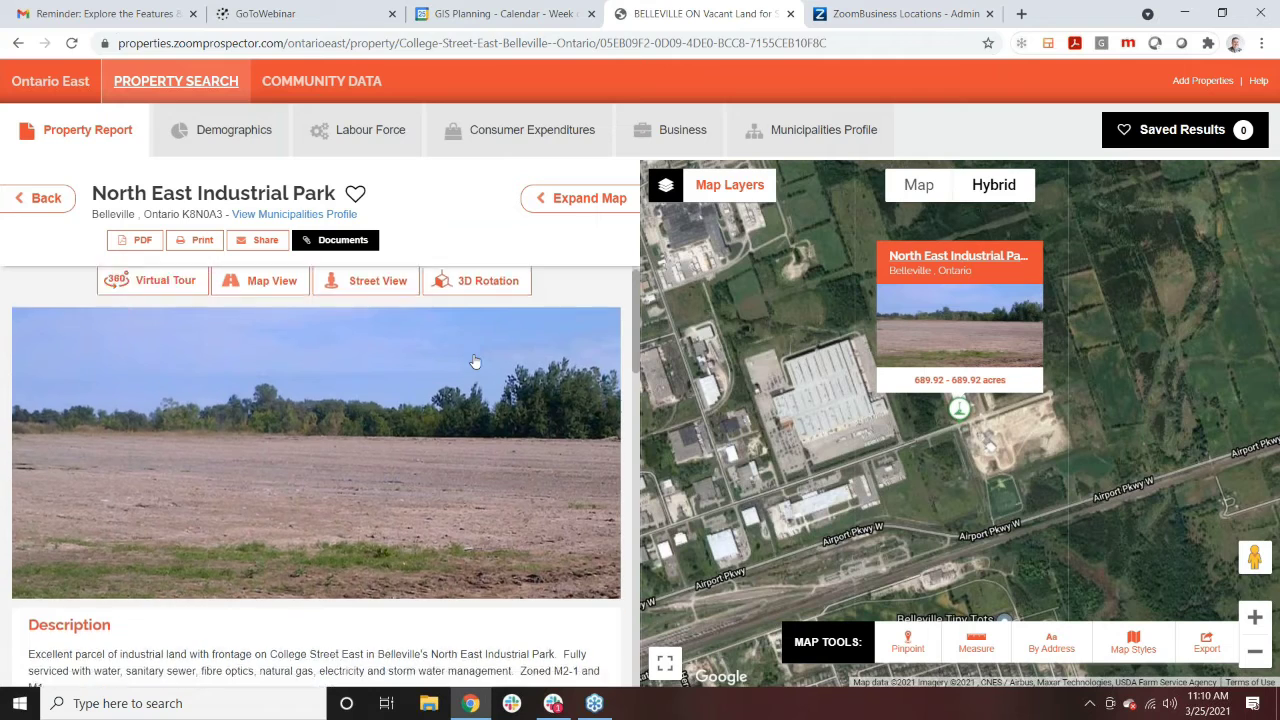
pyautogui.scroll(-2, 388, 392)
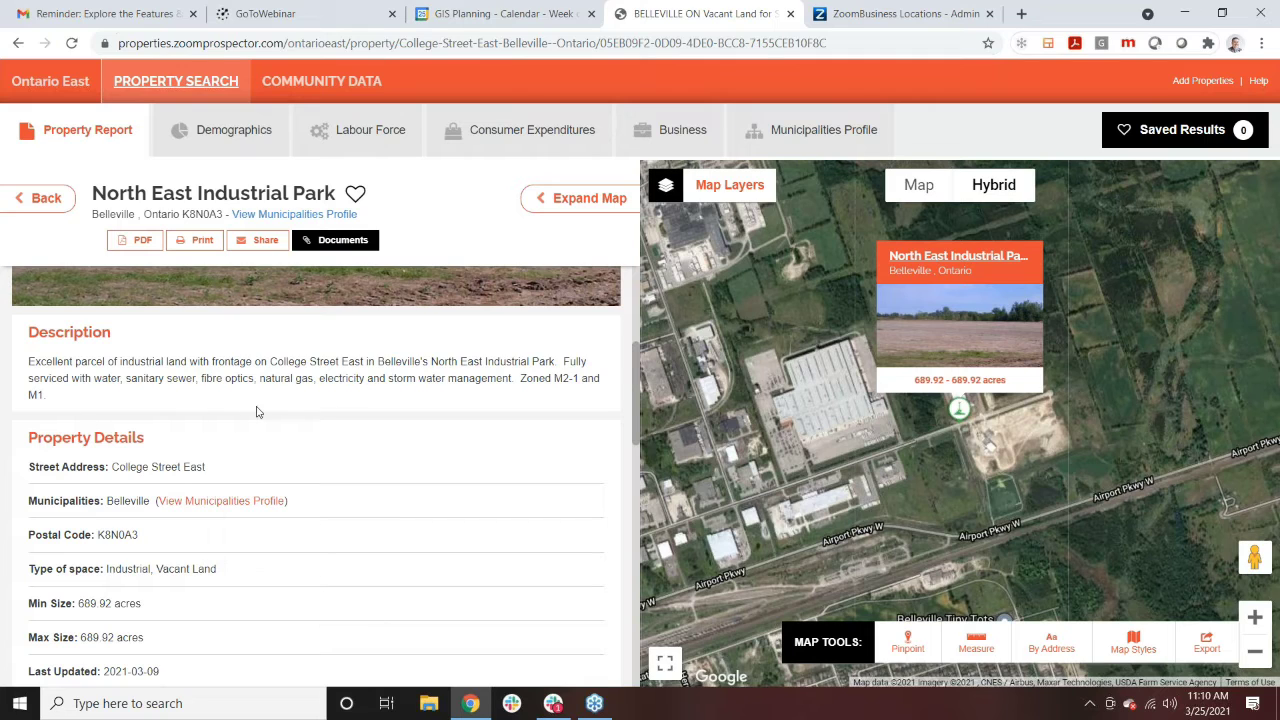
pyautogui.scroll(-1, 250, 420)
pyautogui.scroll(-1, 134, 528)
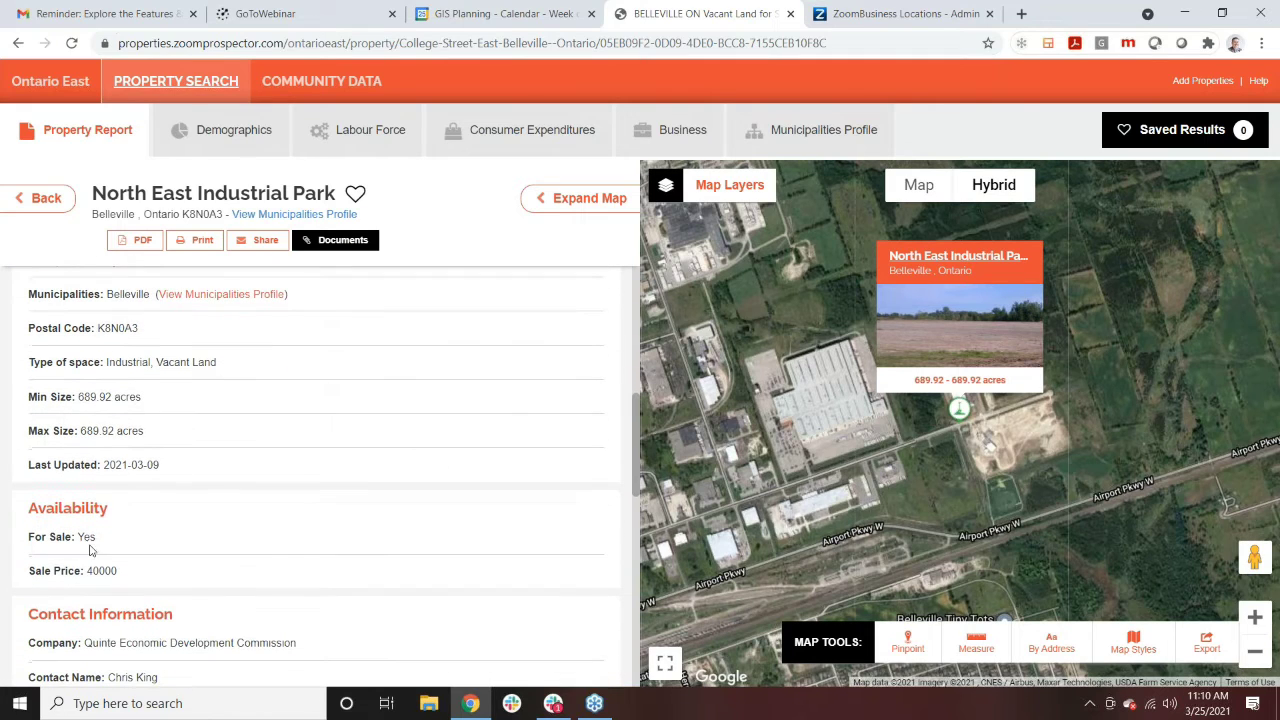
pyautogui.scroll(-1, 224, 573)
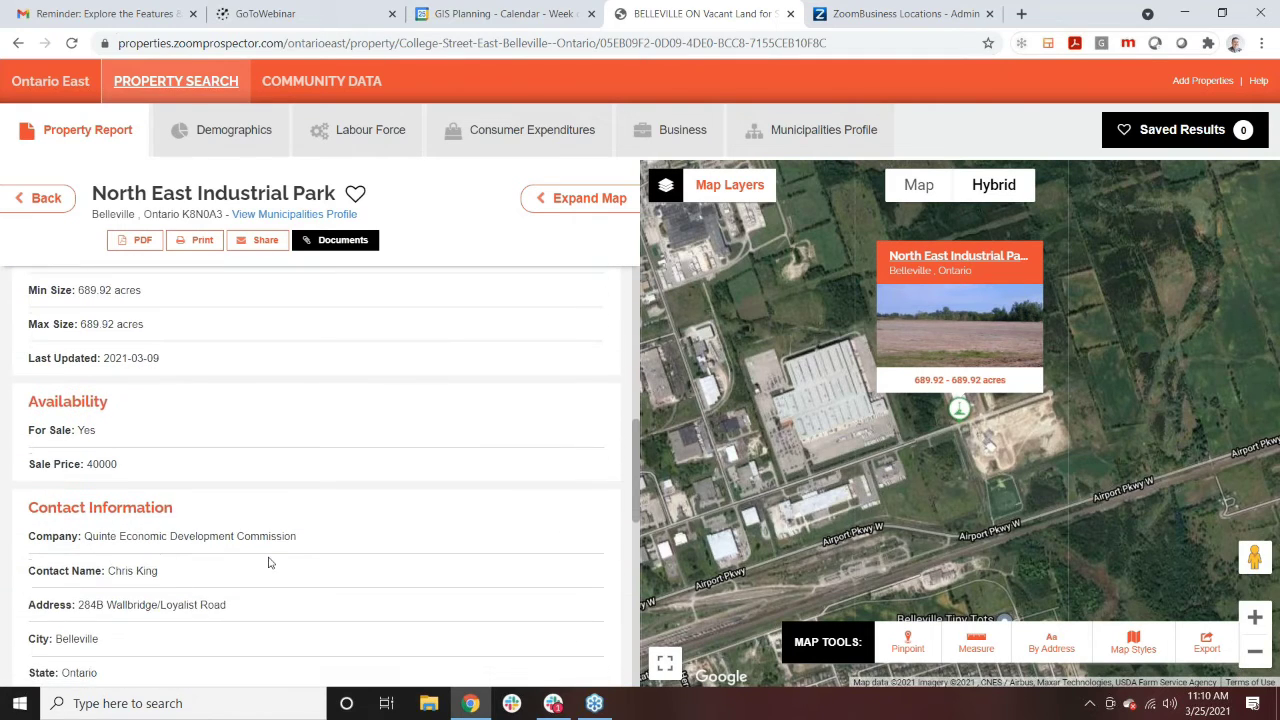
pyautogui.scroll(-2, 183, 570)
pyautogui.scroll(-2, 160, 548)
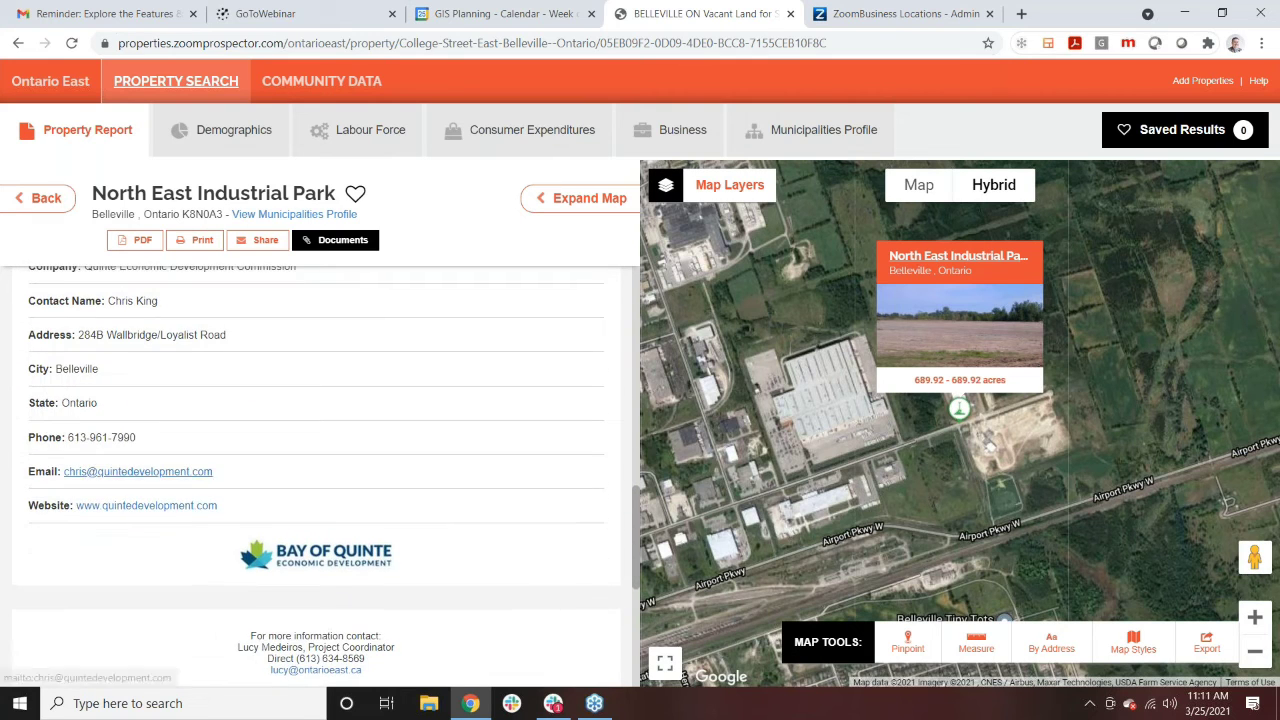
pyautogui.scroll(2, 170, 490)
pyautogui.scroll(6, 237, 449)
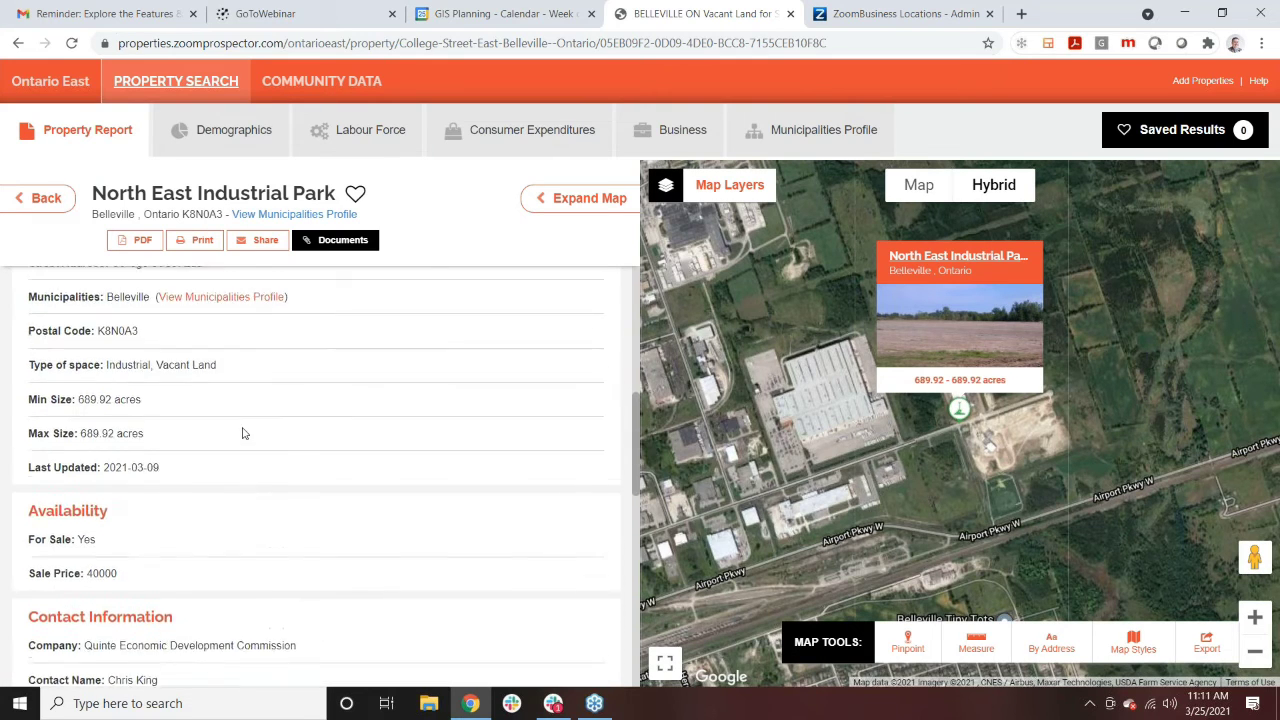
pyautogui.scroll(4, 265, 438)
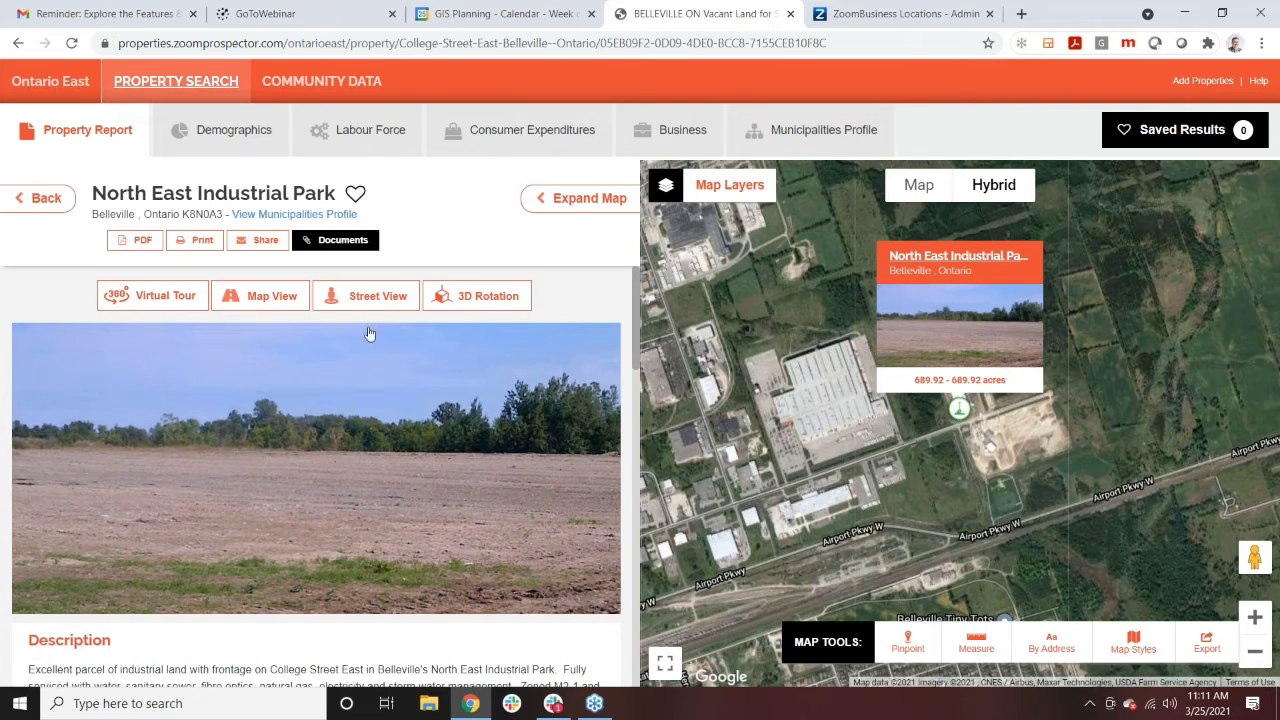
# Step: View the North East Industrial Park's virtual tour in Google Earth, close it, and return to the filtered property results
pyautogui.click(168, 301)
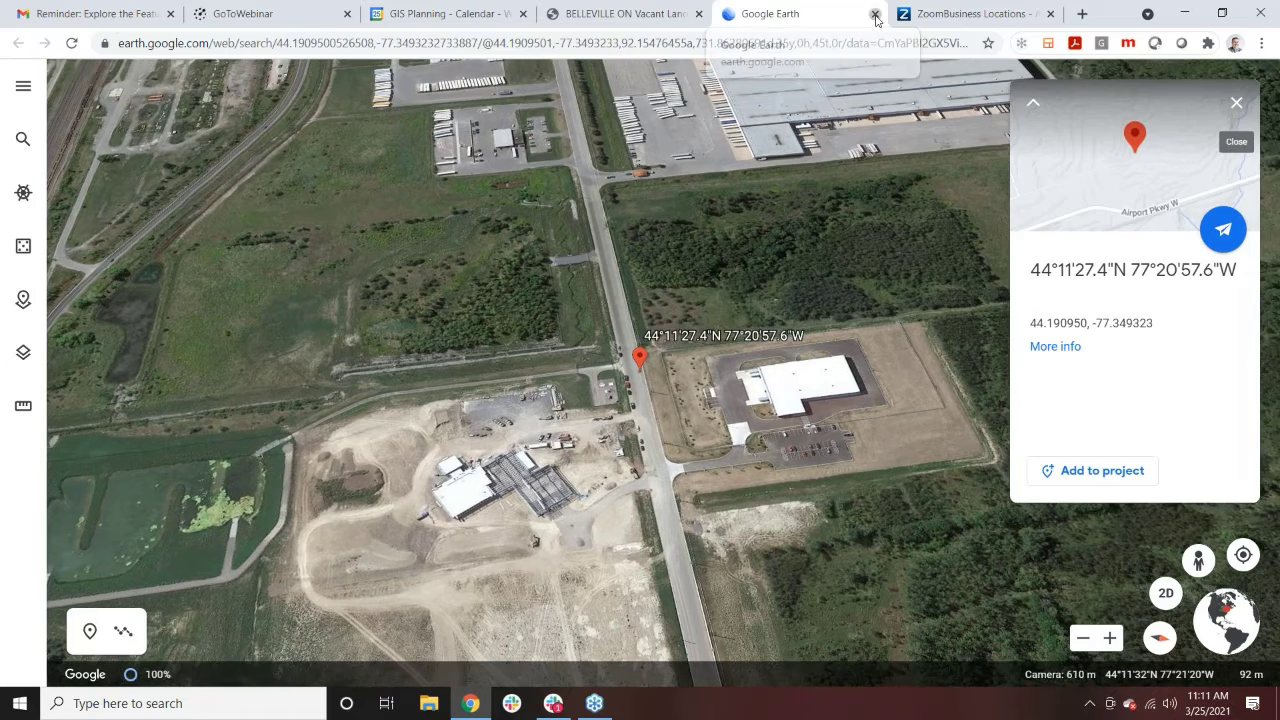
pyautogui.click(875, 14)
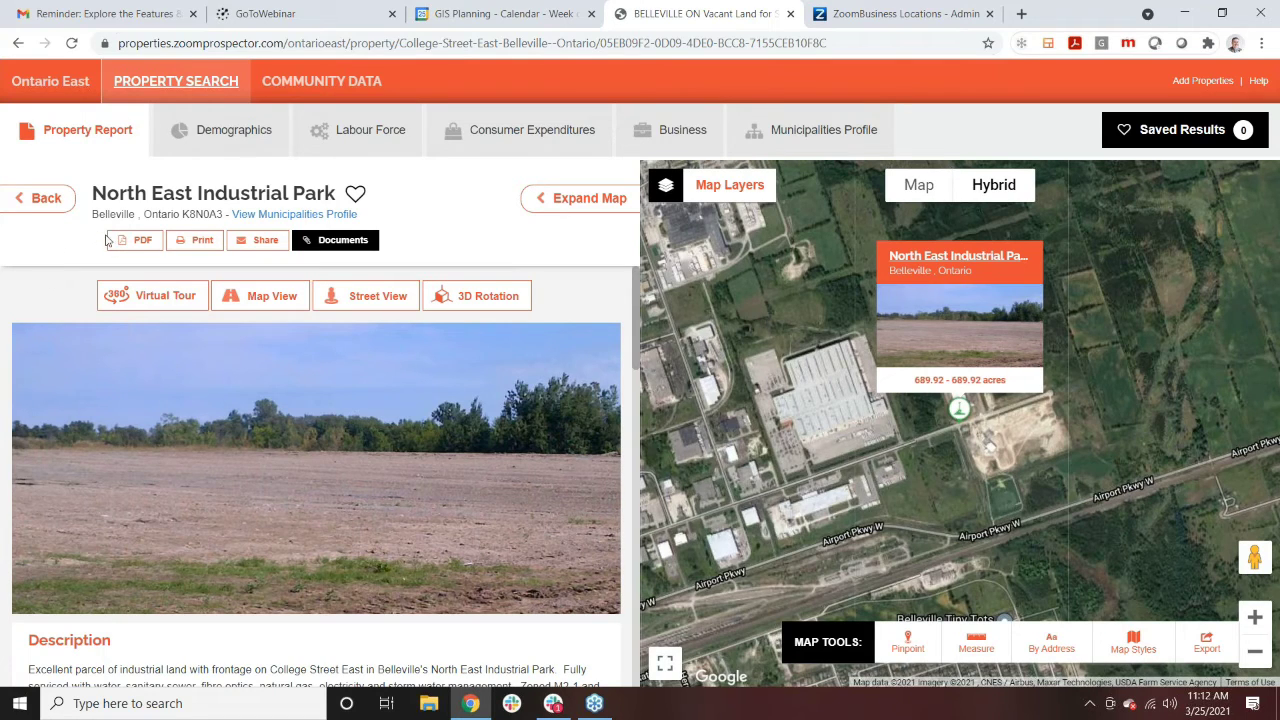
pyautogui.click(45, 200)
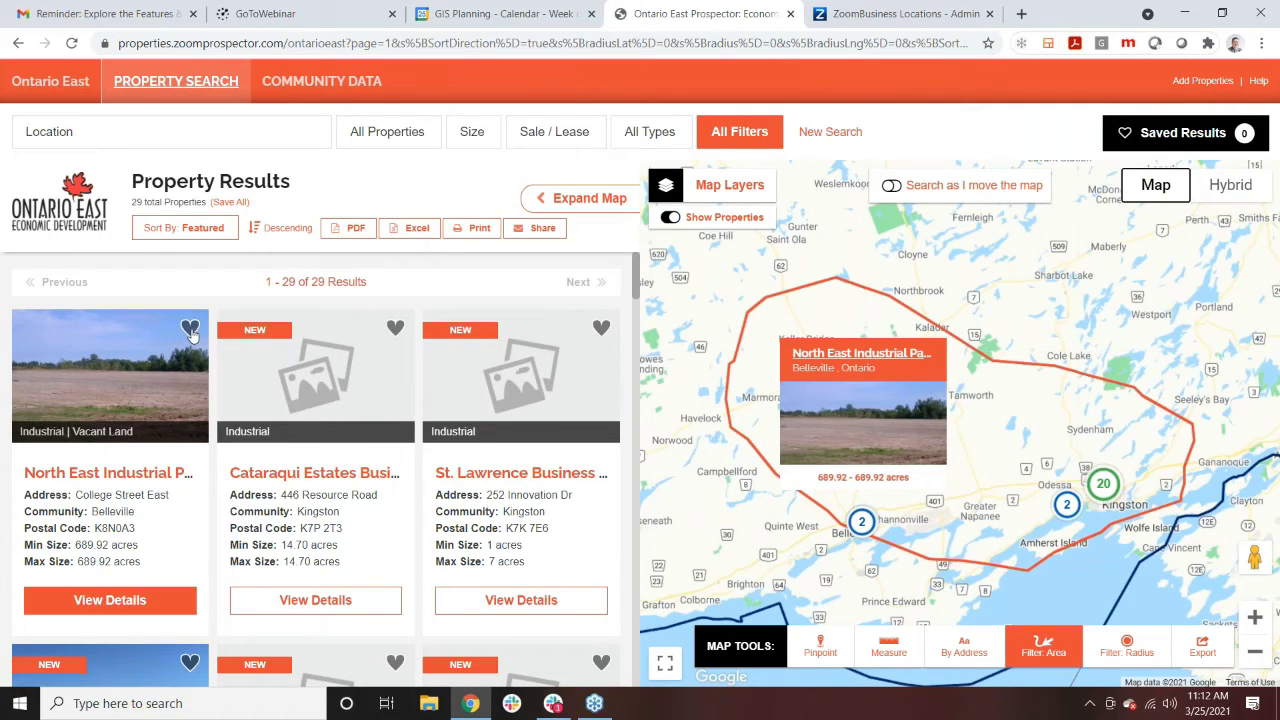
# Step: Create a new saved-results folder for the North East Industrial Park listing, named with the presenter's first name and "Test"
pyautogui.click(190, 330)
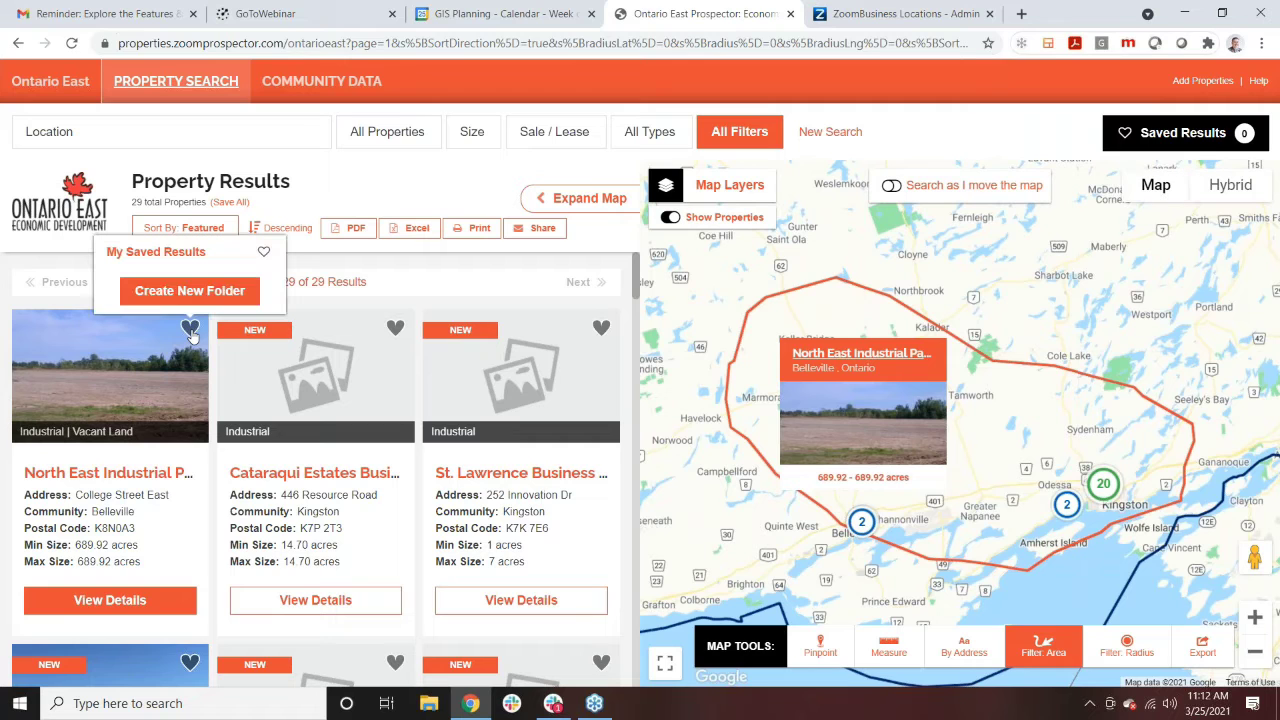
pyautogui.click(211, 292)
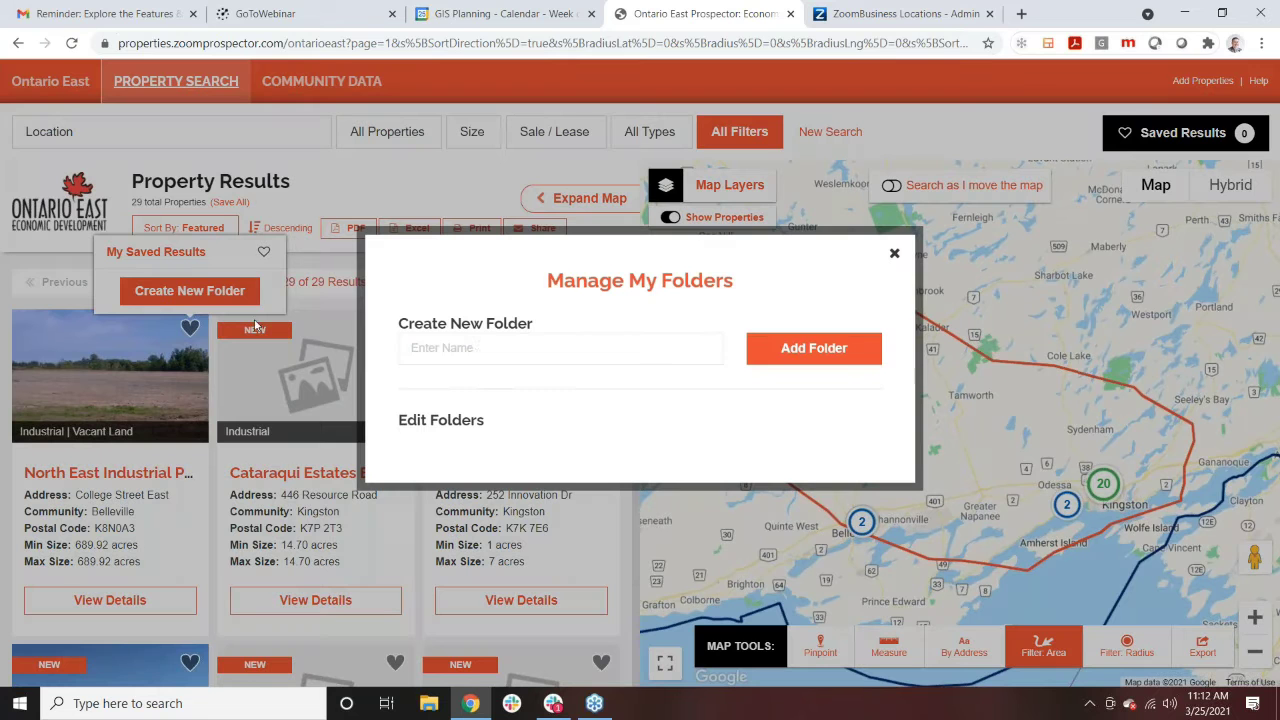
pyautogui.click(509, 337)
pyautogui.write('Russ Test')
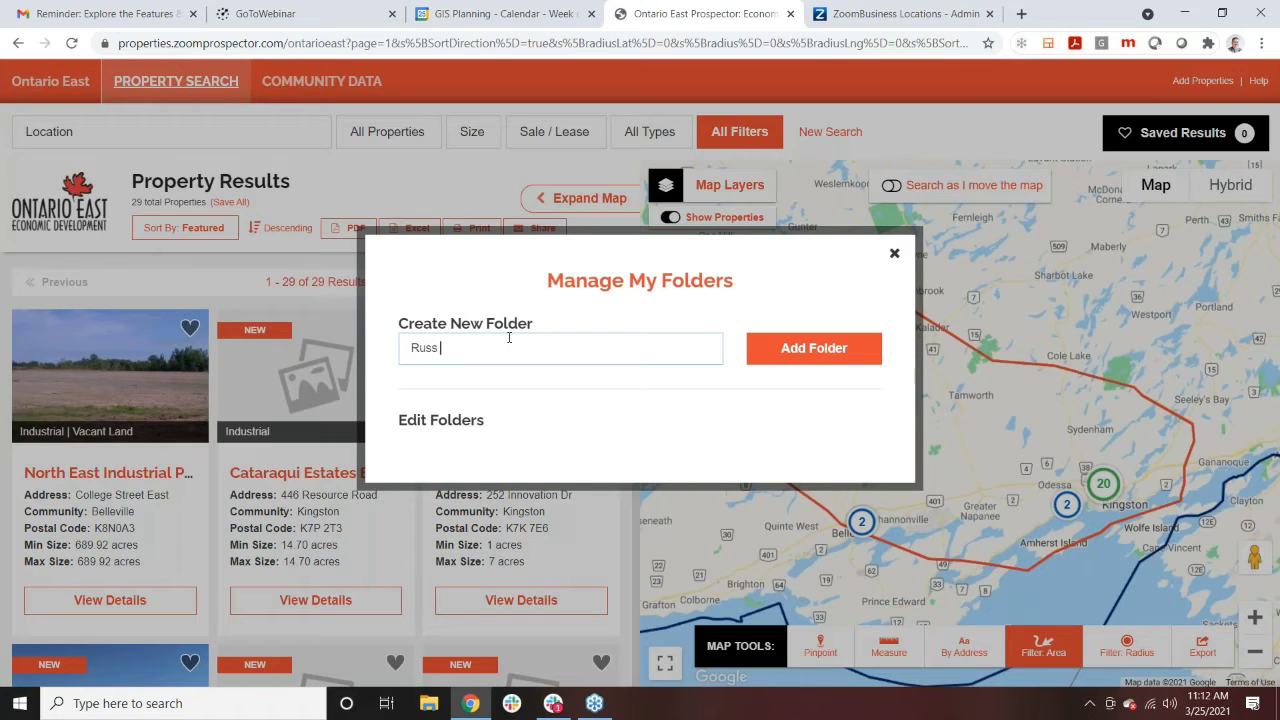
pyautogui.click(815, 348)
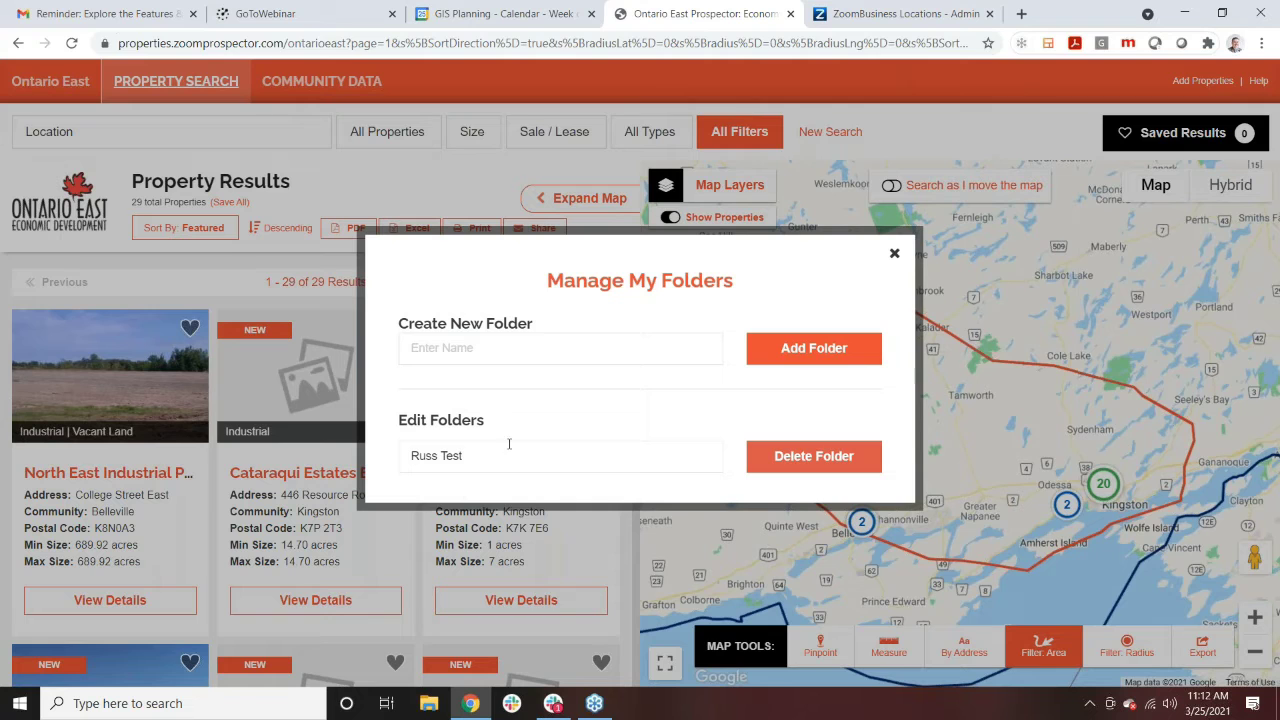
pyautogui.click(896, 256)
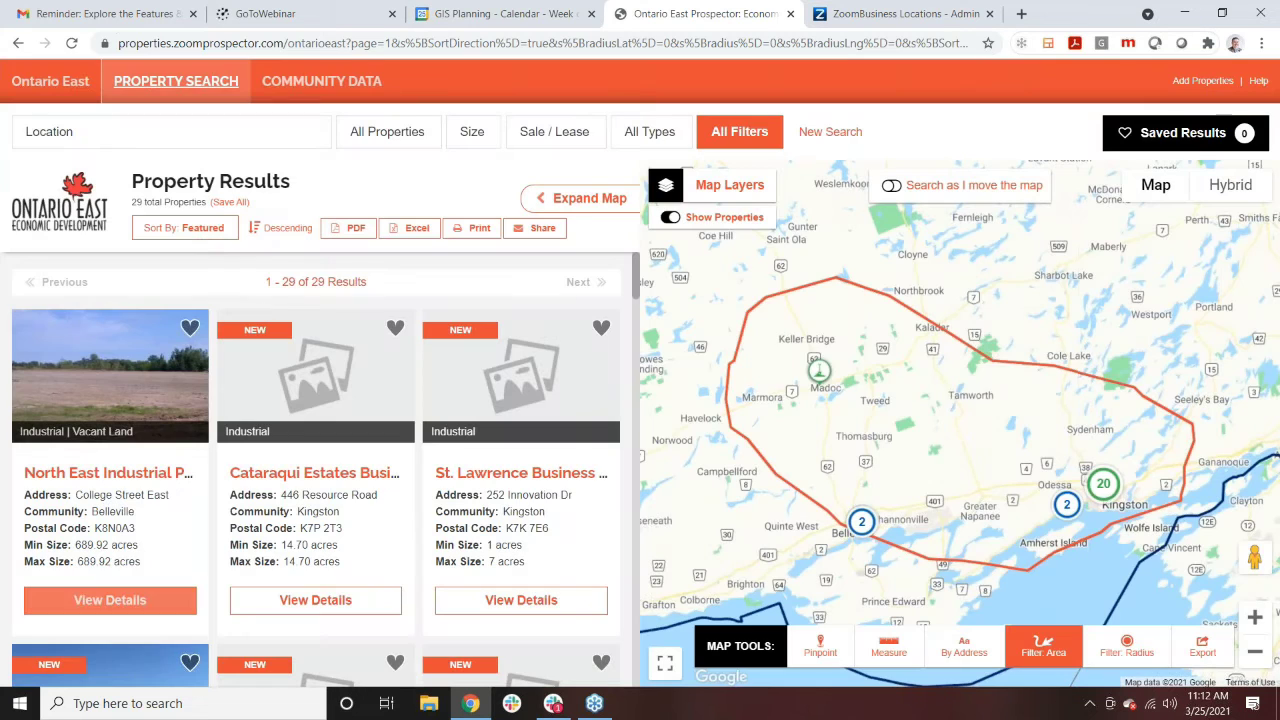
# Step: Save the North East Industrial Park, 95 Jack Davey Drive and 659 College Street East listings to the new test folder
pyautogui.click(190, 328)
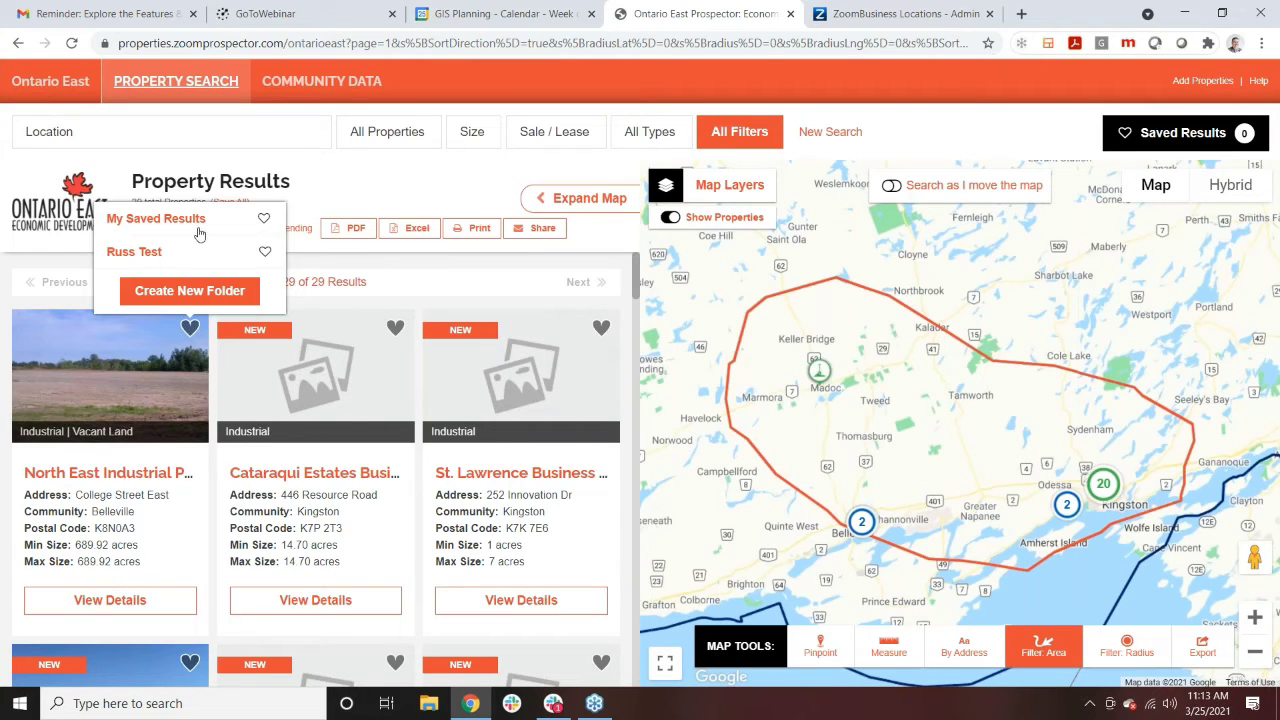
pyautogui.click(266, 251)
pyautogui.scroll(-2, 178, 441)
pyautogui.scroll(-1, 178, 441)
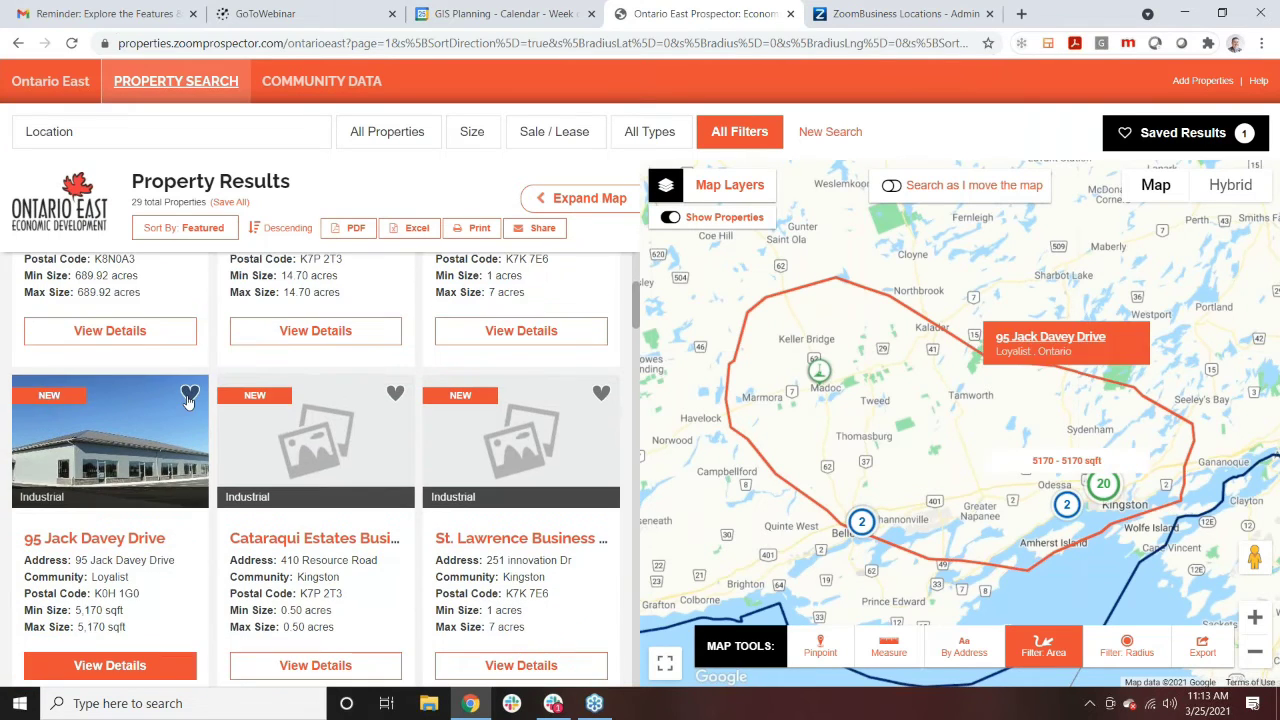
pyautogui.click(190, 393)
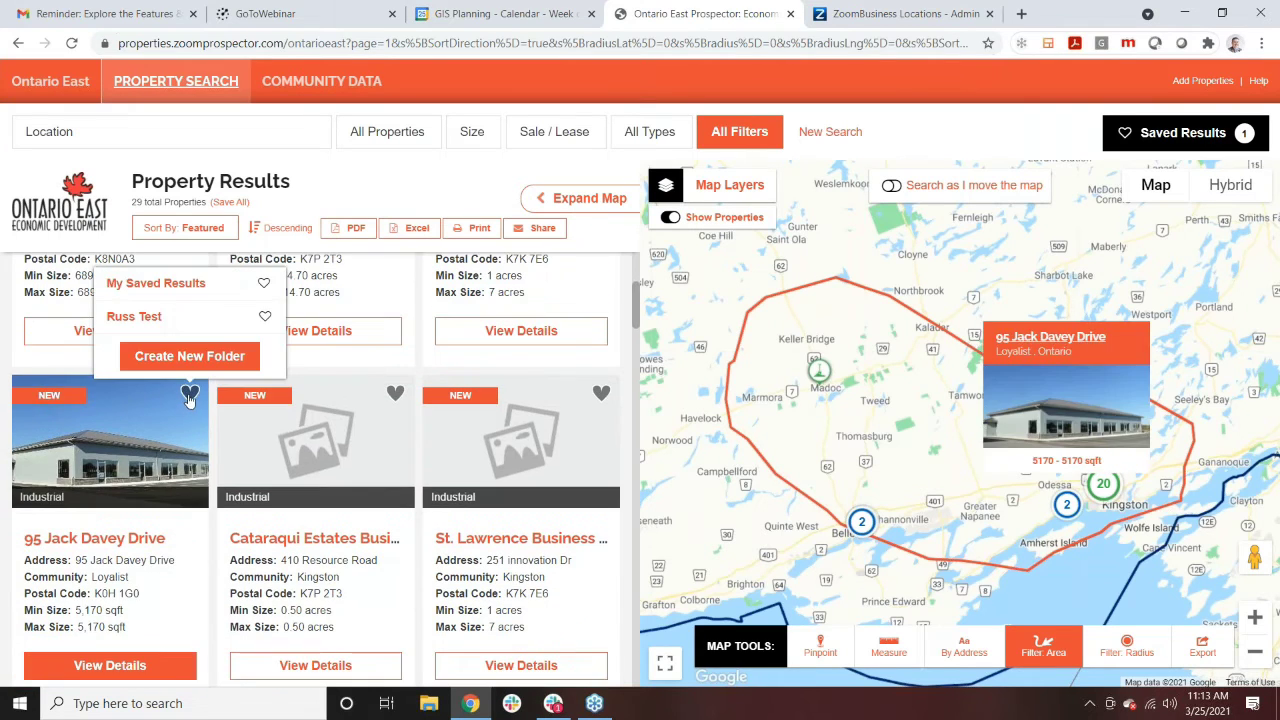
pyautogui.click(265, 319)
pyautogui.scroll(-1, 204, 468)
pyautogui.scroll(-1, 204, 468)
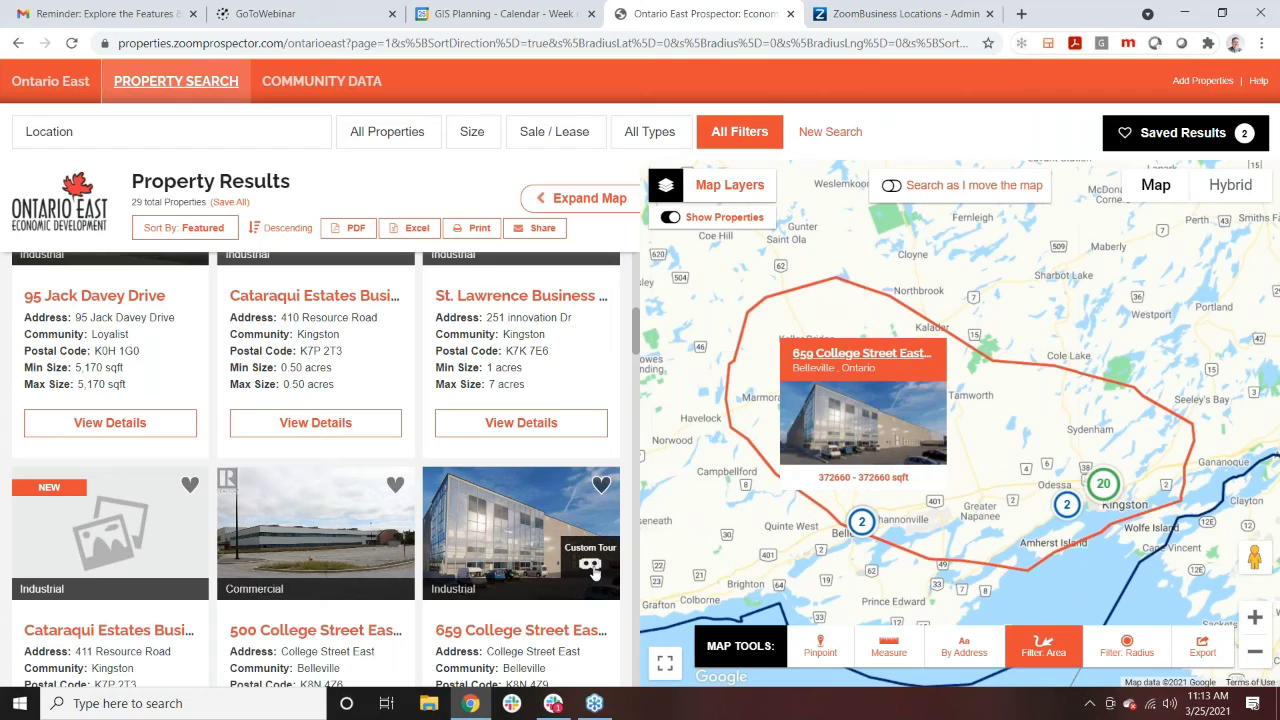
pyautogui.click(602, 487)
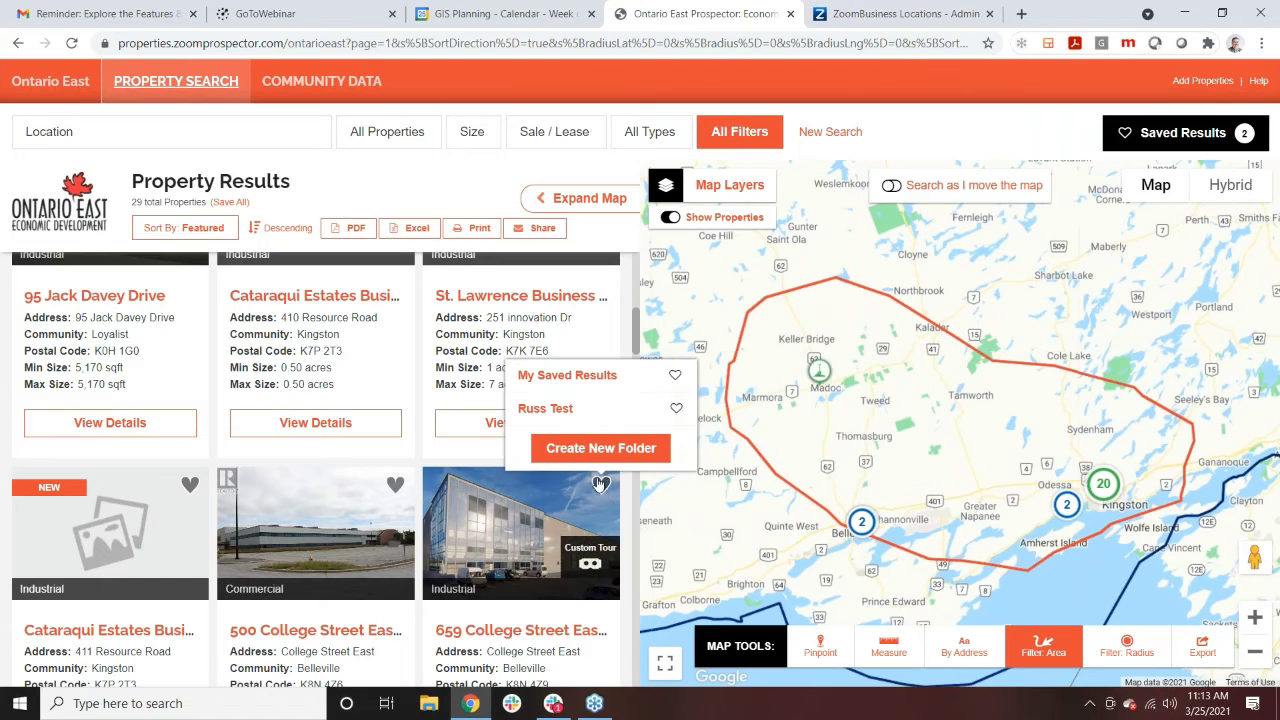
pyautogui.click(676, 410)
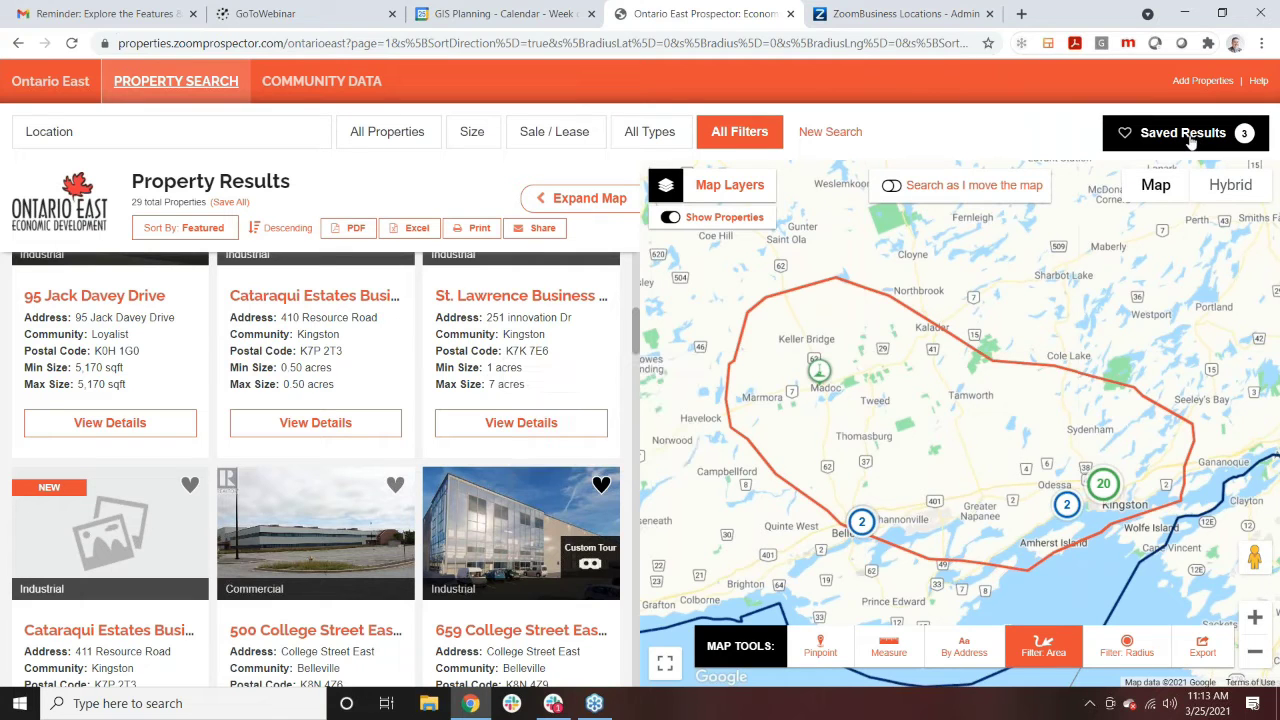
# Step: Open the 659 College Street East listing from the saved results, and view and close its custom tour video
pyautogui.click(1185, 133)
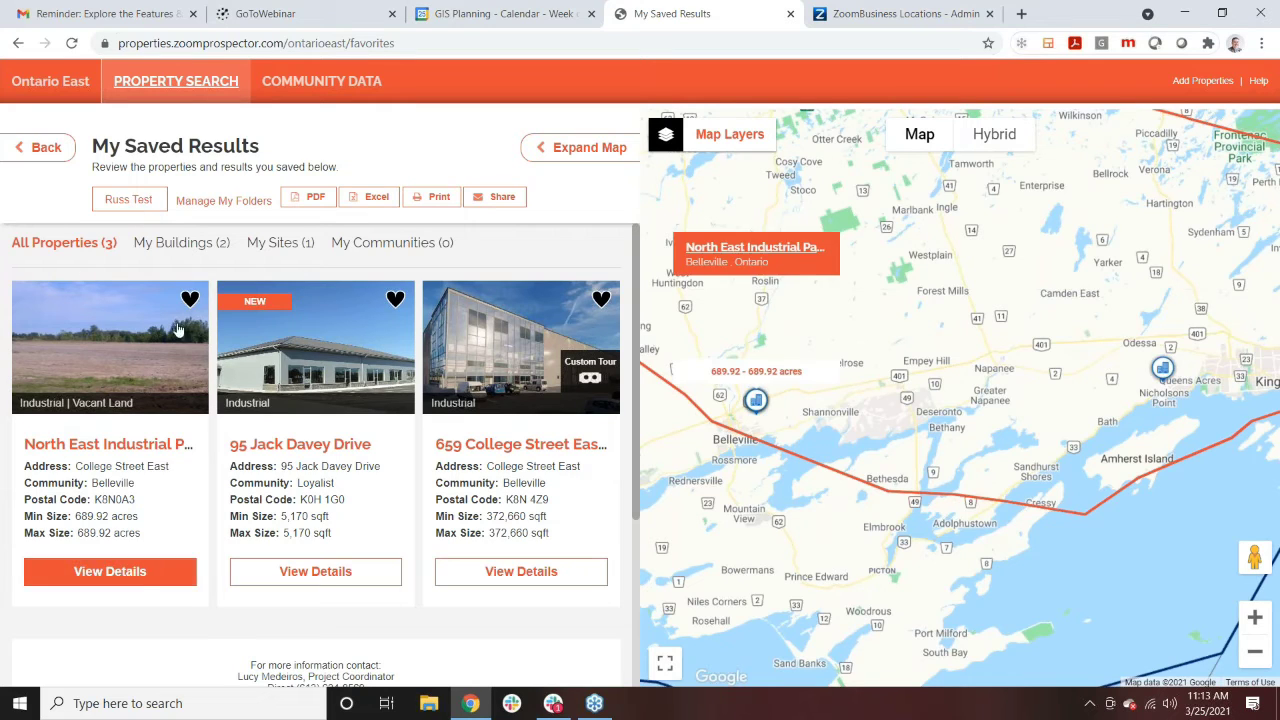
pyautogui.moveTo(519, 360)
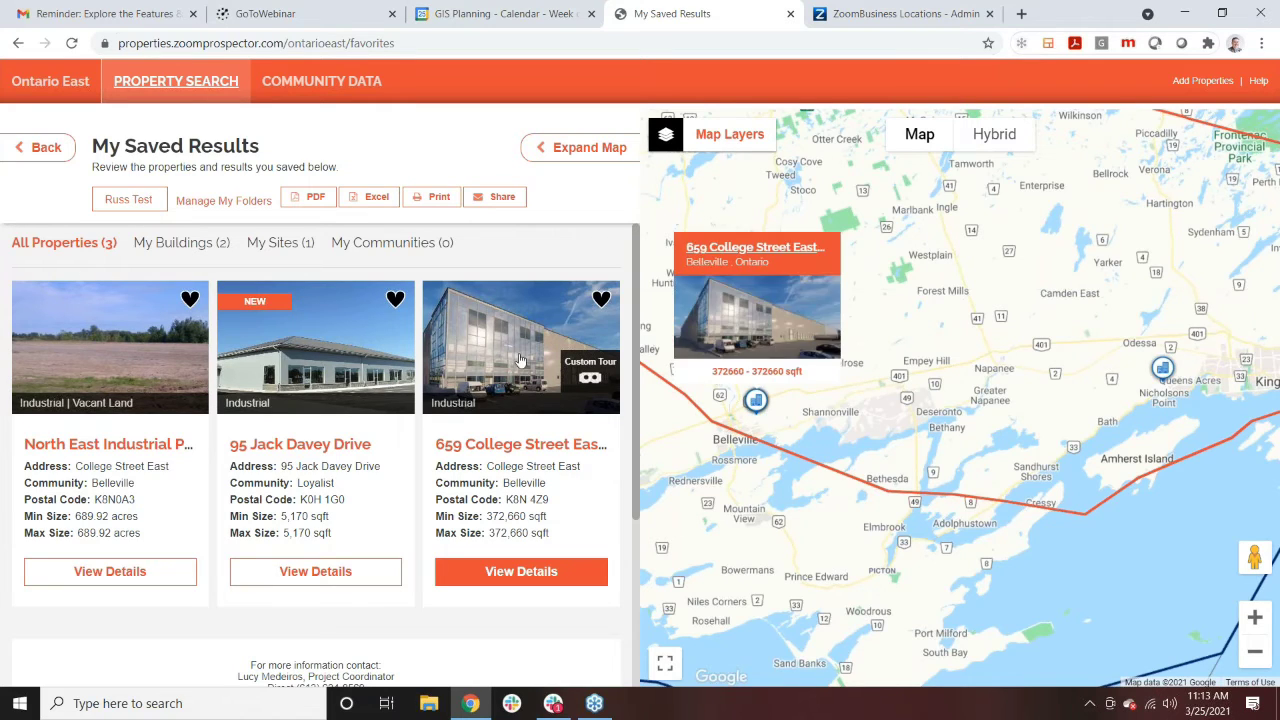
pyautogui.click(521, 571)
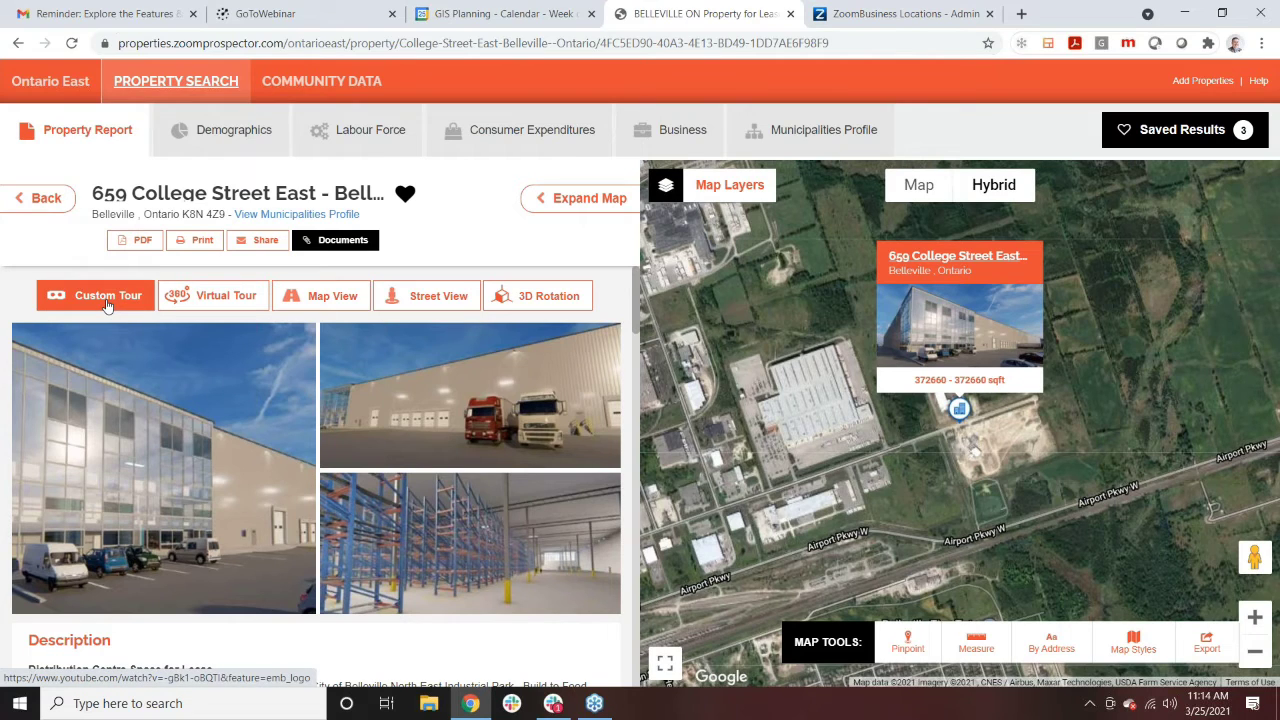
pyautogui.click(107, 300)
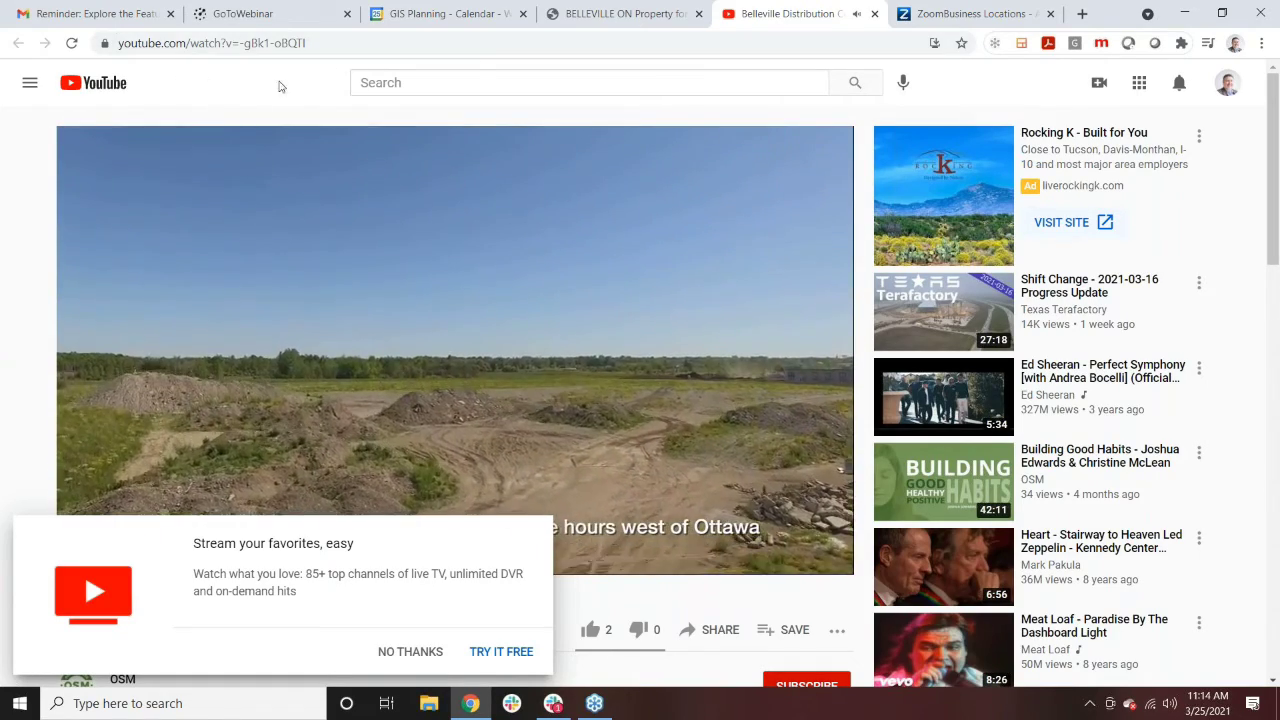
pyautogui.click(875, 14)
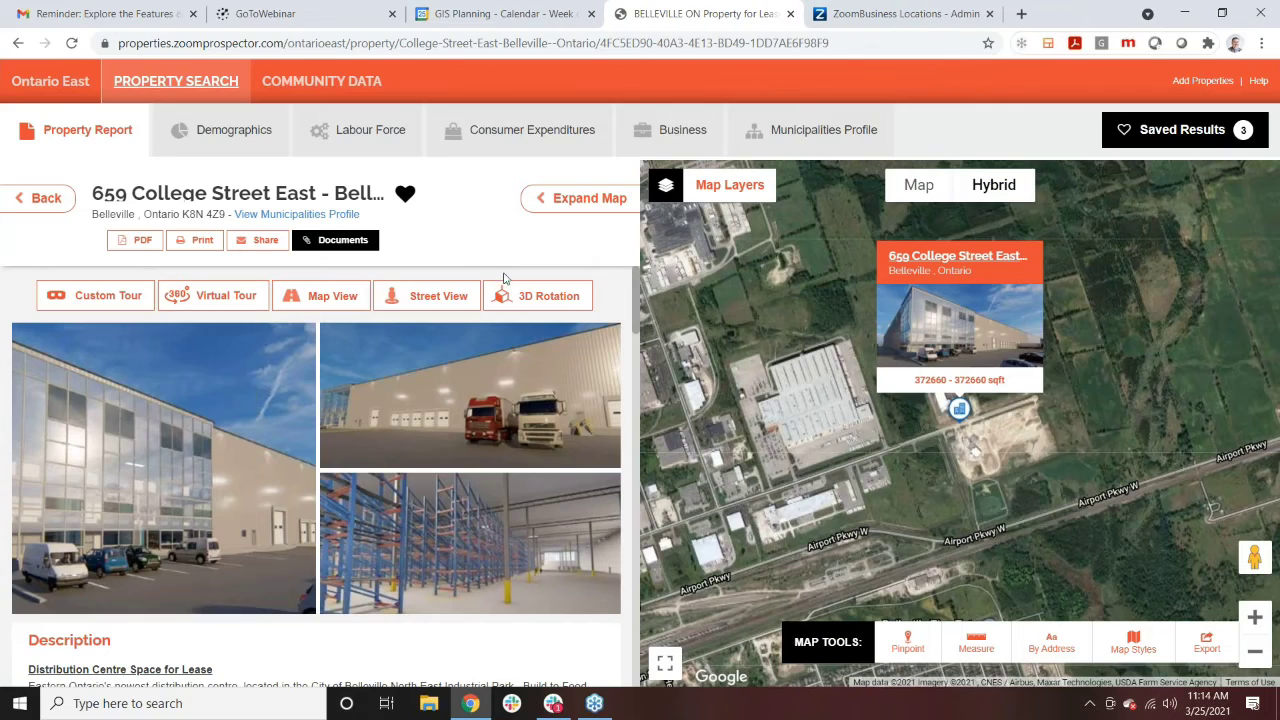
# Step: Examine the 659 College Street East listing's property details and availability, and check its attached documents
pyautogui.scroll(-10, 323, 369)
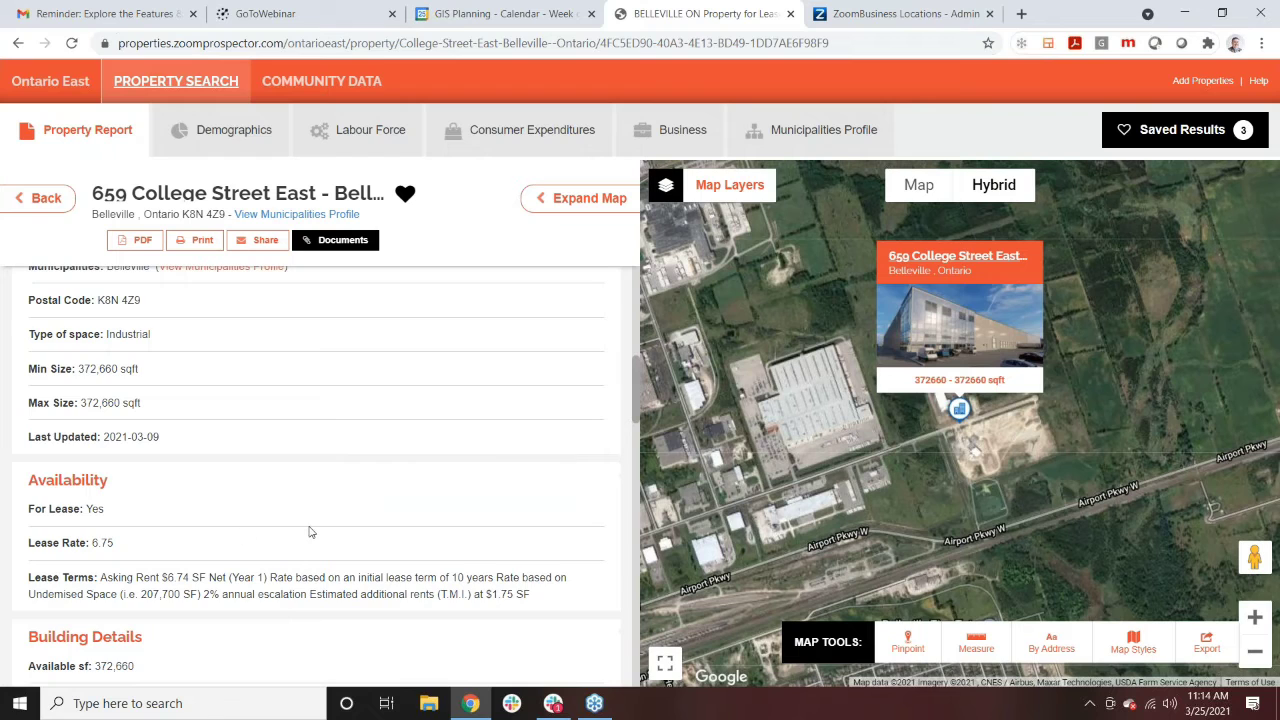
pyautogui.scroll(-3, 317, 520)
pyautogui.scroll(4, 331, 466)
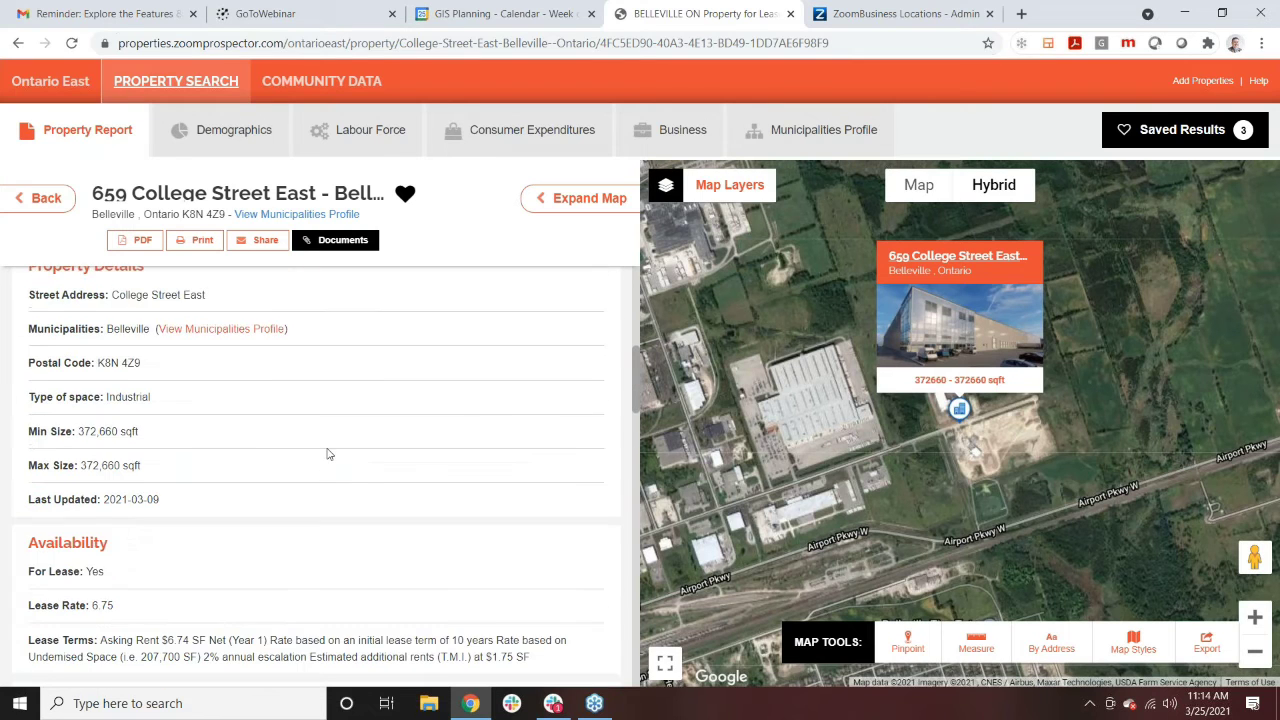
pyautogui.scroll(4, 326, 445)
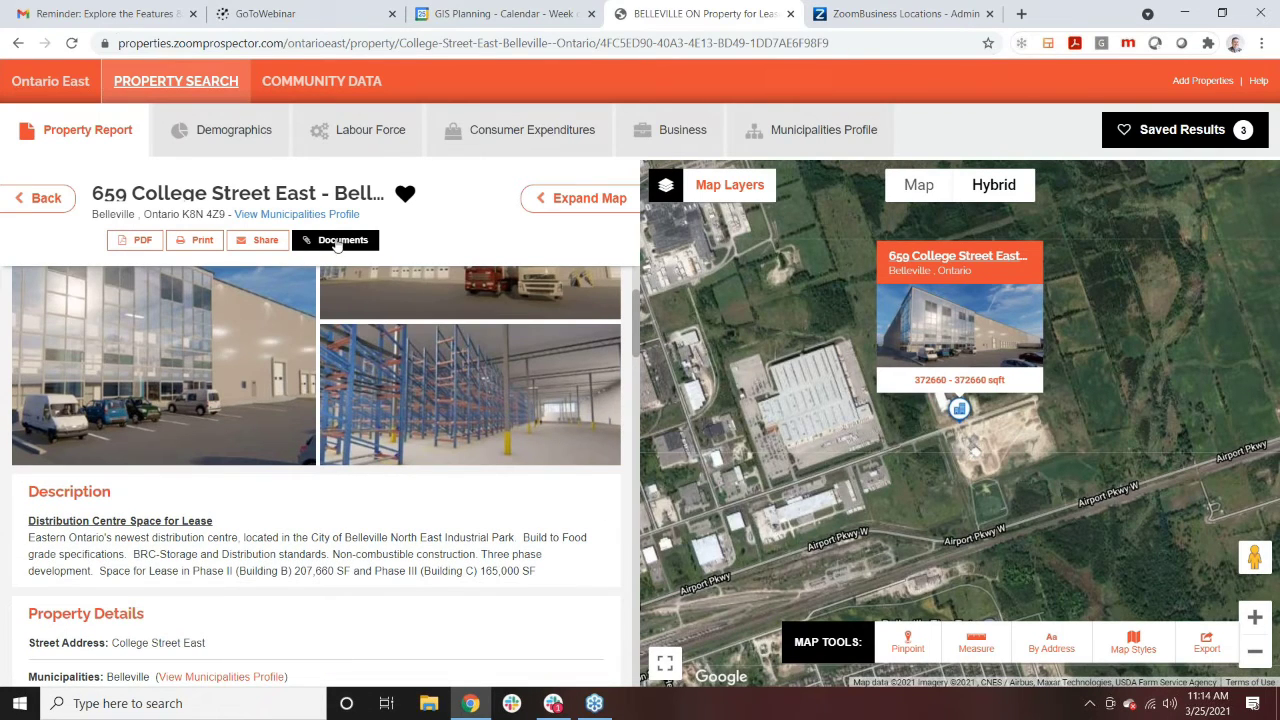
pyautogui.click(337, 244)
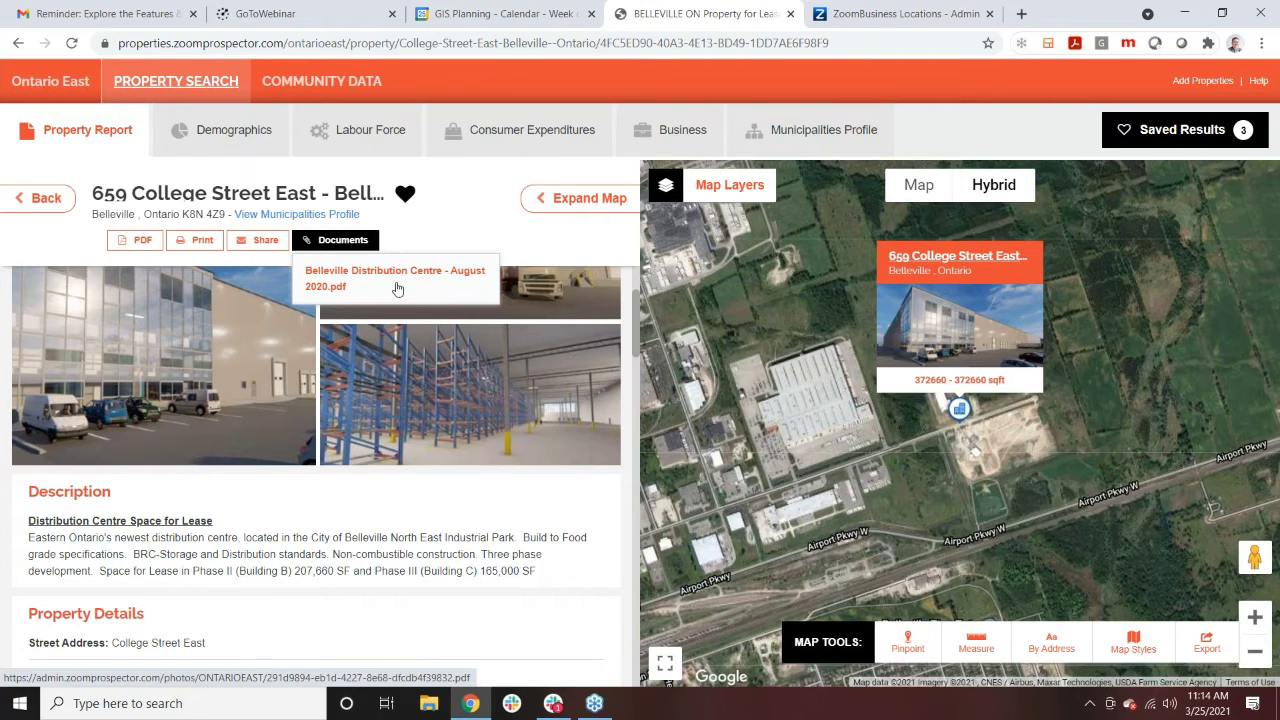
pyautogui.click(455, 226)
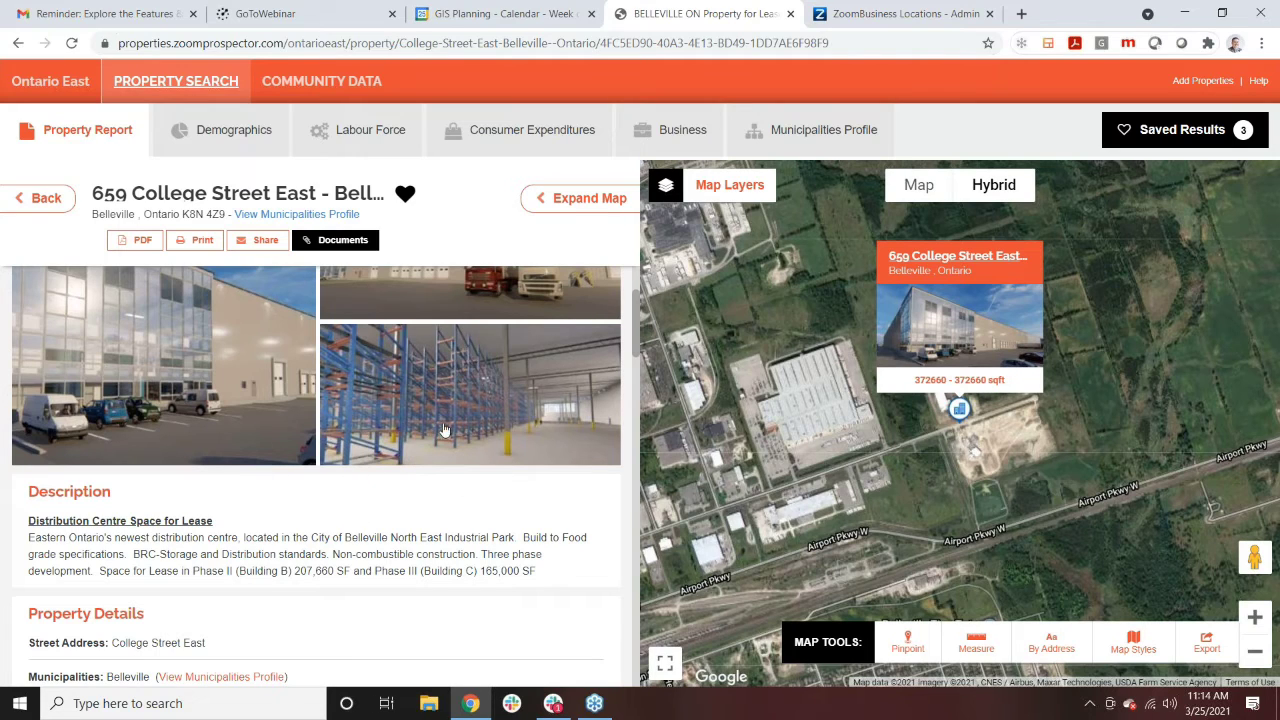
# Step: Open the Demographics report for 659 College Street East and examine its population, age, education, household and minority tables
pyautogui.click(229, 133)
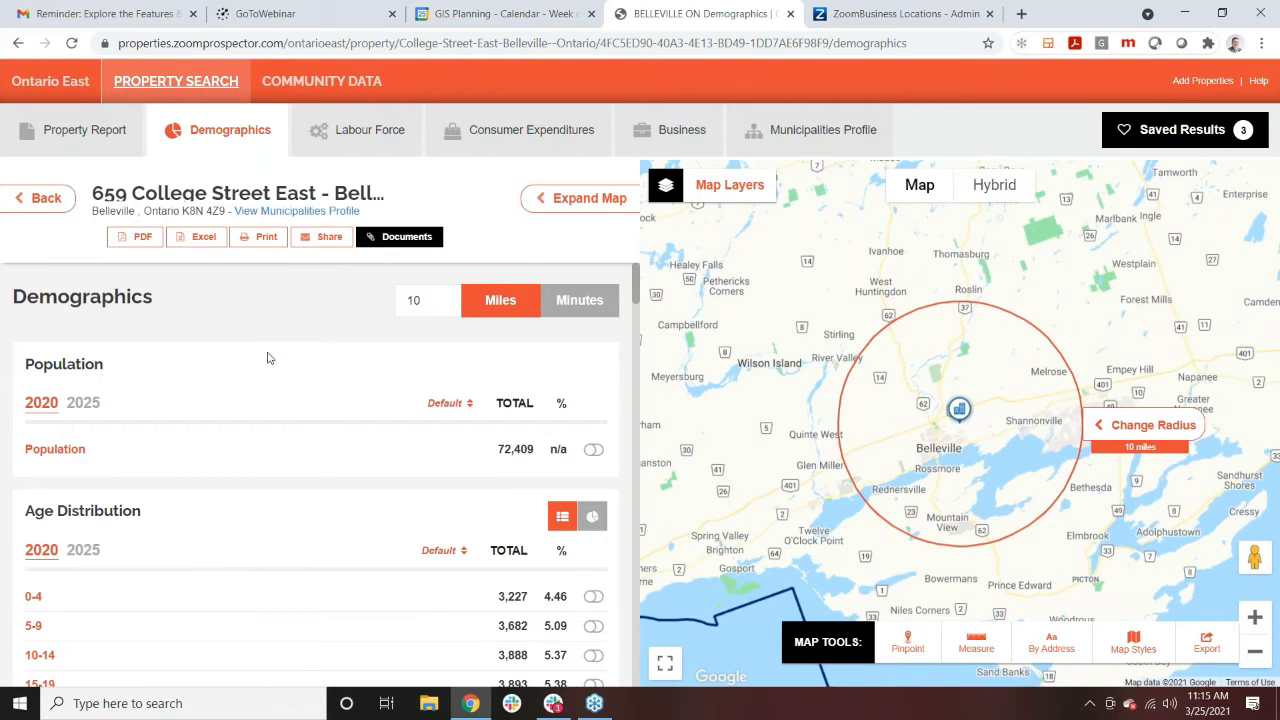
pyautogui.scroll(-13, 263, 348)
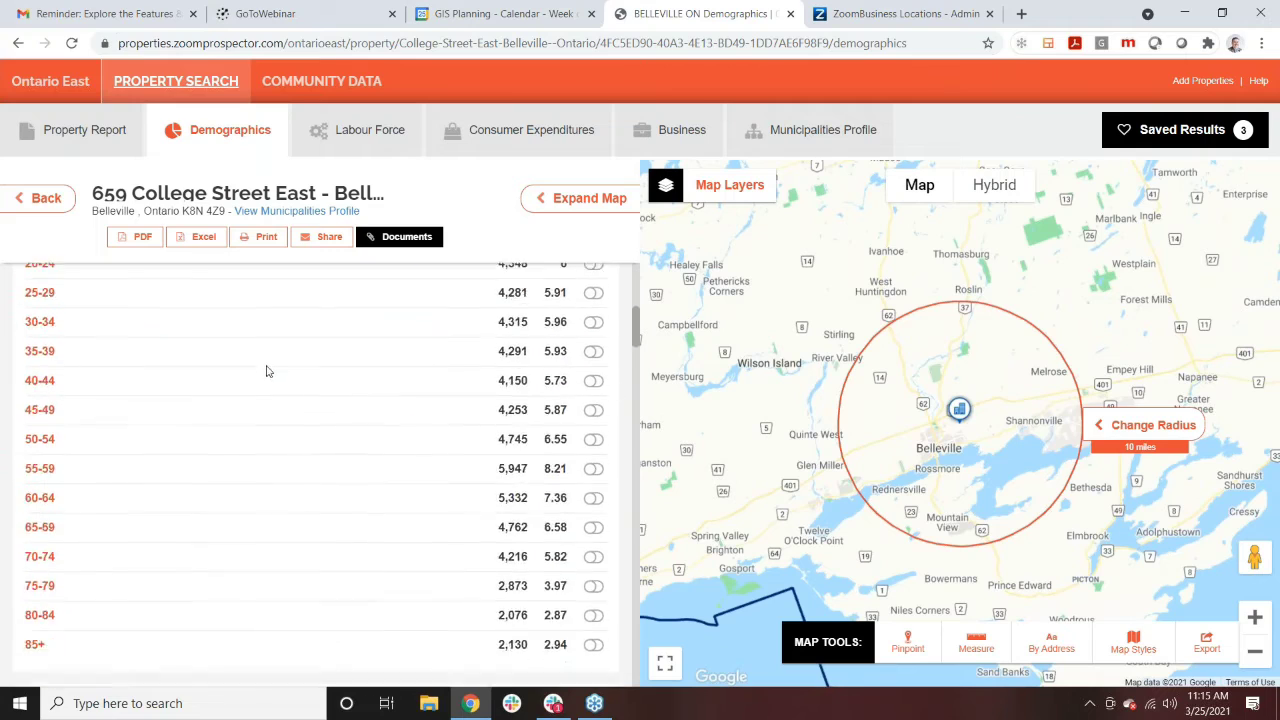
pyautogui.scroll(-15, 263, 387)
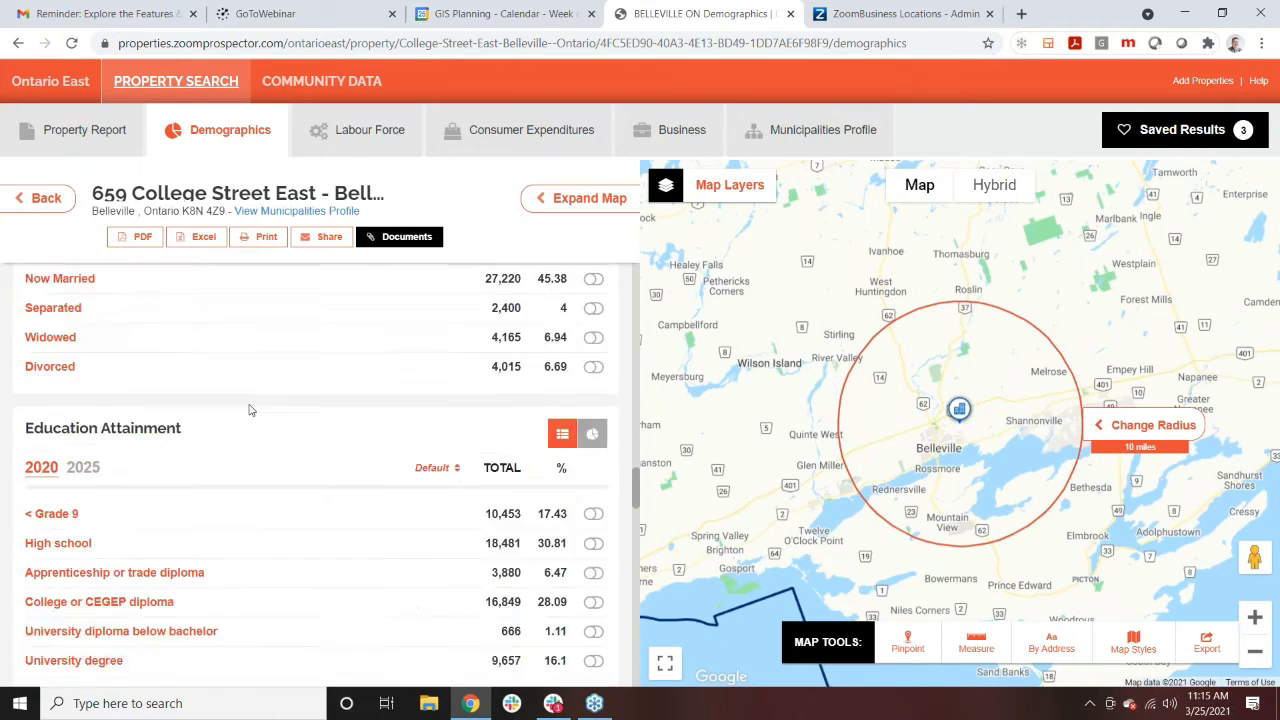
pyautogui.scroll(-15, 249, 424)
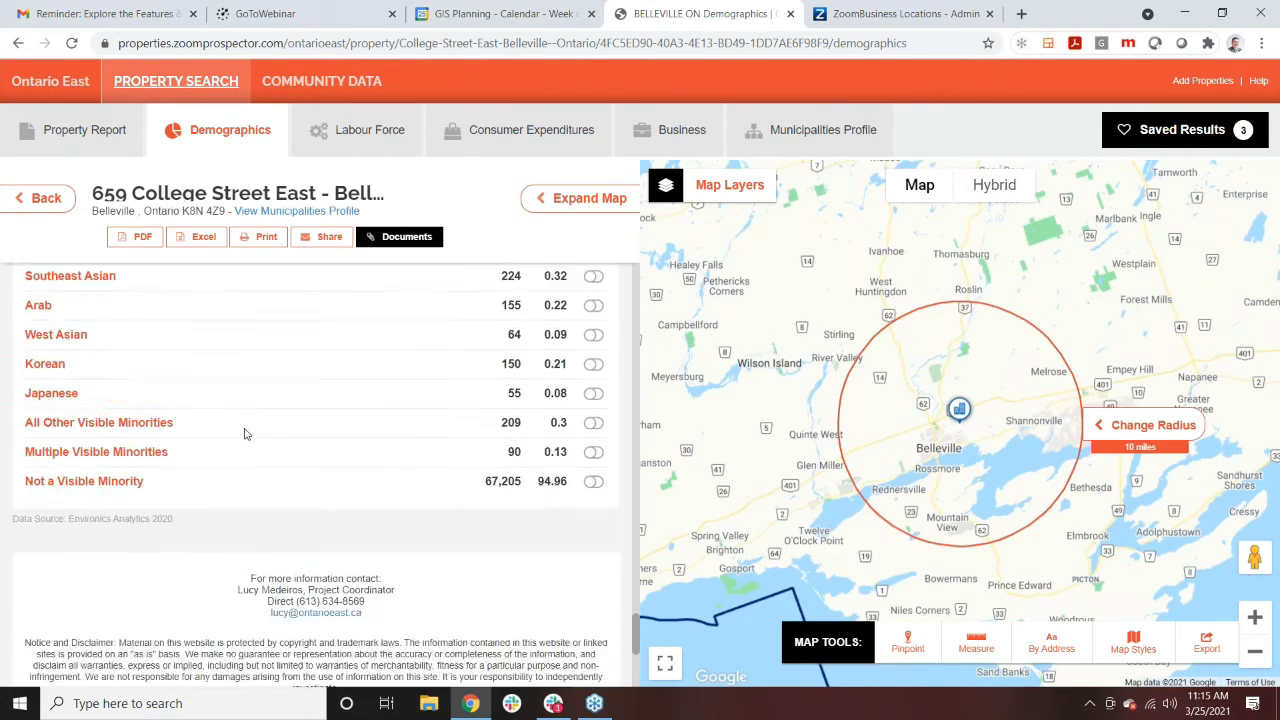
pyautogui.scroll(1, 241, 405)
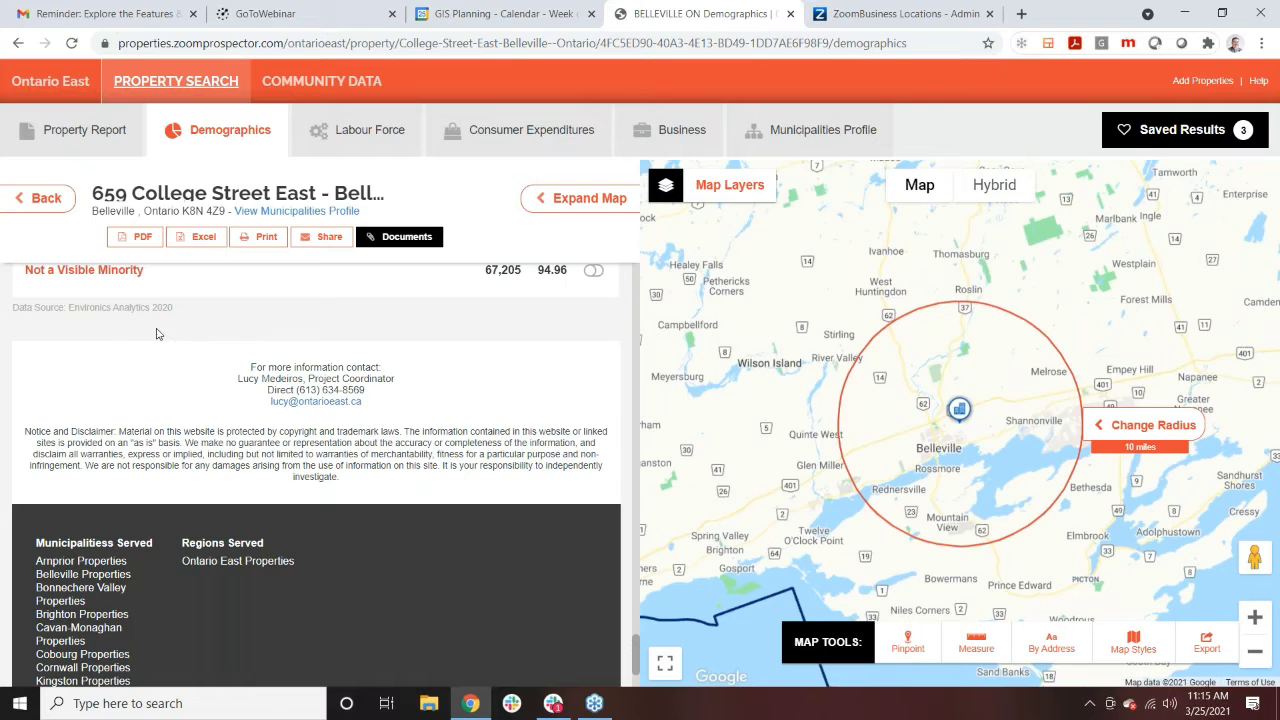
pyautogui.scroll(10, 414, 351)
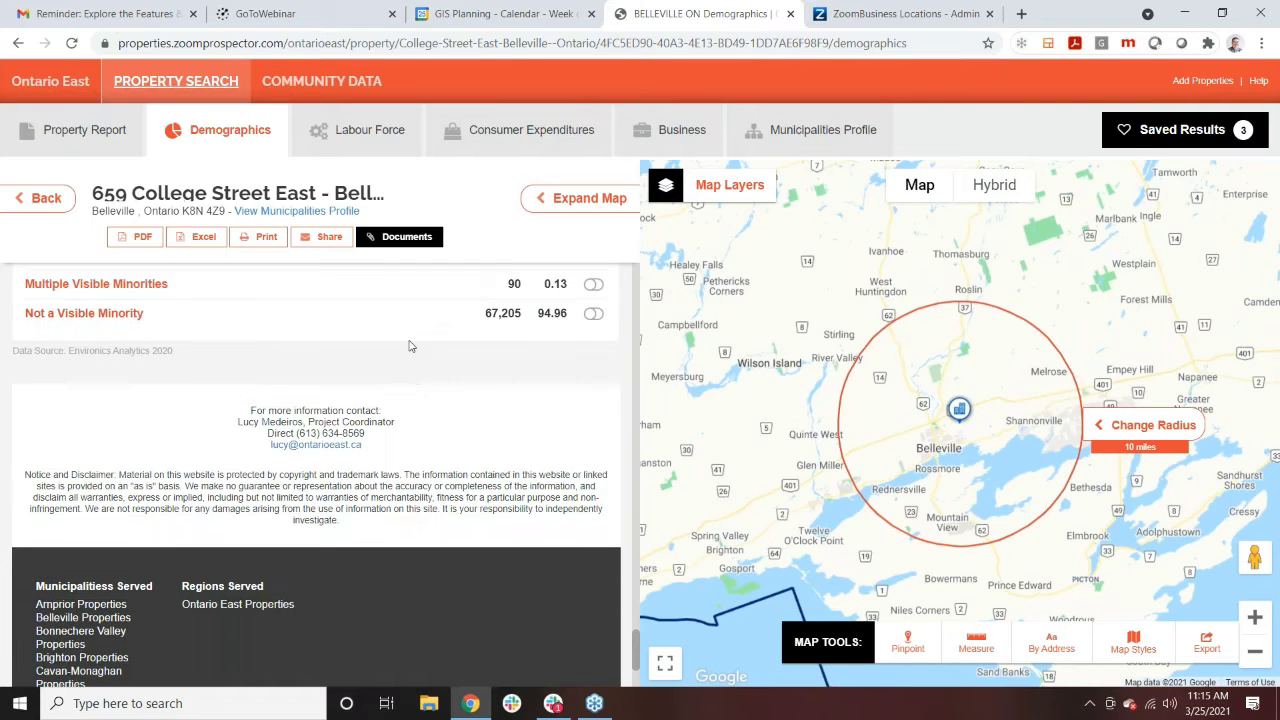
pyautogui.scroll(8, 388, 310)
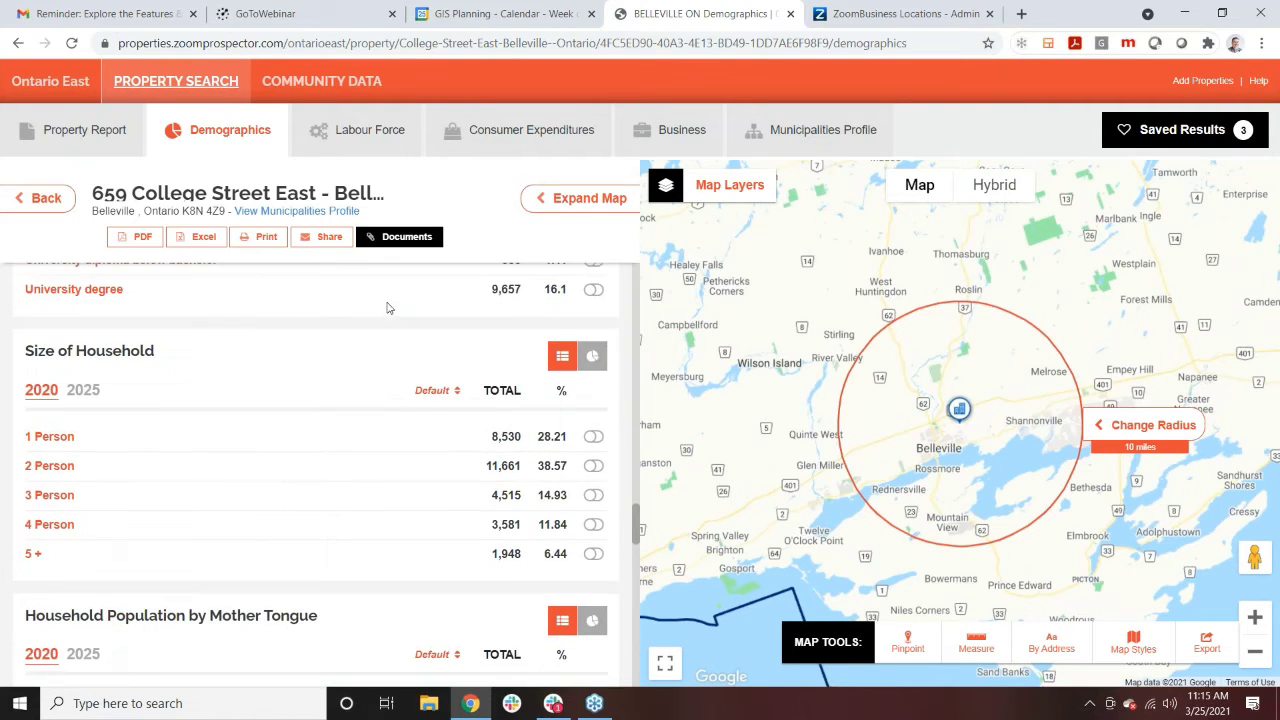
pyautogui.scroll(1, 382, 311)
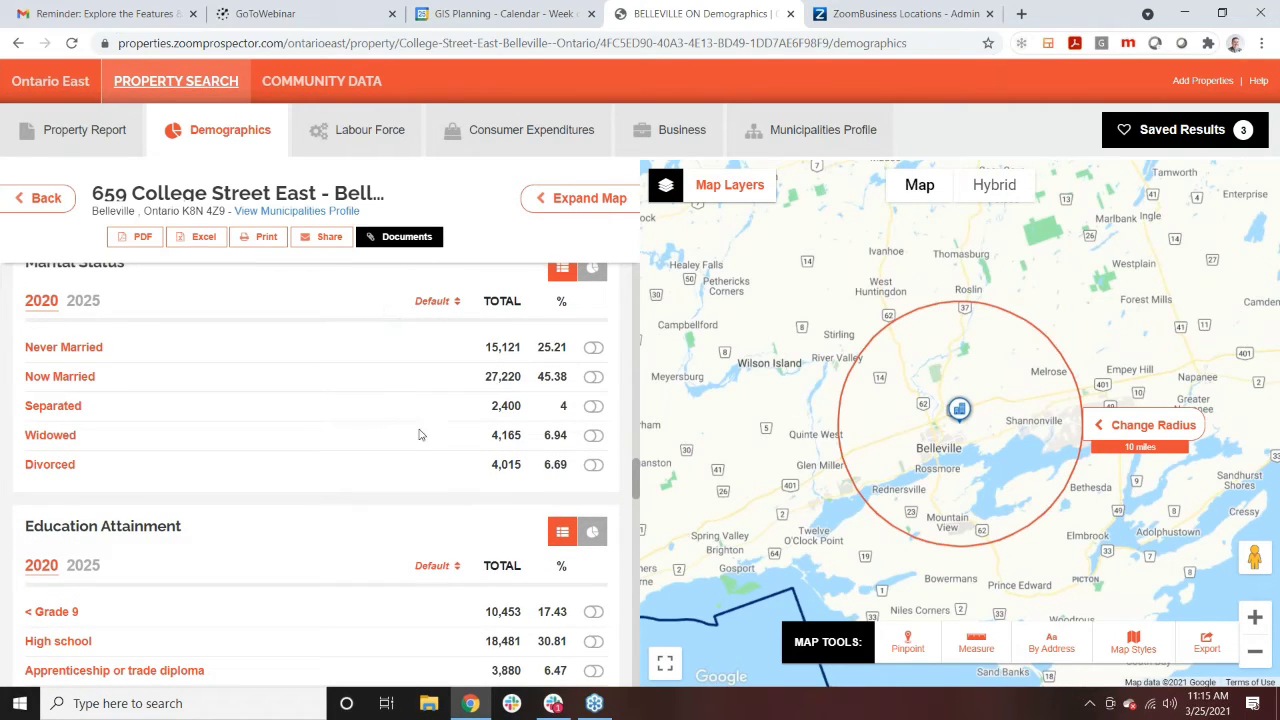
pyautogui.scroll(15, 422, 434)
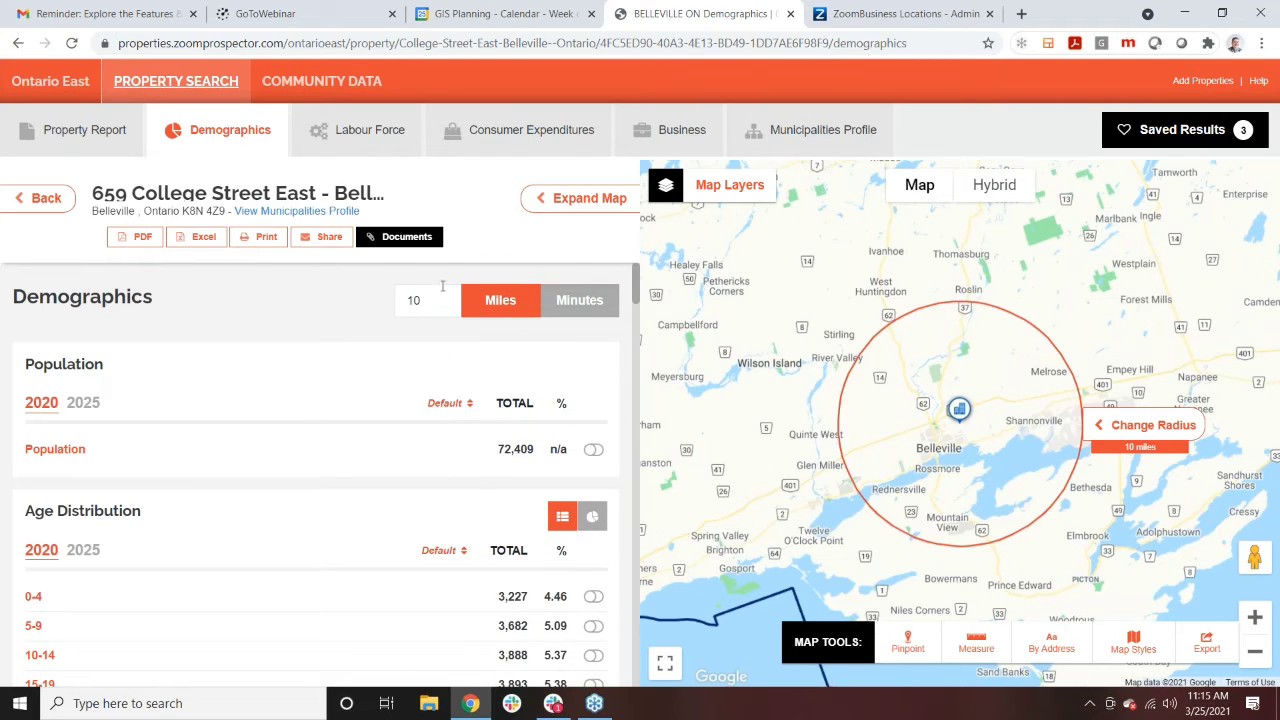
# Step: Set the demographics radius to 15 miles and enlarge it to 18 miles on the map
pyautogui.moveTo(437, 299); pyautogui.dragTo(310, 298)
pyautogui.write('15')
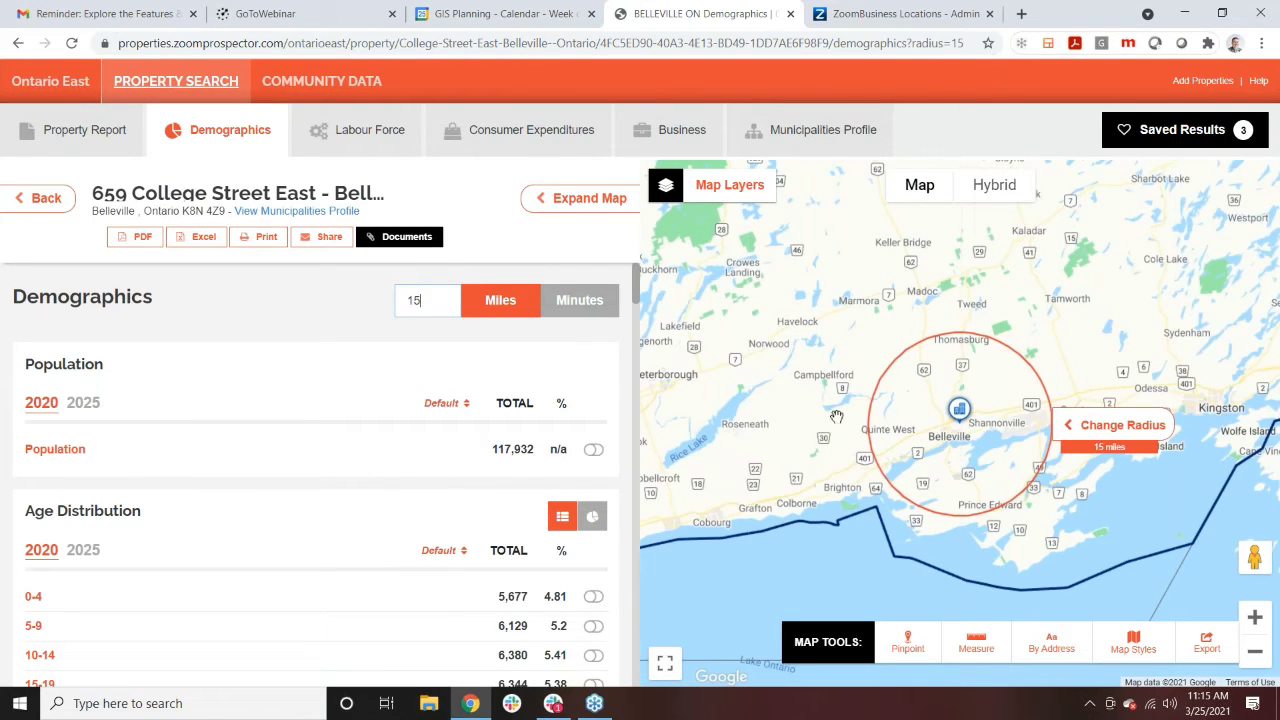
pyautogui.moveTo(1068, 428); pyautogui.dragTo(1101, 424)
pyautogui.moveTo(1123, 415); pyautogui.dragTo(1136, 414)
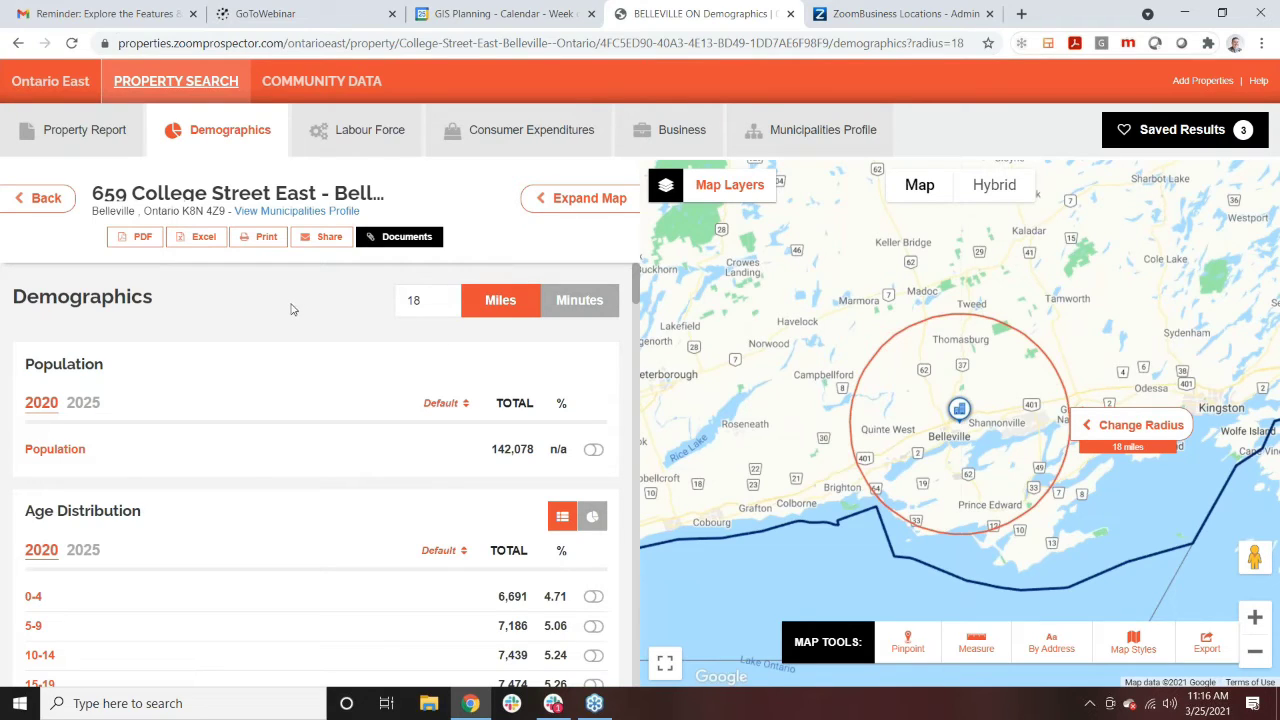
# Step: Switch the demographics area to drive time in minutes, and return it to a radius of 15 miles
pyautogui.click(572, 309)
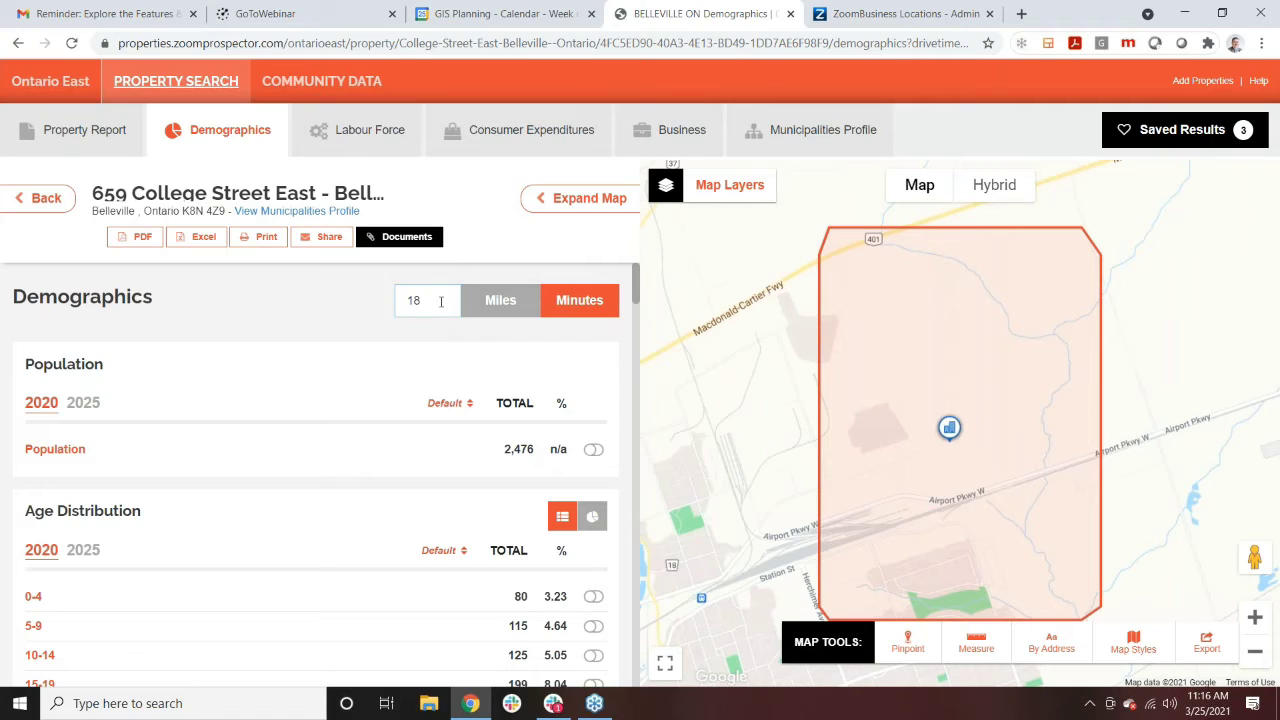
pyautogui.moveTo(432, 298); pyautogui.dragTo(343, 312)
pyautogui.write('15')
pyautogui.click(493, 305)
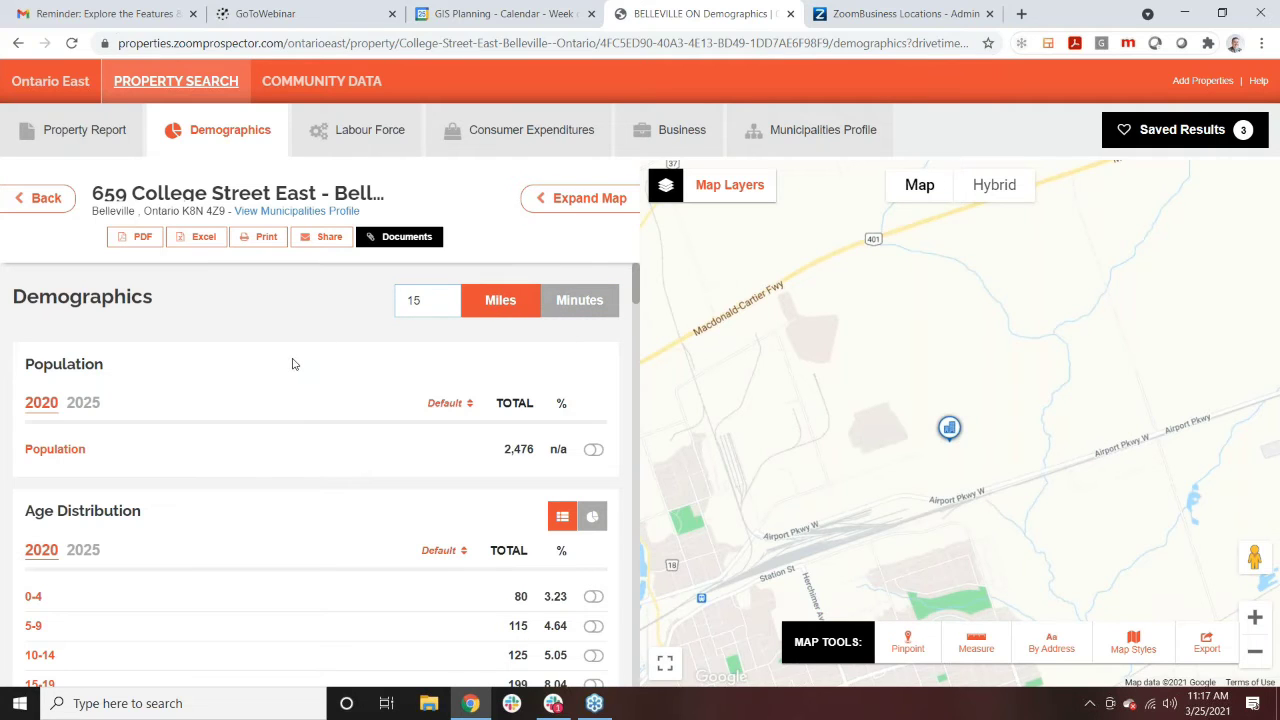
pyautogui.scroll(-2, 306, 360)
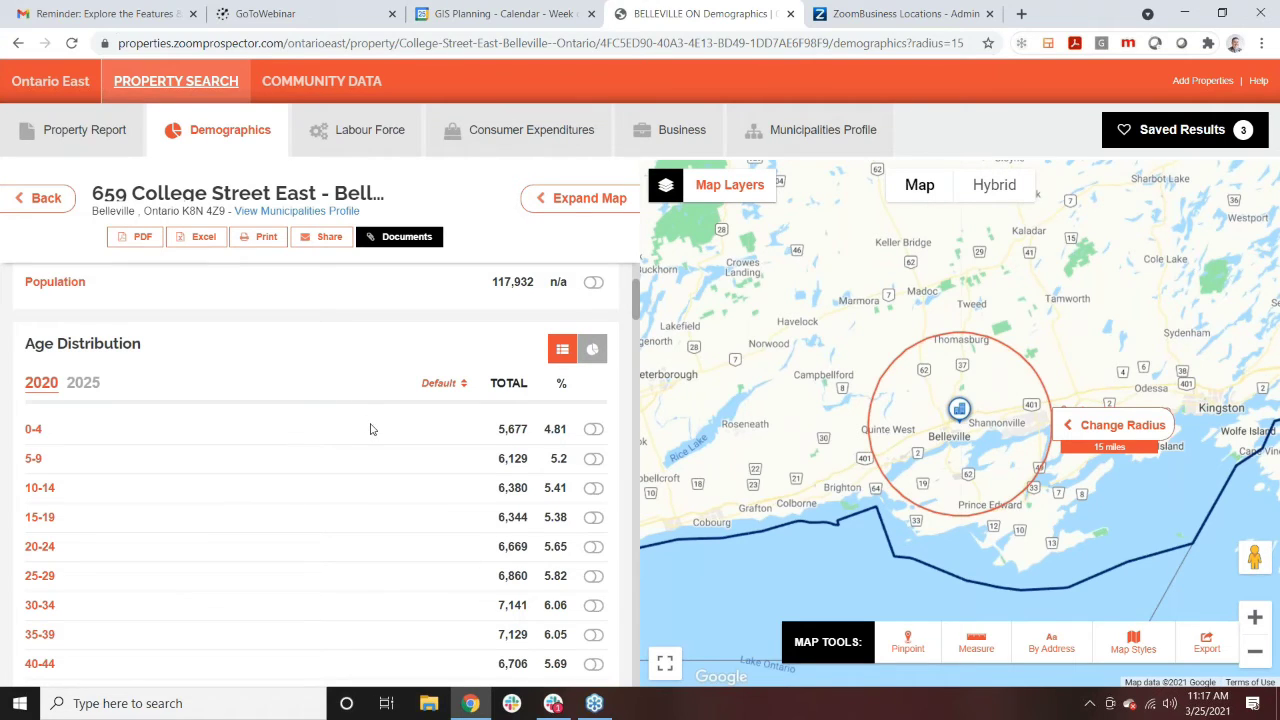
# Step: Examine the income, marital status and education tables in the Demographics report, viewing Education Attainment as a chart and returning it to a table
pyautogui.scroll(-10, 370, 429)
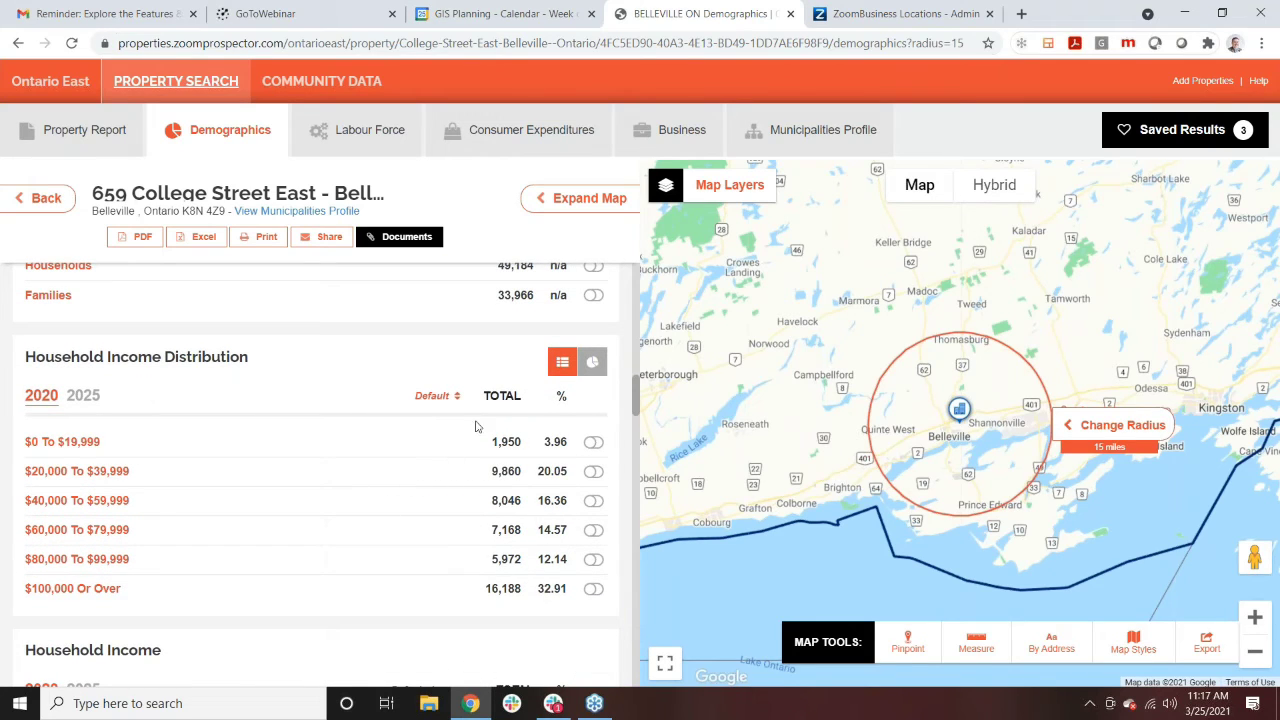
pyautogui.scroll(-4, 460, 457)
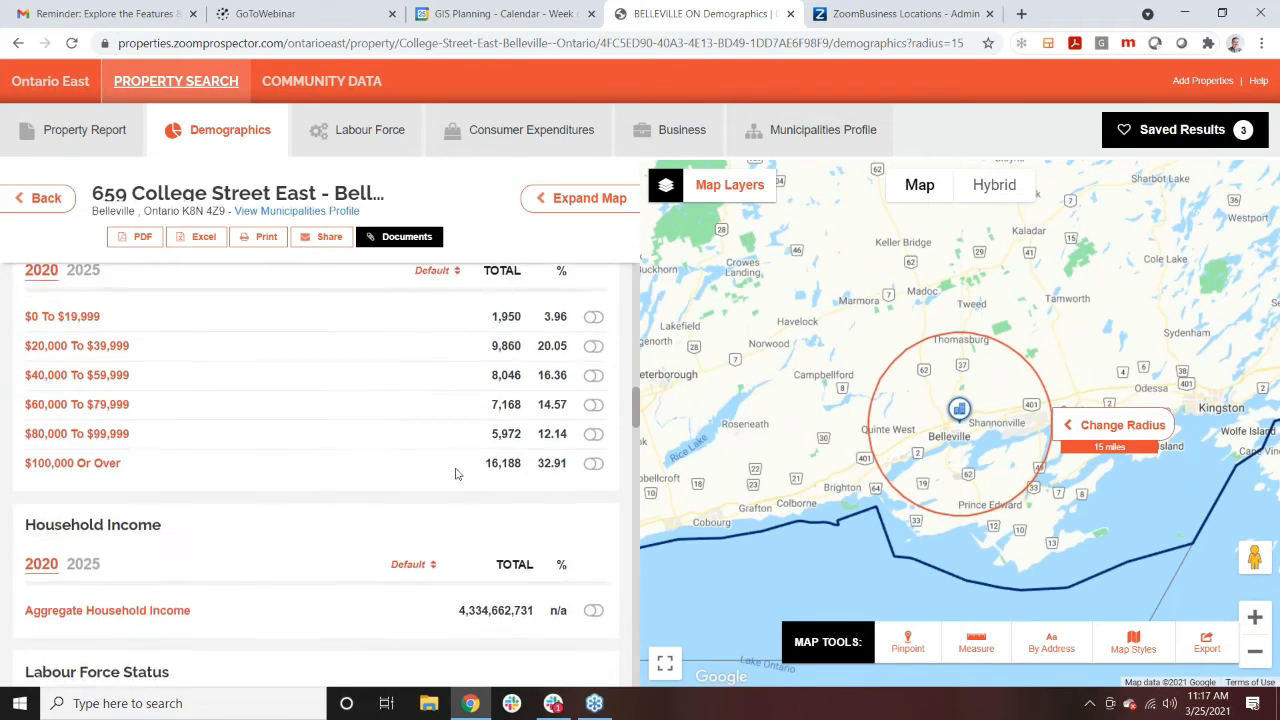
pyautogui.scroll(-6, 445, 487)
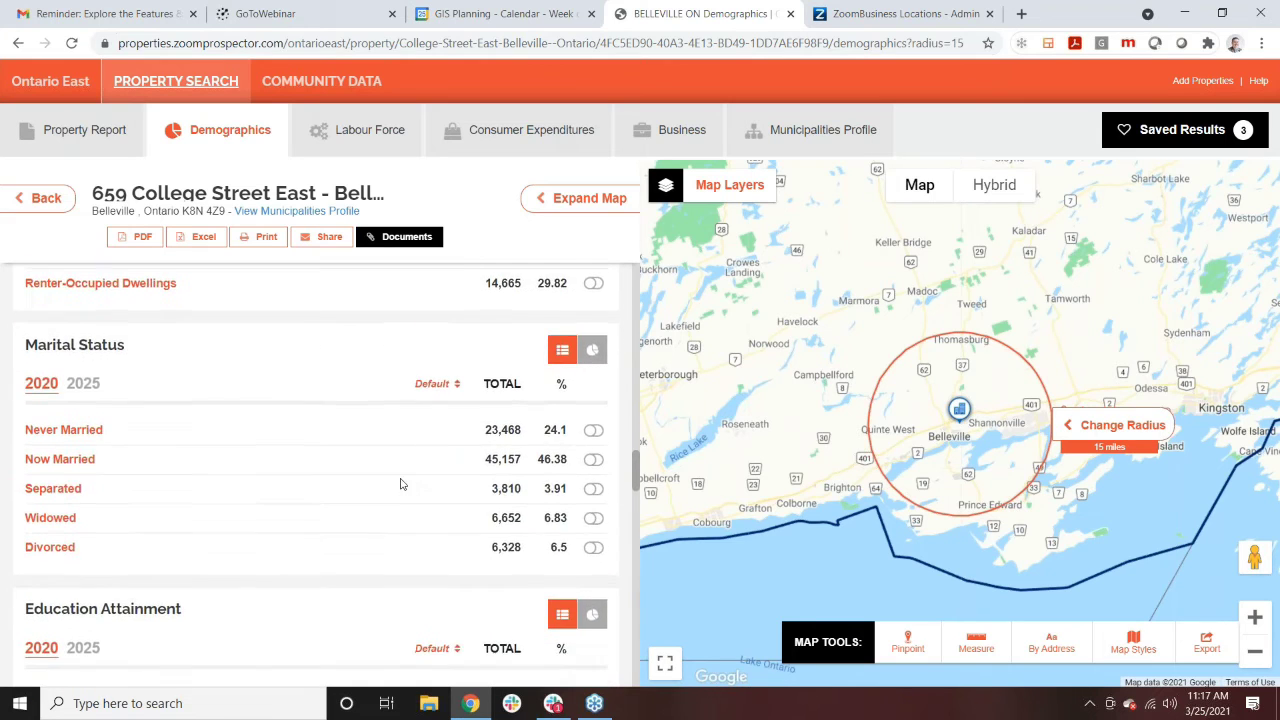
pyautogui.scroll(-2, 400, 484)
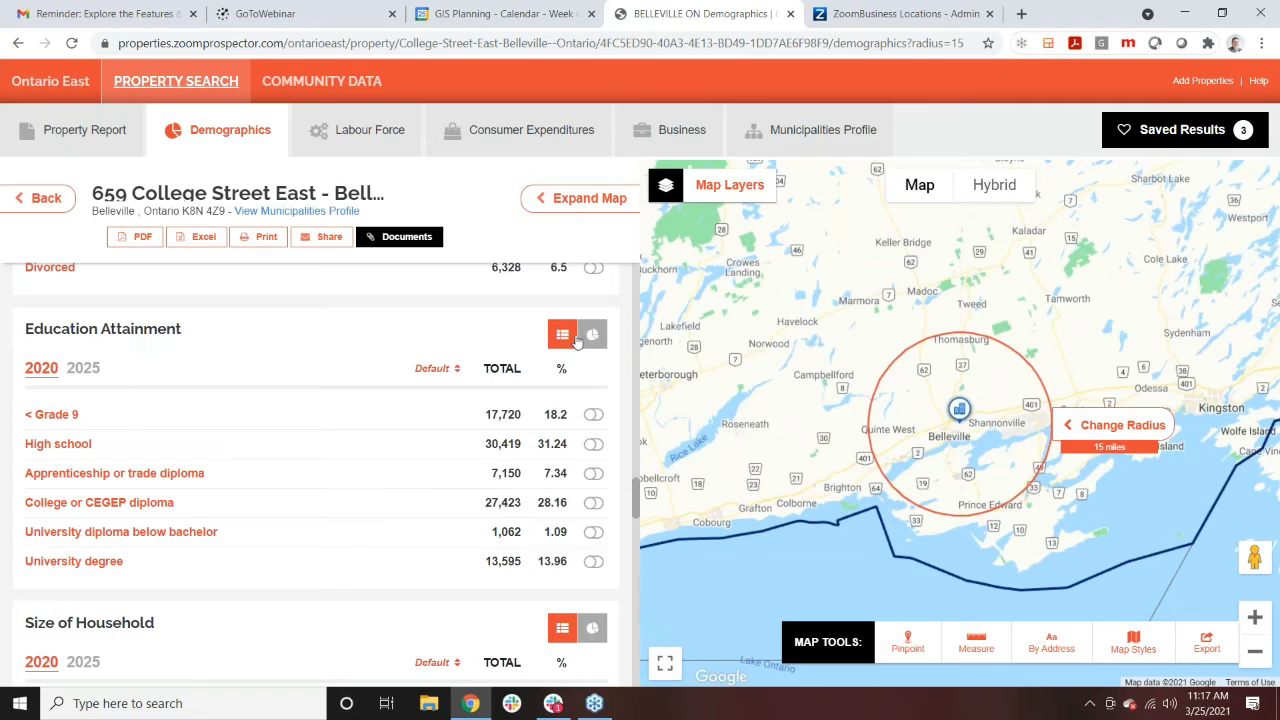
pyautogui.click(593, 339)
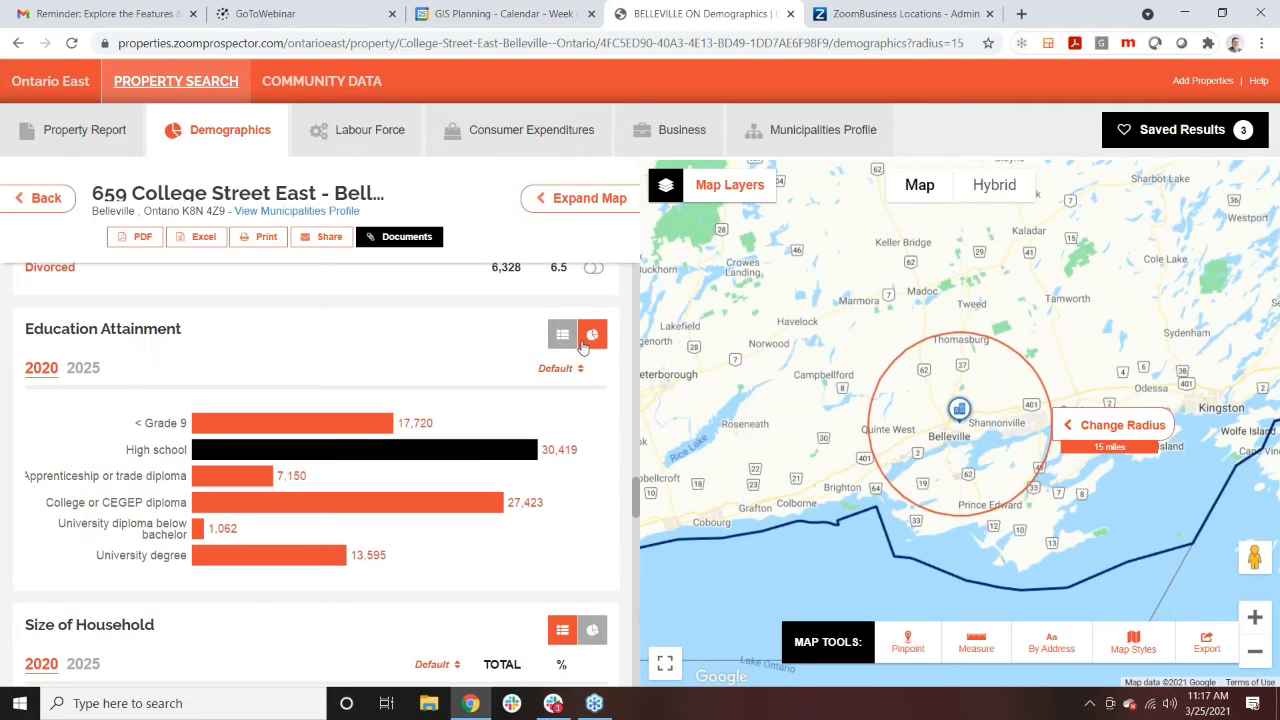
pyautogui.click(563, 346)
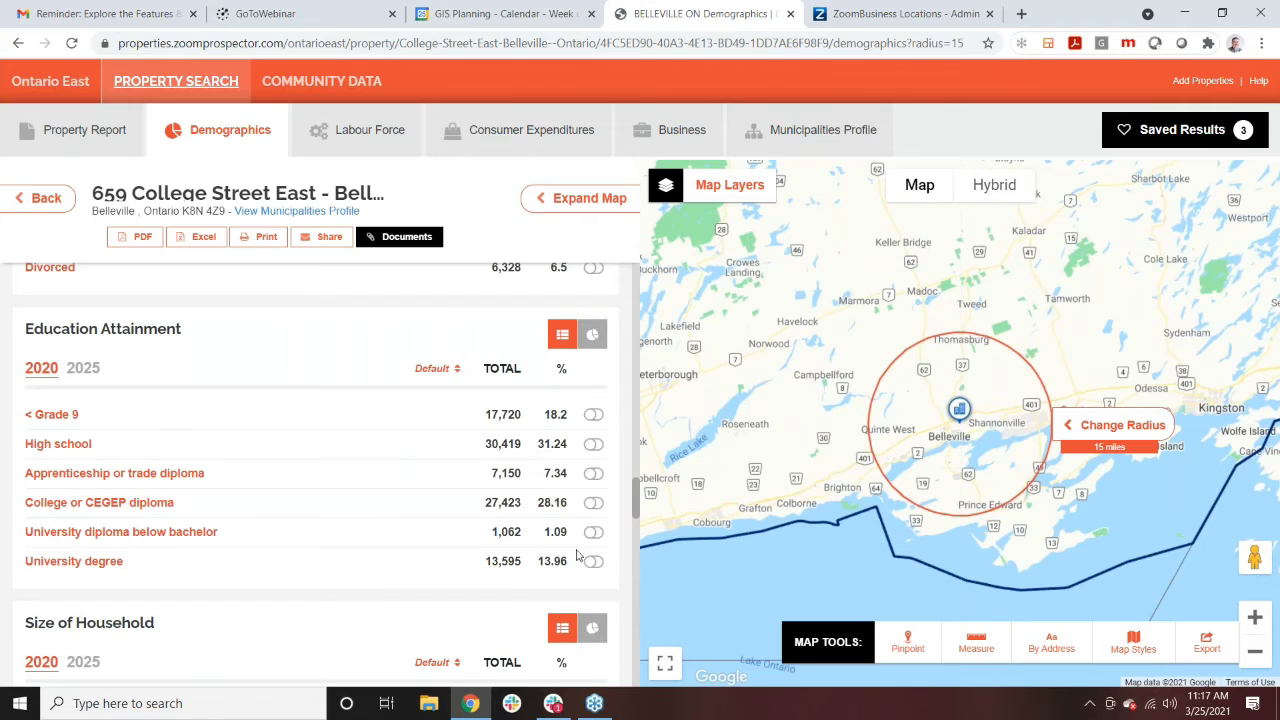
# Step: Shade the map by the College or CEGEP diploma figures from Education Attainment, down to block group level around the property
pyautogui.click(594, 504)
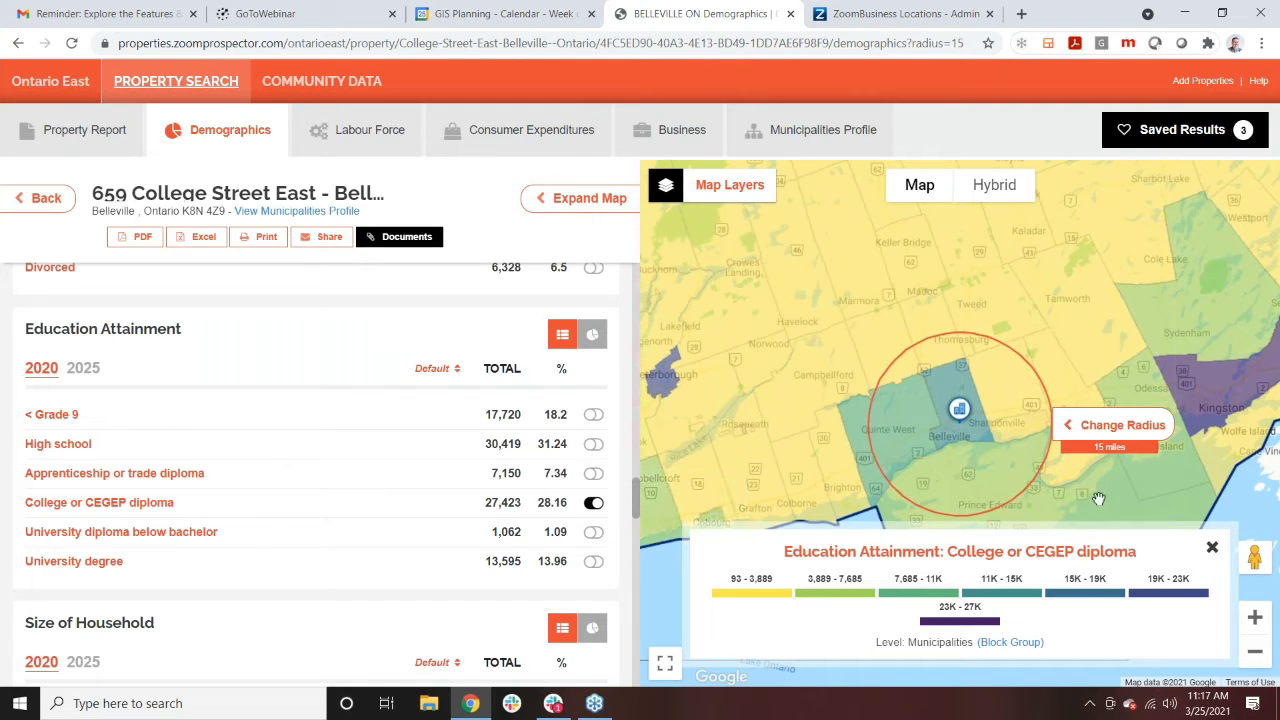
pyautogui.click(1256, 619)
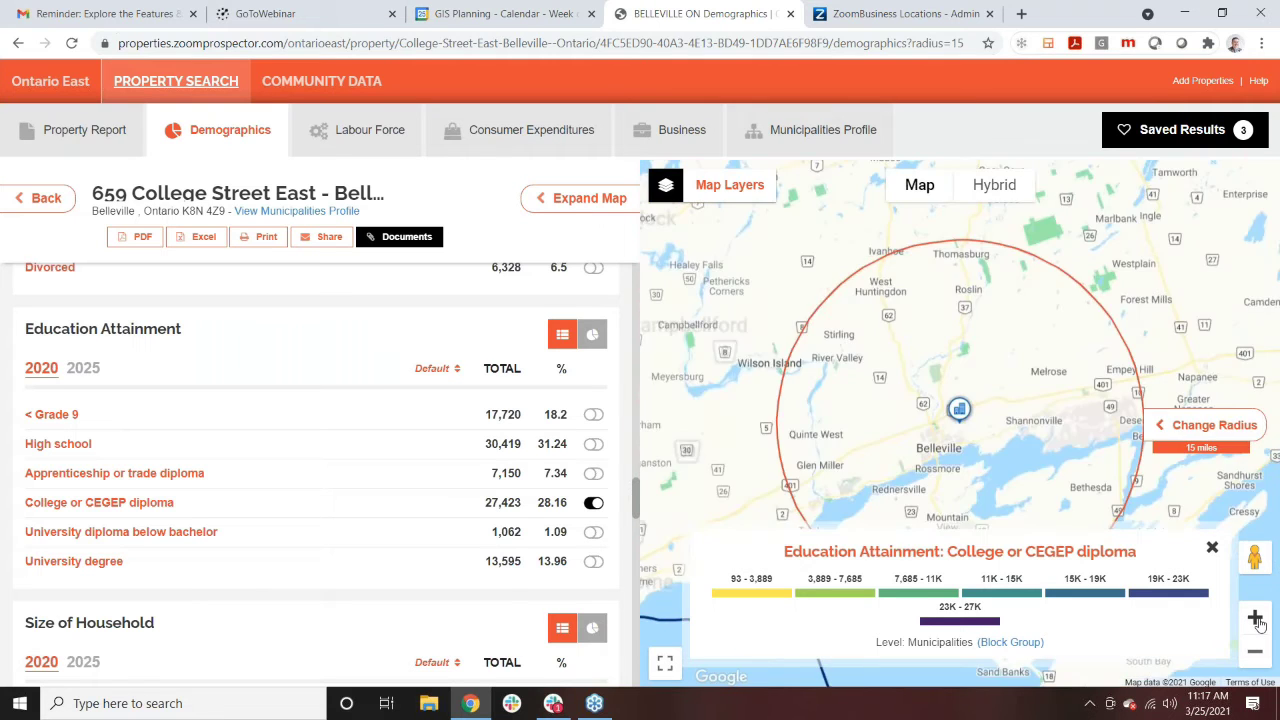
pyautogui.click(1256, 619)
pyautogui.click(1256, 619)
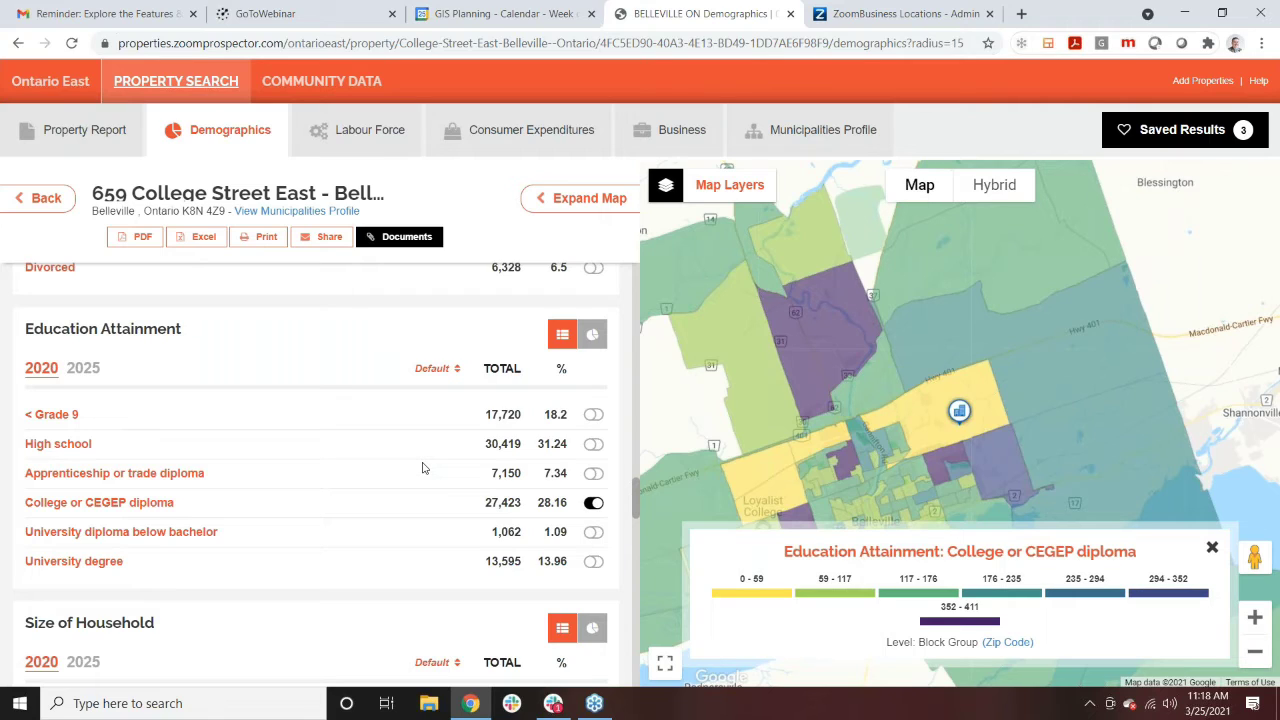
# Step: View the property's Labour Force report, and check the current consumption and food tables in its Consumer Expenditures report
pyautogui.click(380, 137)
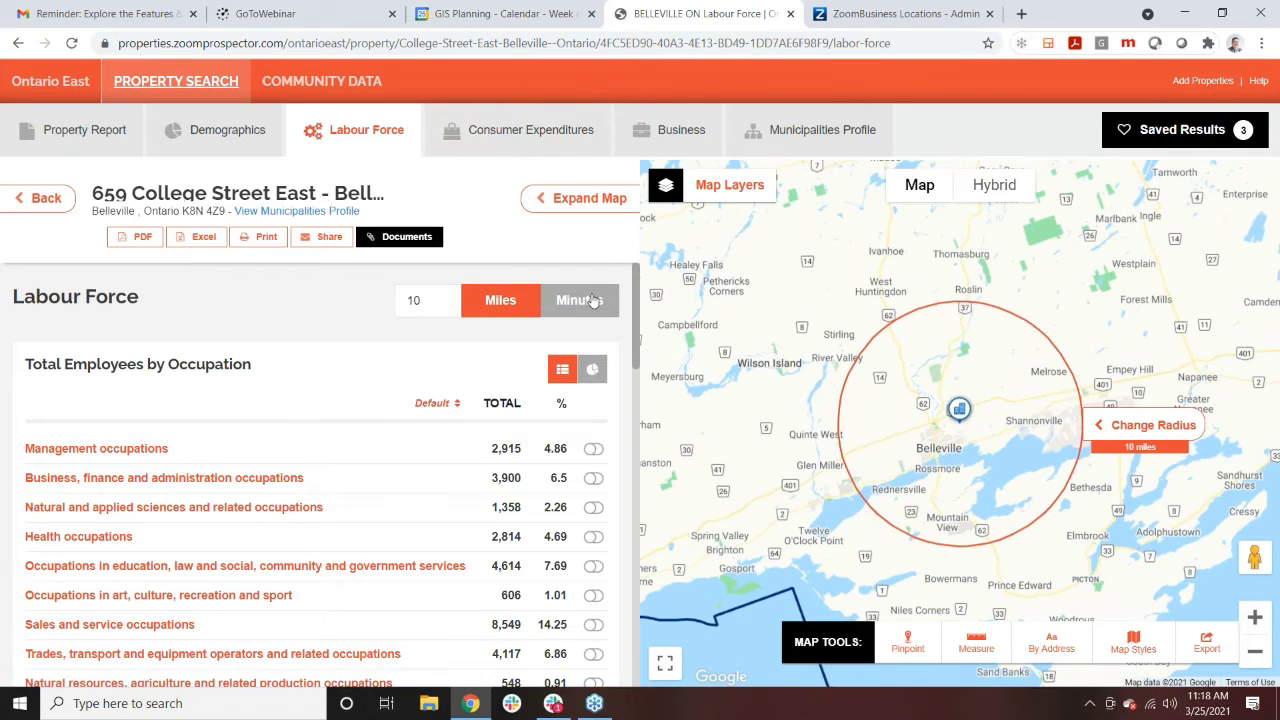
pyautogui.click(512, 132)
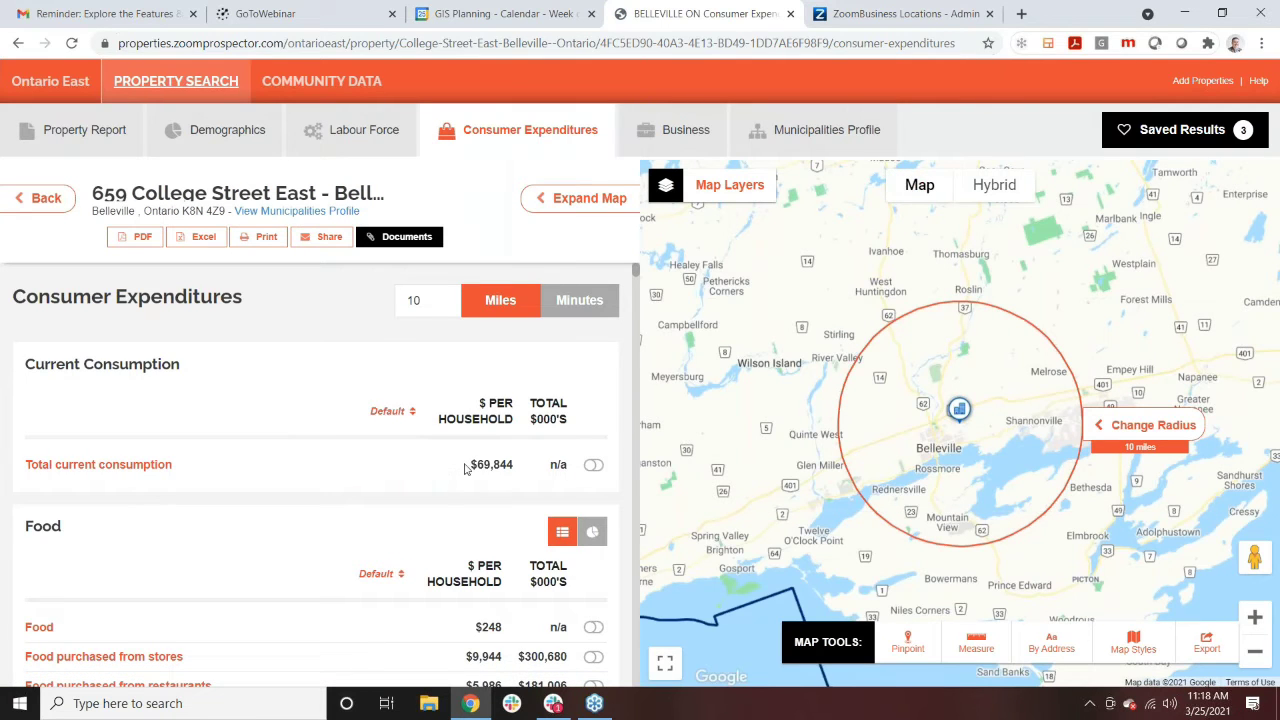
pyautogui.scroll(-2, 346, 432)
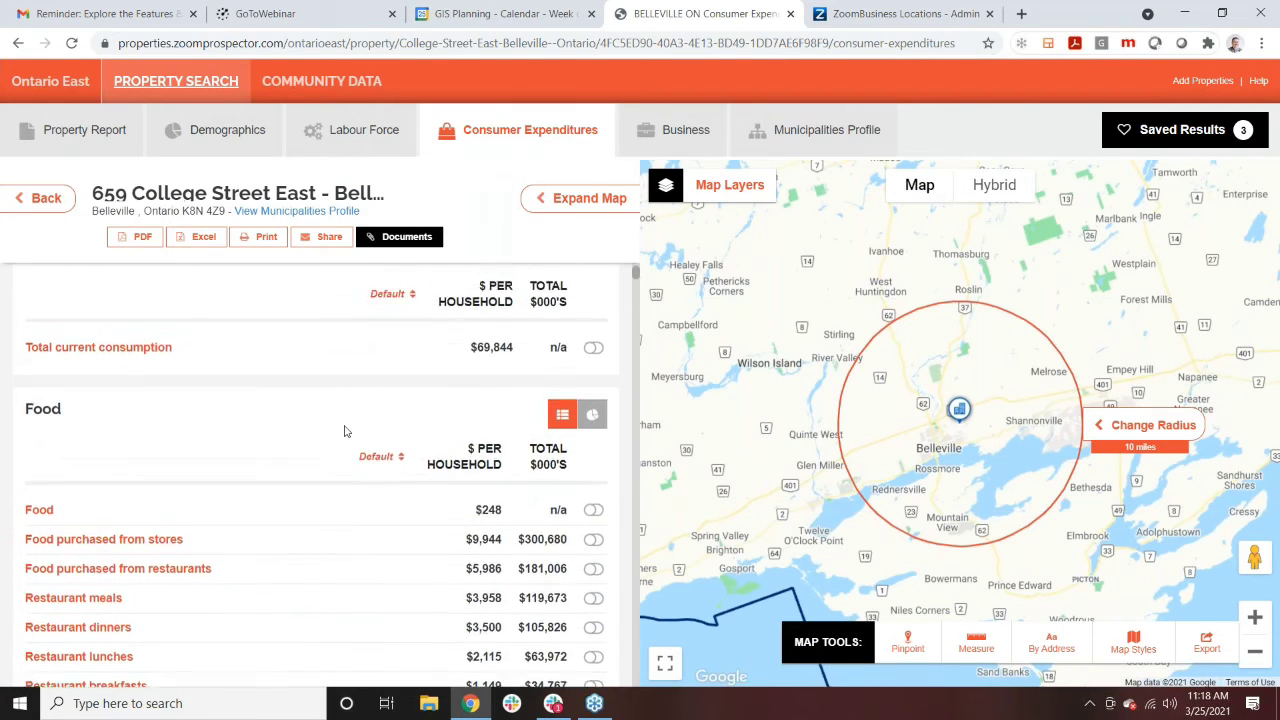
pyautogui.scroll(2, 344, 431)
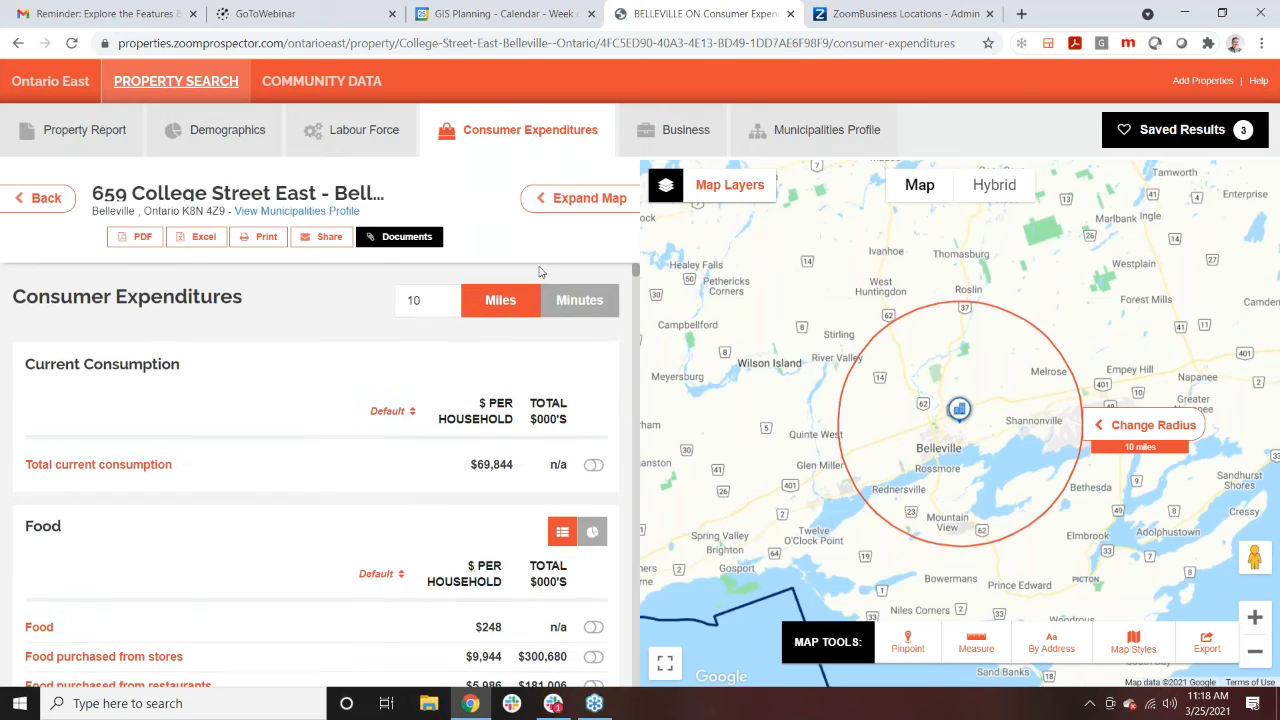
# Step: Open the property's Business report and set its radius to 10 miles
pyautogui.click(676, 131)
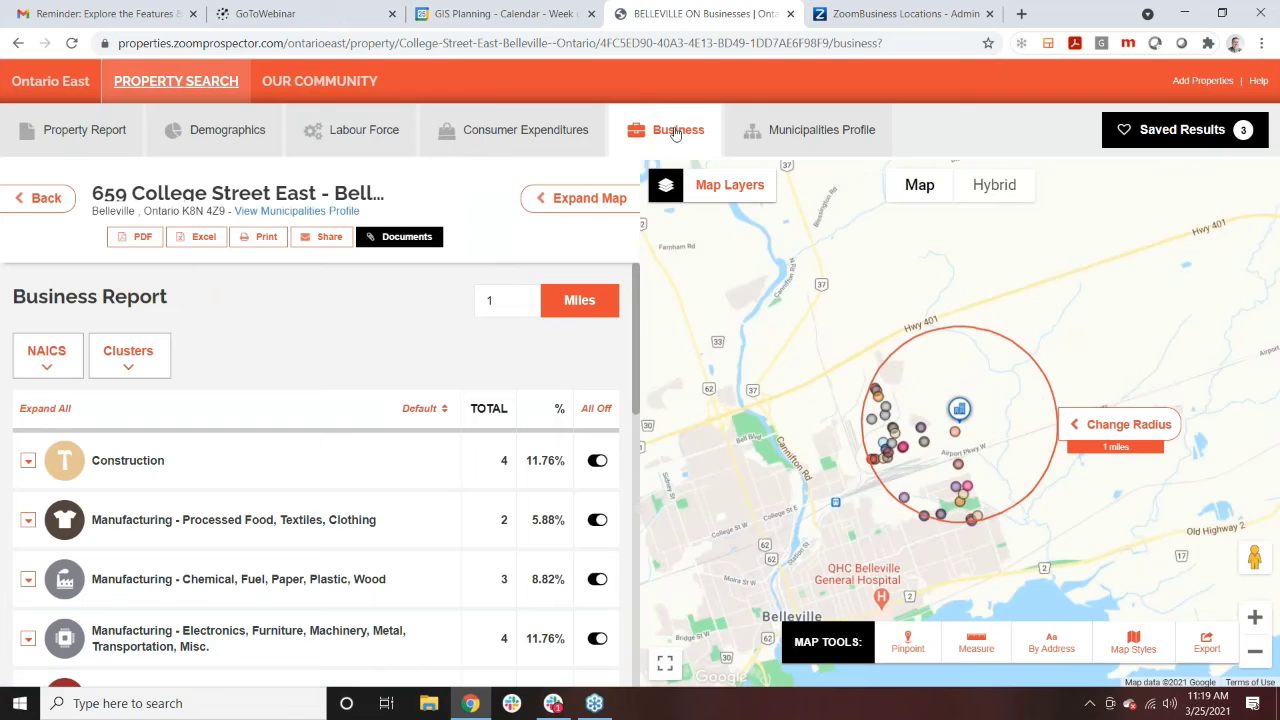
pyautogui.doubleClick(513, 309)
pyautogui.write('10')
pyautogui.press('Return')
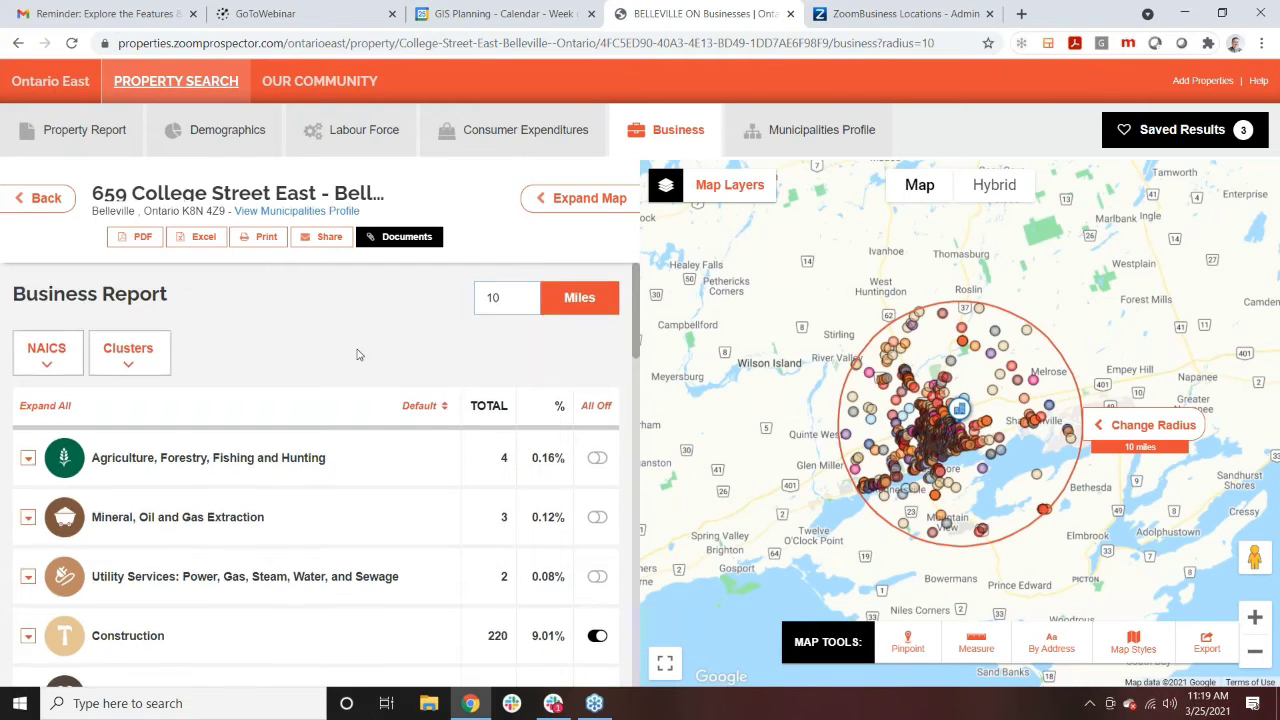
pyautogui.scroll(-2, 357, 354)
pyautogui.scroll(2, 448, 408)
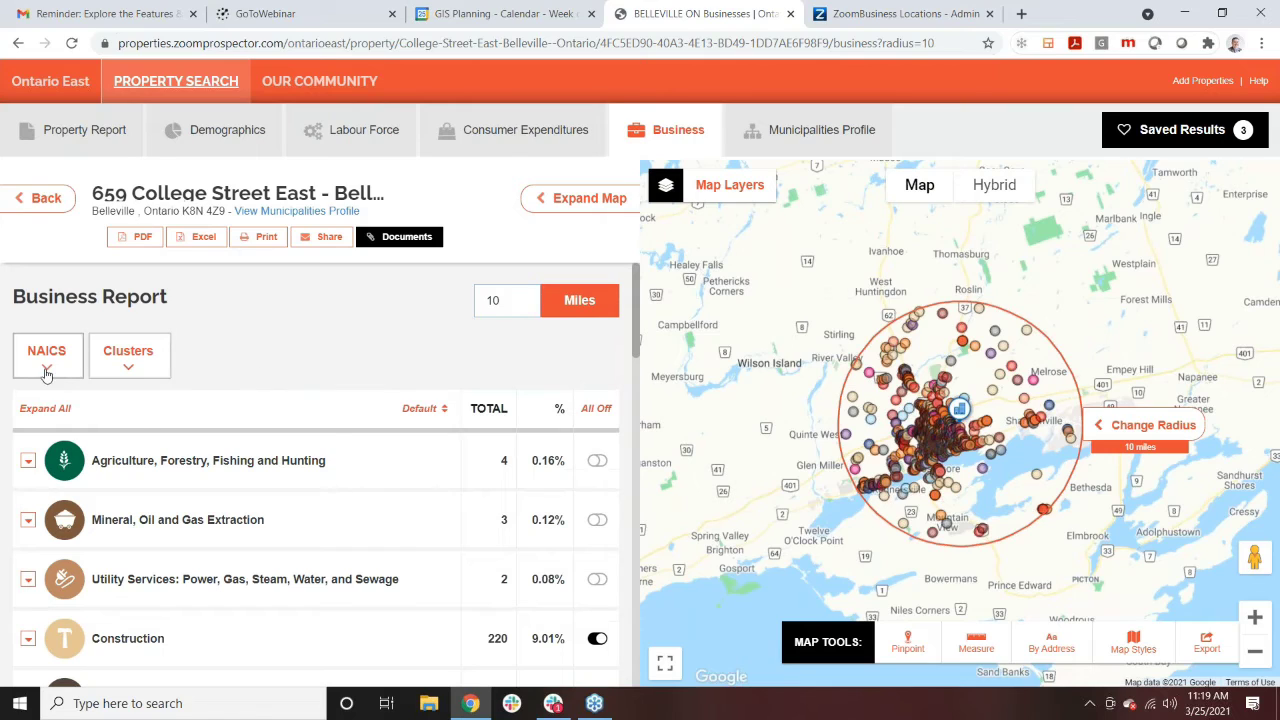
# Step: Check the six-digit NAICS filter and look through the industry list of the Clusters filter without selecting any cluster
pyautogui.click(42, 370)
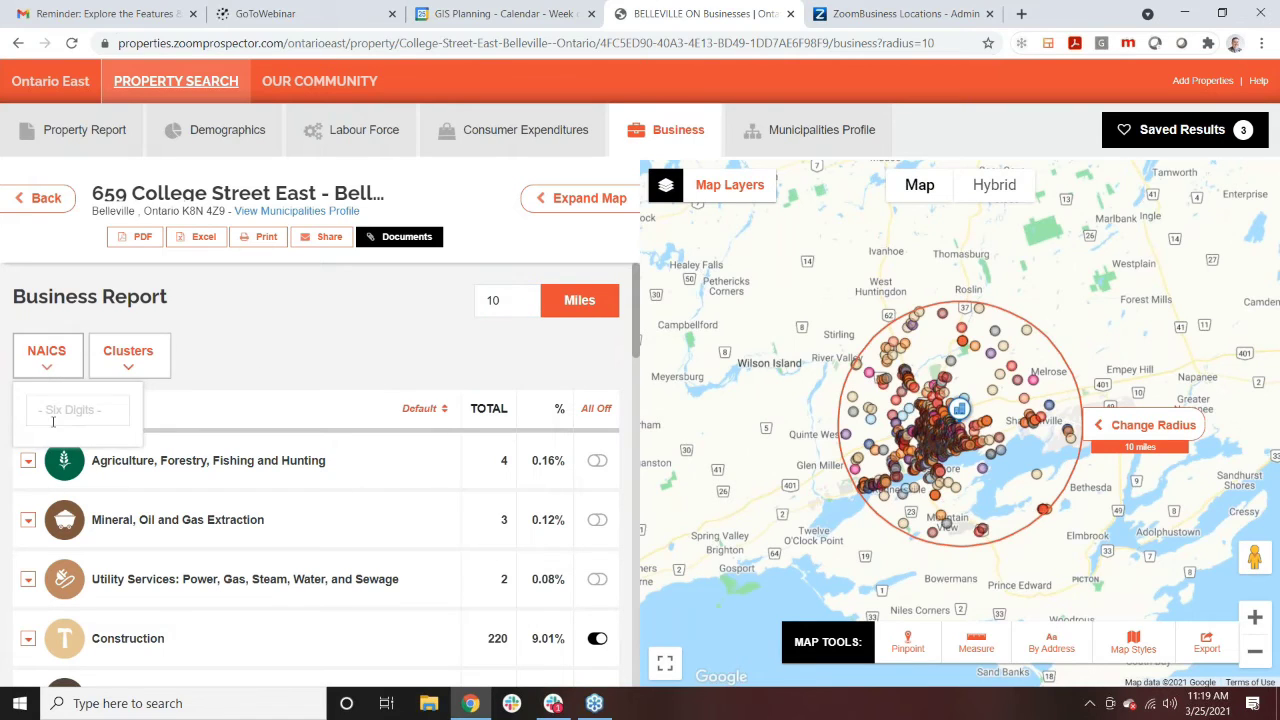
pyautogui.click(124, 356)
pyautogui.scroll(-1, 195, 437)
pyautogui.scroll(-4, 197, 477)
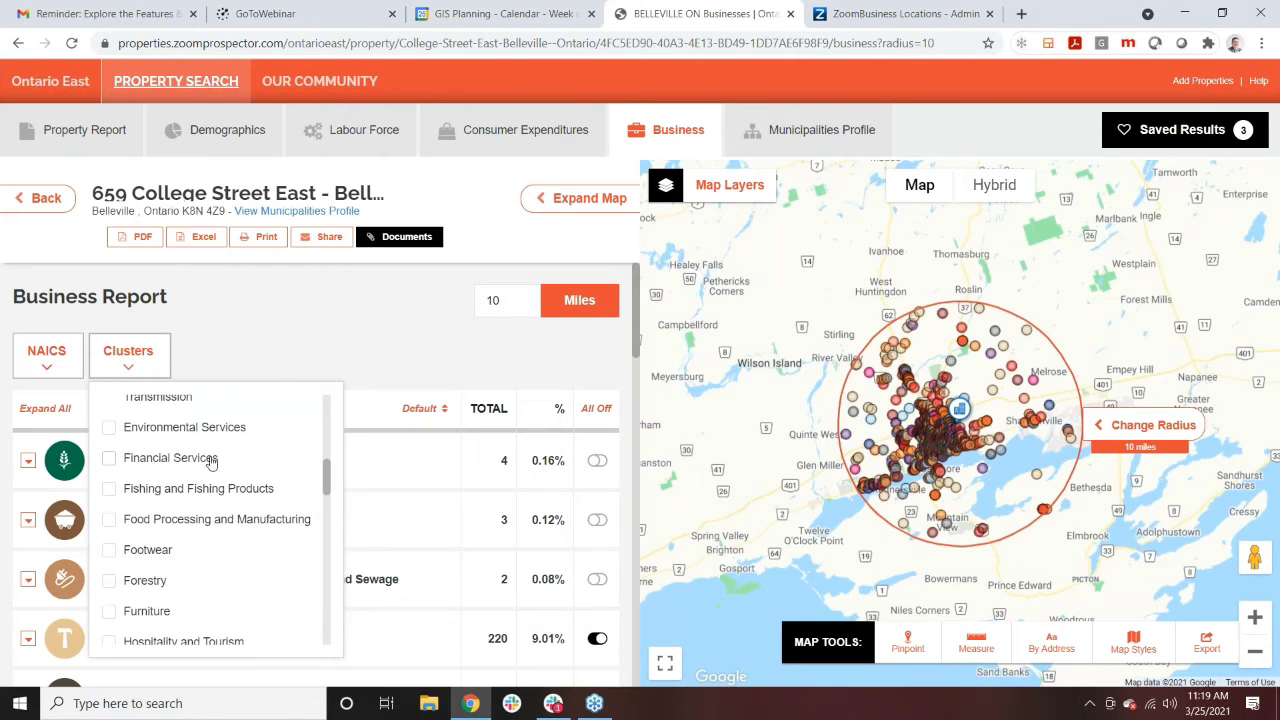
pyautogui.scroll(-5, 209, 470)
pyautogui.scroll(-5, 210, 488)
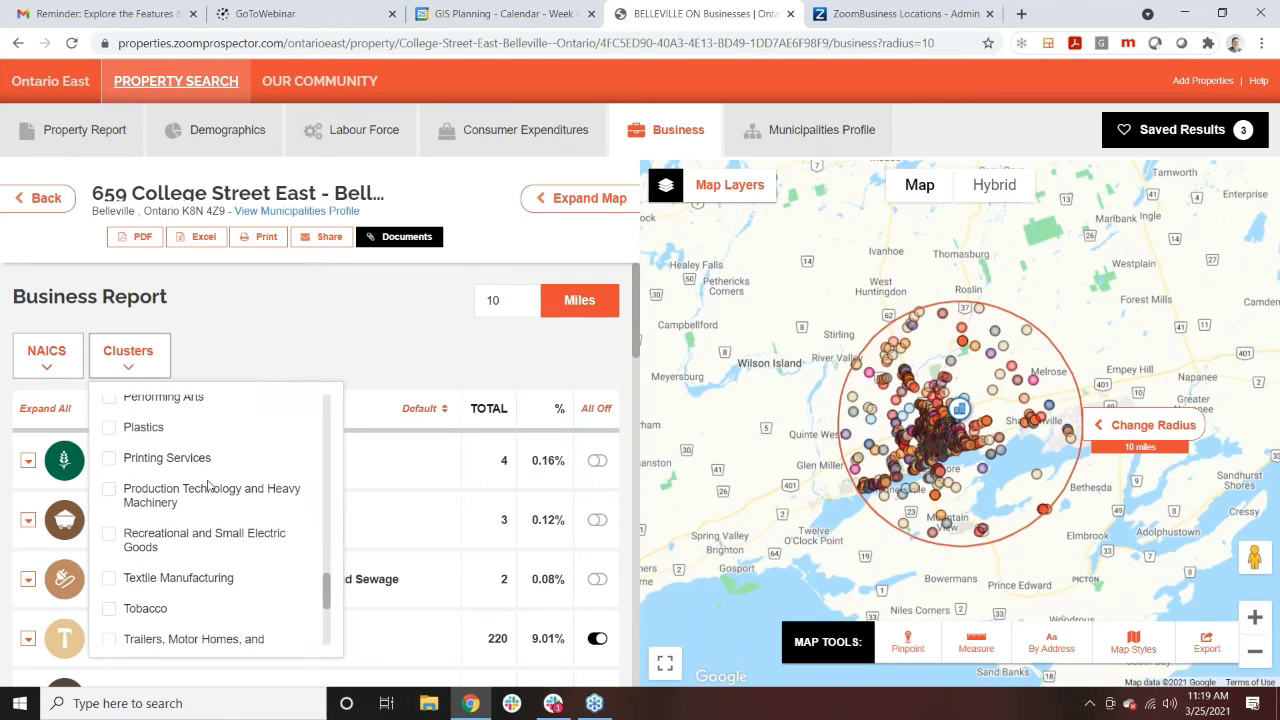
pyautogui.scroll(5, 212, 460)
pyautogui.scroll(5, 212, 447)
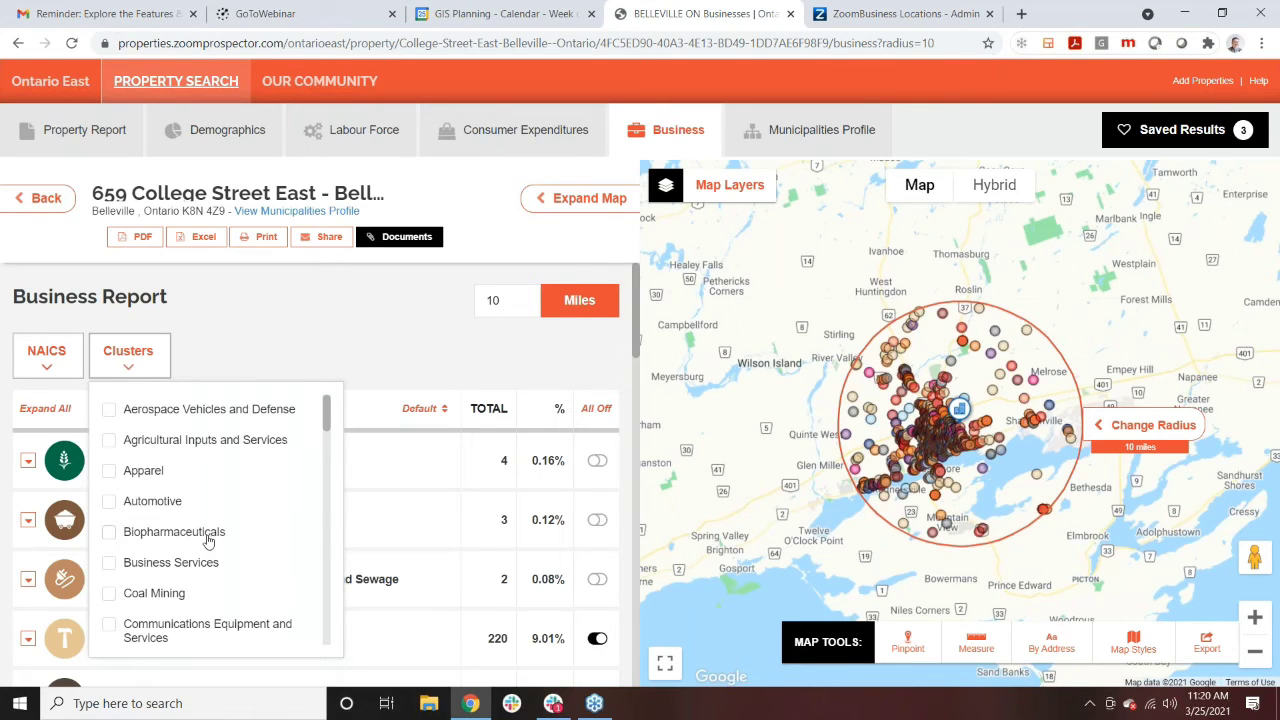
pyautogui.click(325, 349)
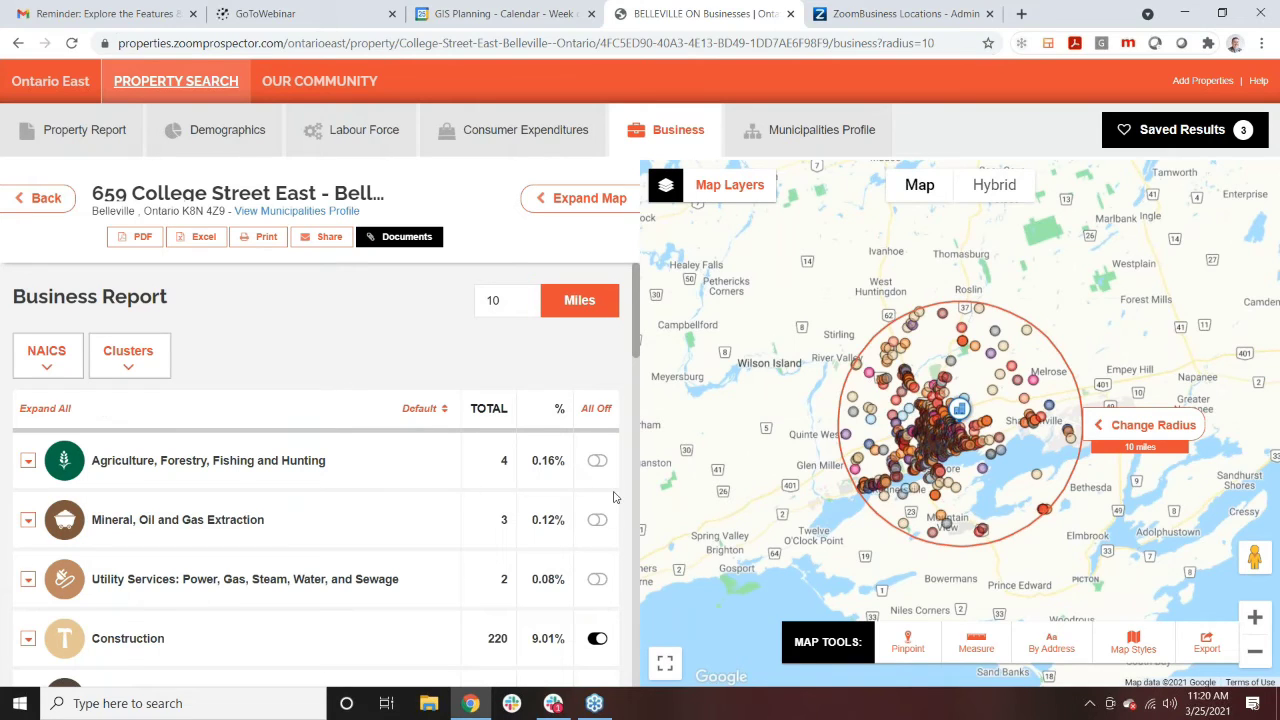
# Step: Turn off all industries on the map and show only the three manufacturing categories in the Business report
pyautogui.click(596, 408)
pyautogui.scroll(-1, 440, 410)
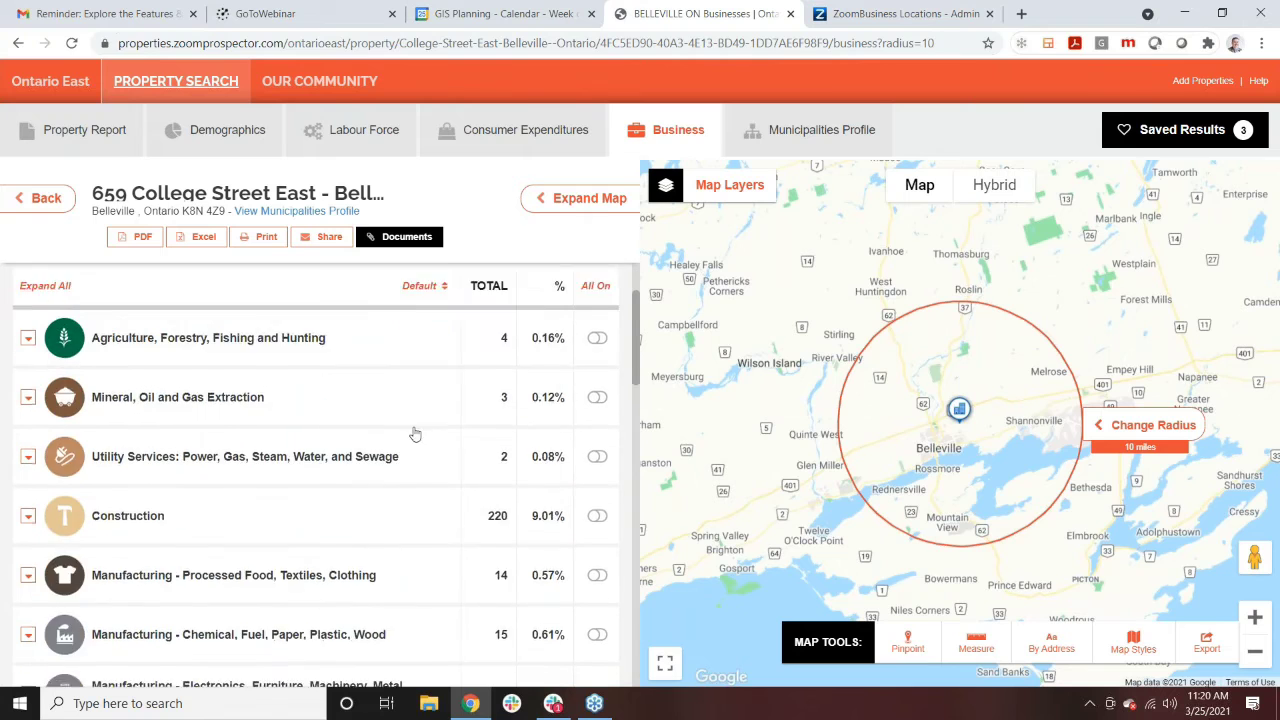
pyautogui.scroll(-1, 415, 433)
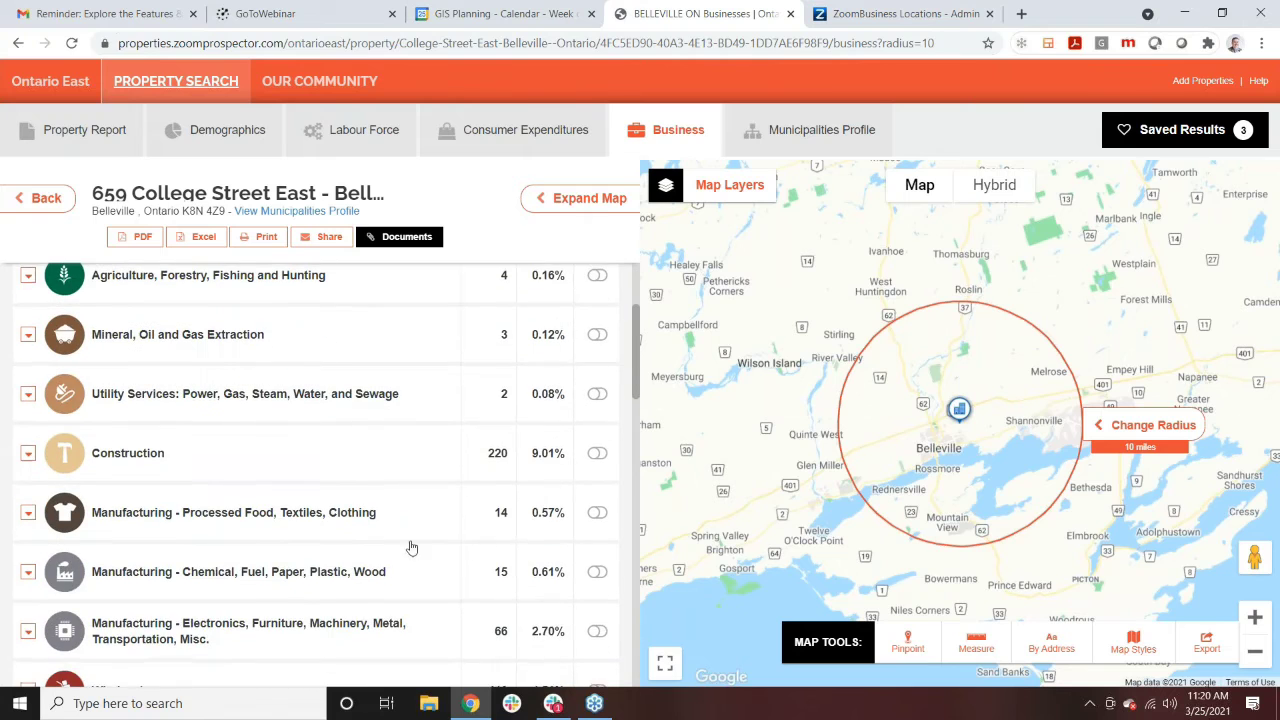
pyautogui.click(596, 516)
pyautogui.click(596, 575)
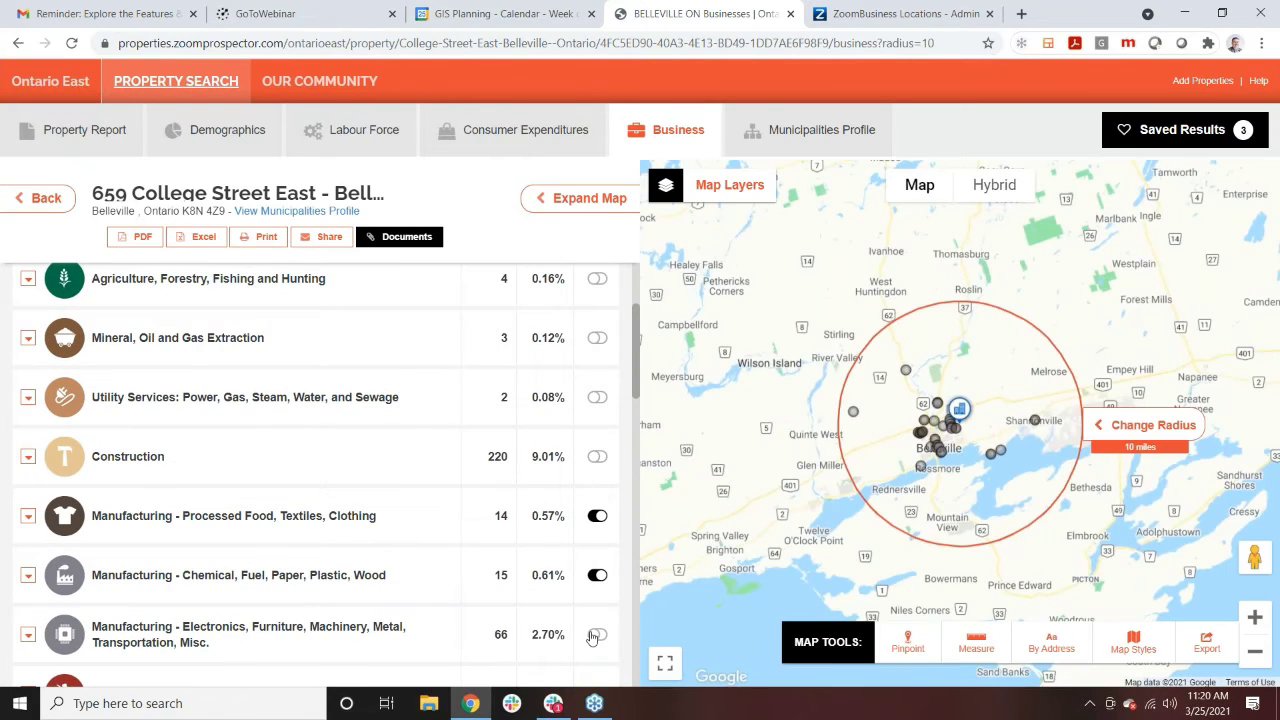
pyautogui.click(593, 636)
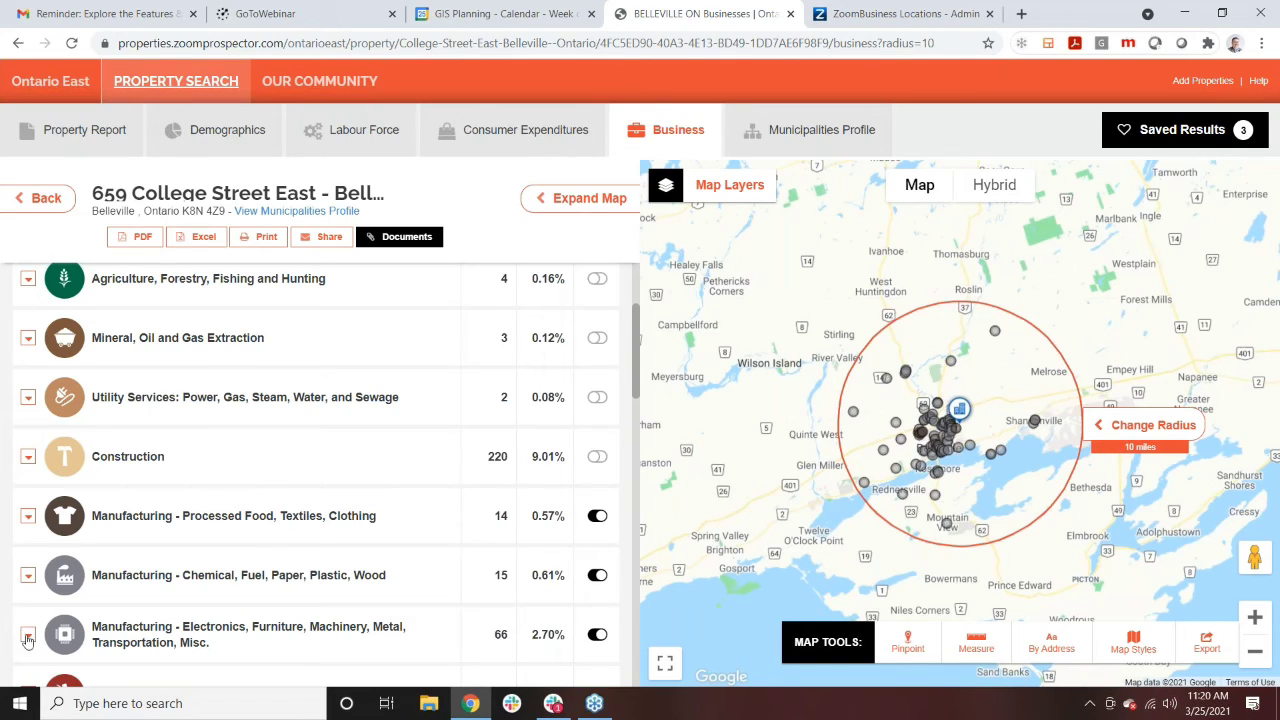
# Step: Expand the Manufacturing - Electronics, Furniture, Machinery, Metal, Transportation, Misc. category and open the list of businesses under Machine Shops
pyautogui.scroll(-1, 246, 571)
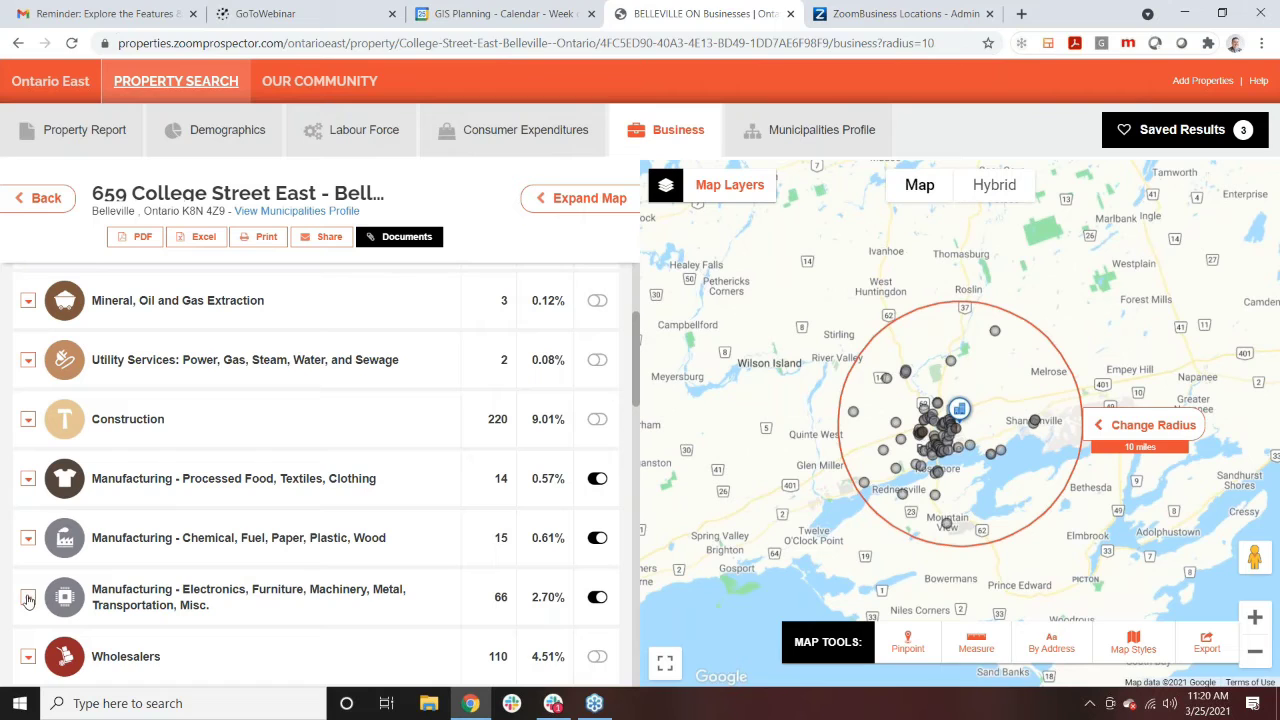
pyautogui.click(28, 598)
pyautogui.scroll(-2, 283, 515)
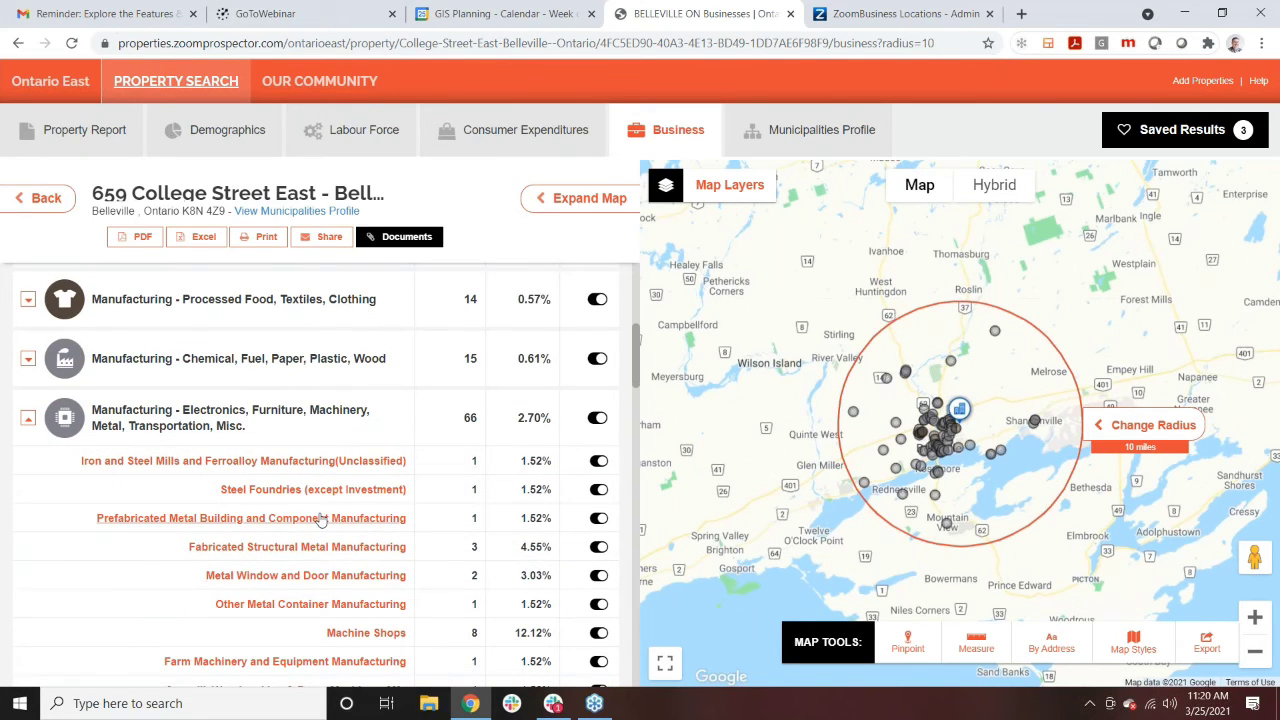
pyautogui.scroll(-1, 380, 640)
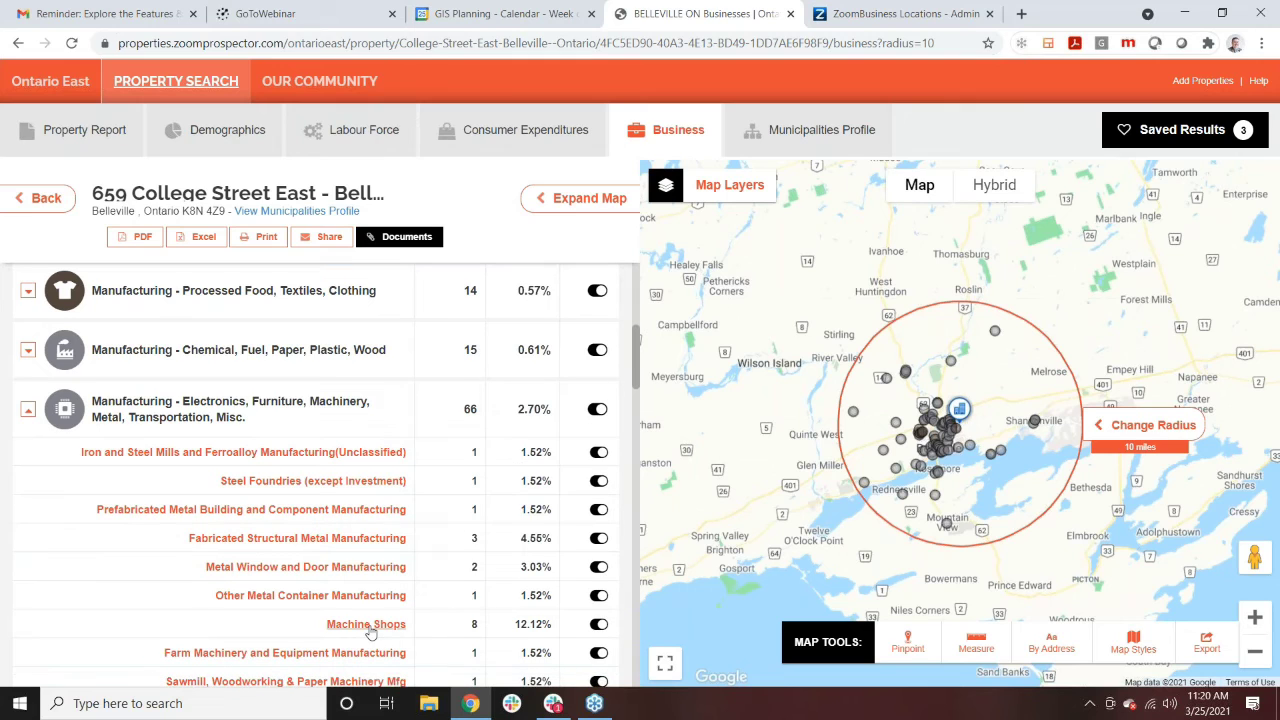
pyautogui.click(367, 627)
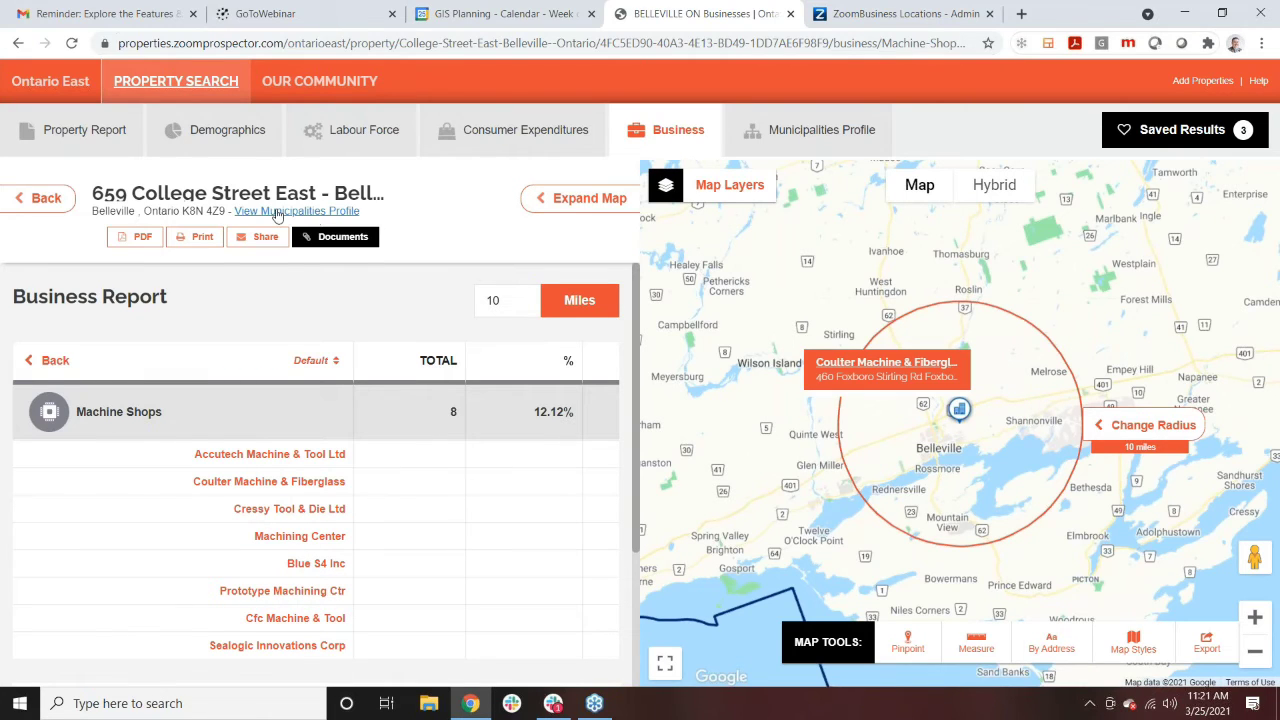
# Step: Open the Belleville municipality profile and examine its infographics on population, age, educational attainment, talent and top industries by jobs
pyautogui.click(813, 138)
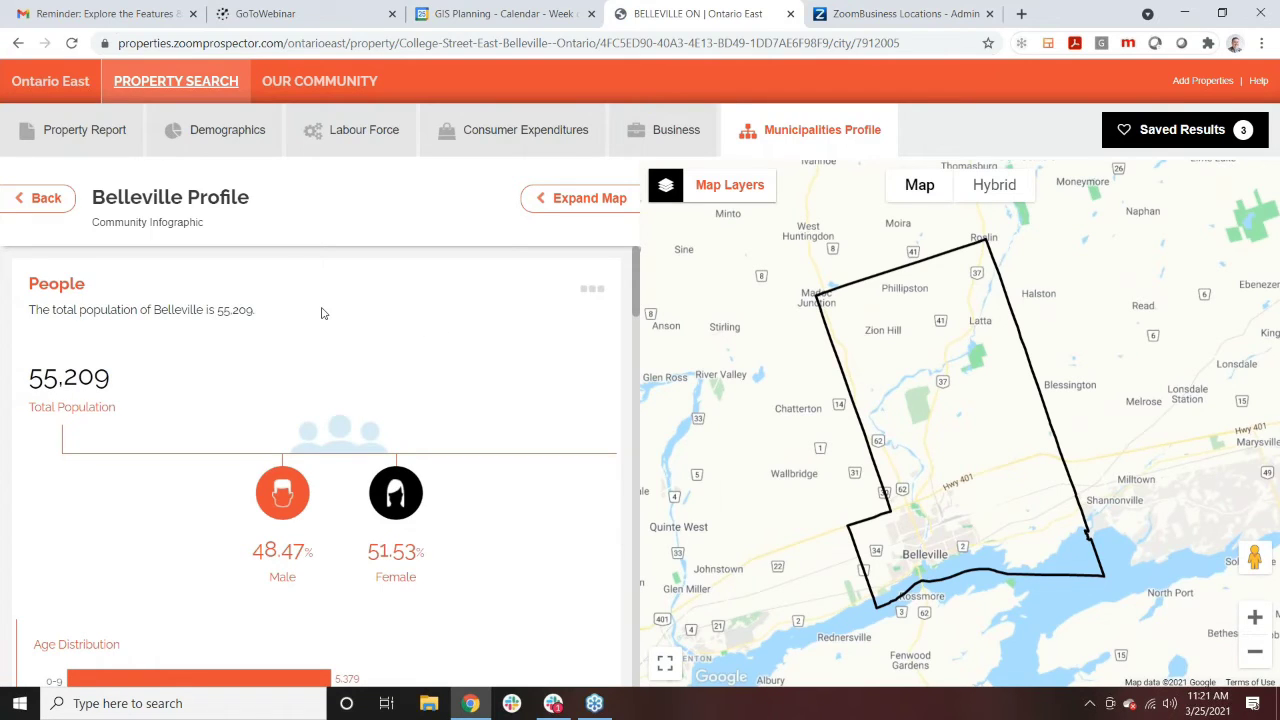
pyautogui.scroll(-1, 332, 330)
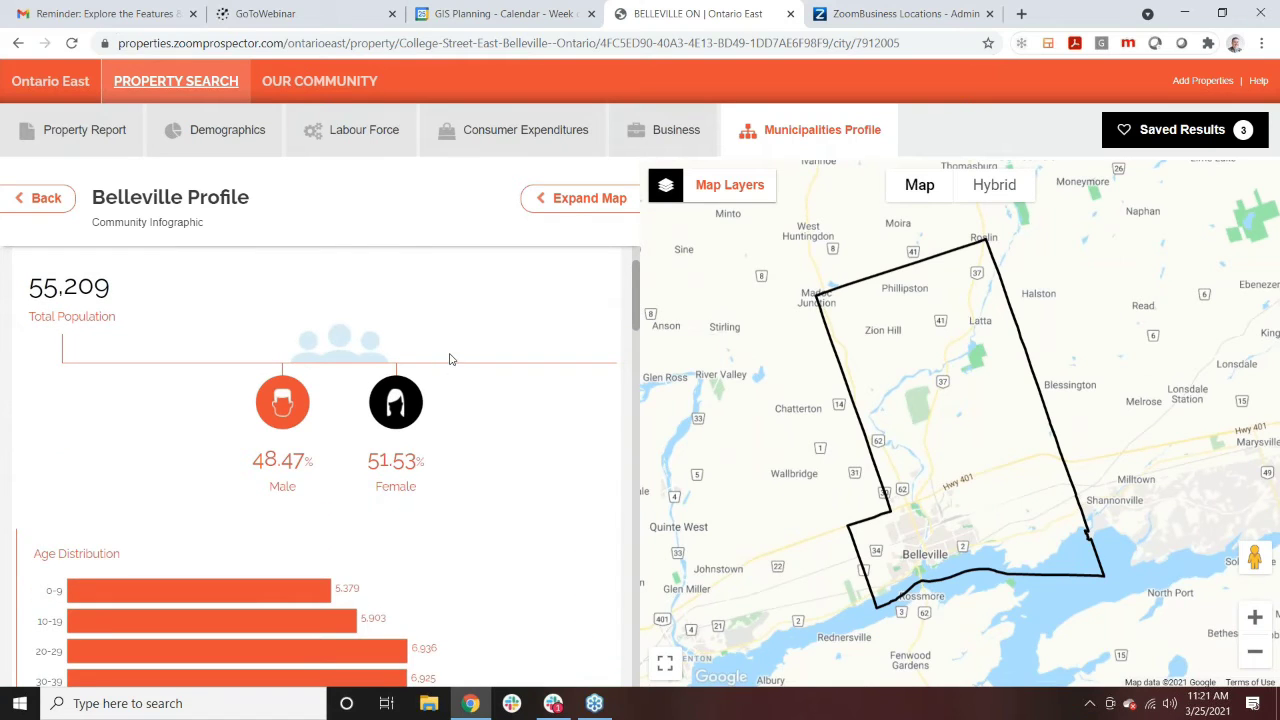
pyautogui.scroll(-3, 452, 368)
pyautogui.scroll(1, 445, 360)
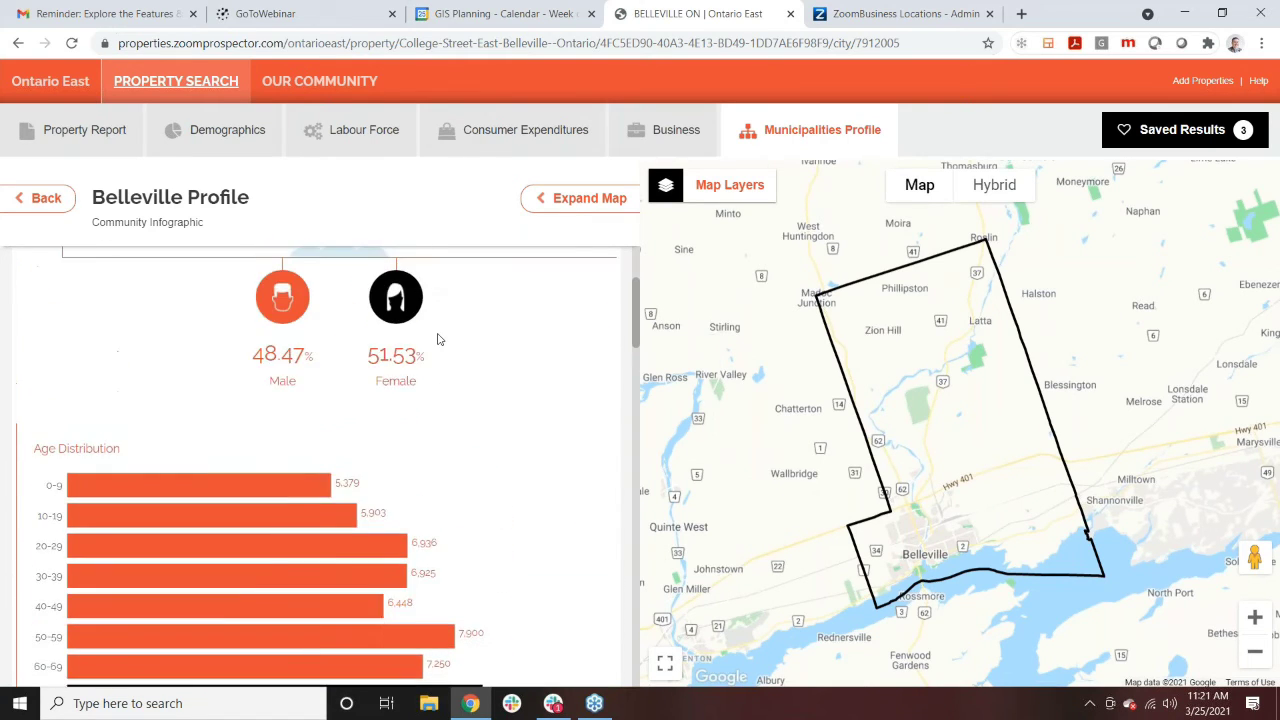
pyautogui.scroll(-7, 440, 385)
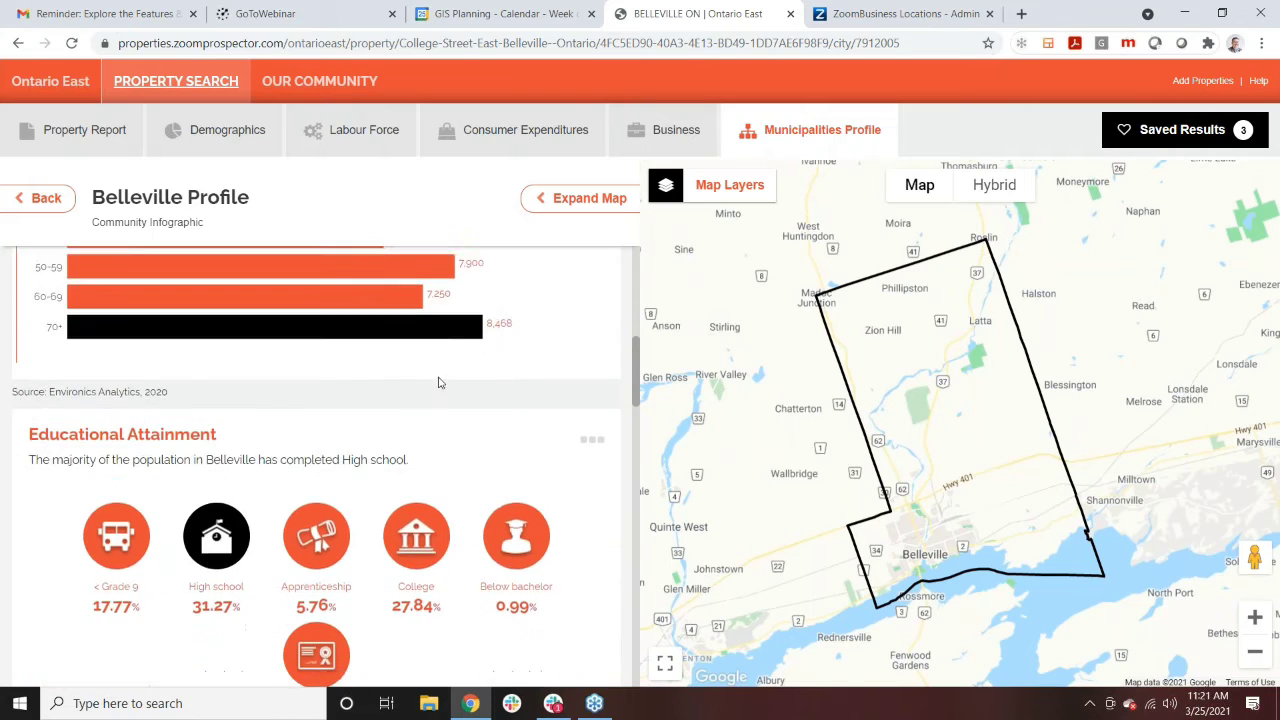
pyautogui.scroll(-6, 440, 395)
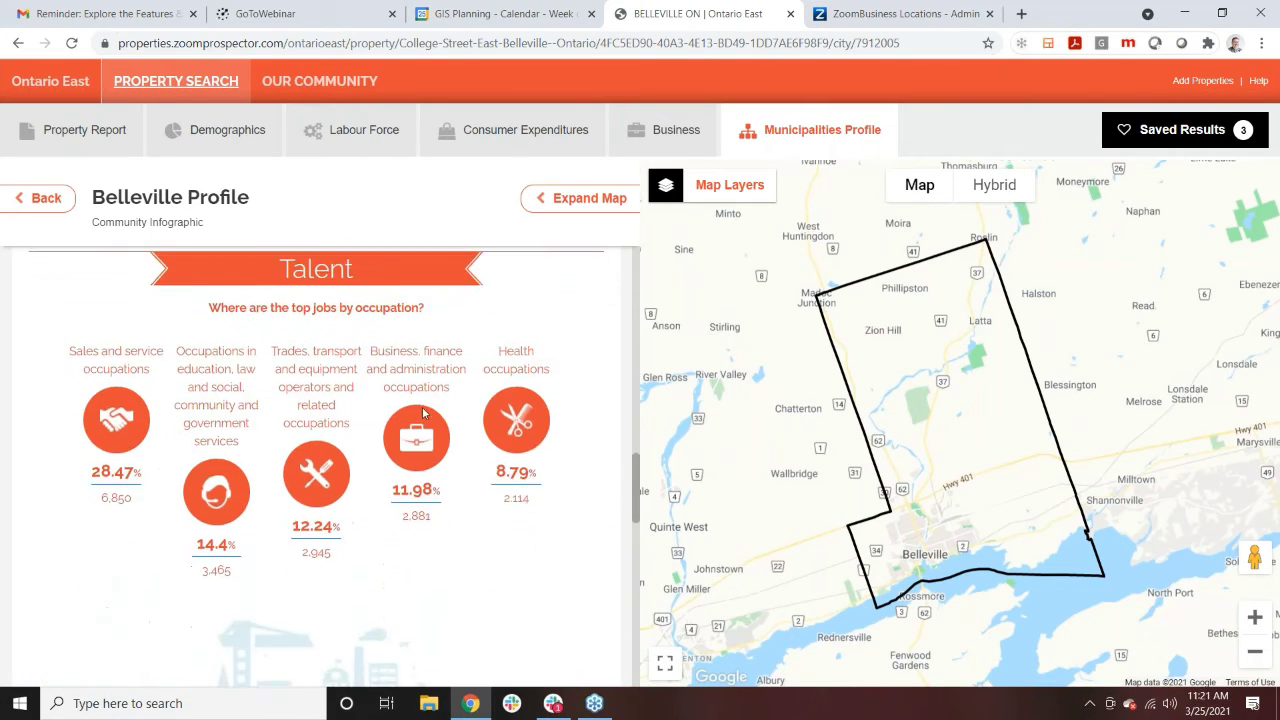
pyautogui.scroll(-3, 420, 406)
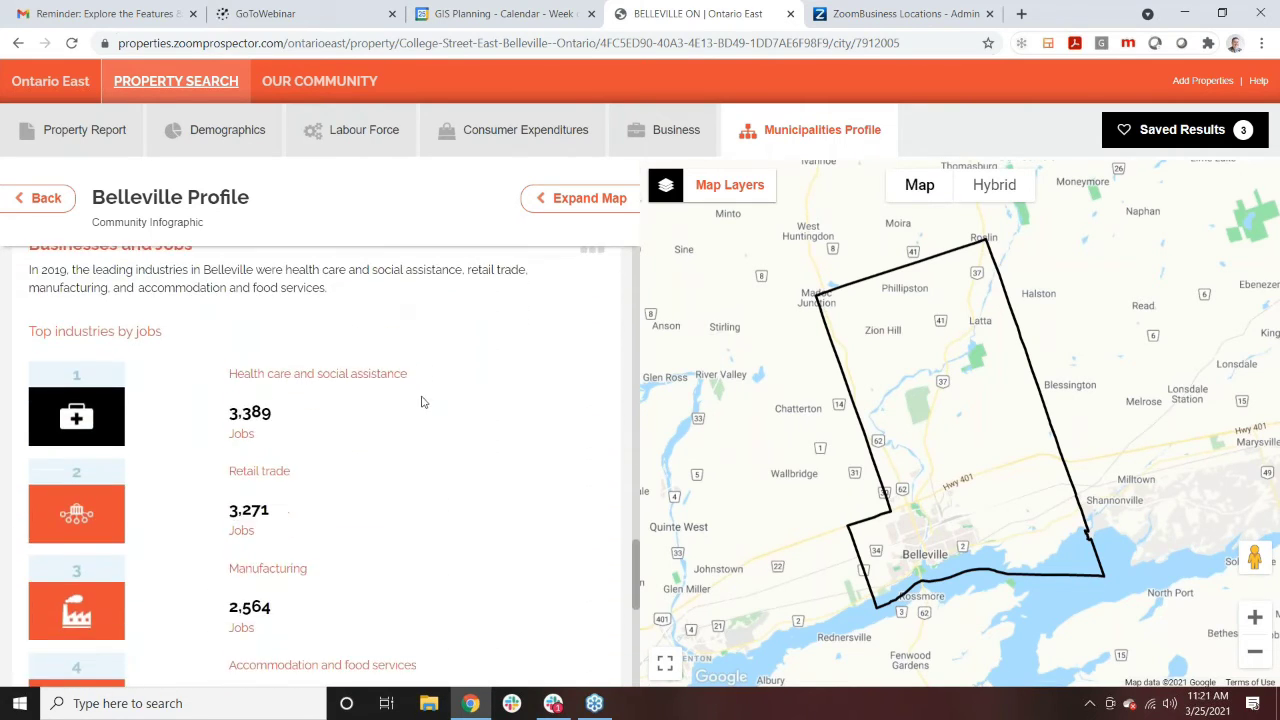
# Step: Look through the rest of the Belleville profile's top industries by jobs and return to the property results
pyautogui.scroll(-5, 424, 411)
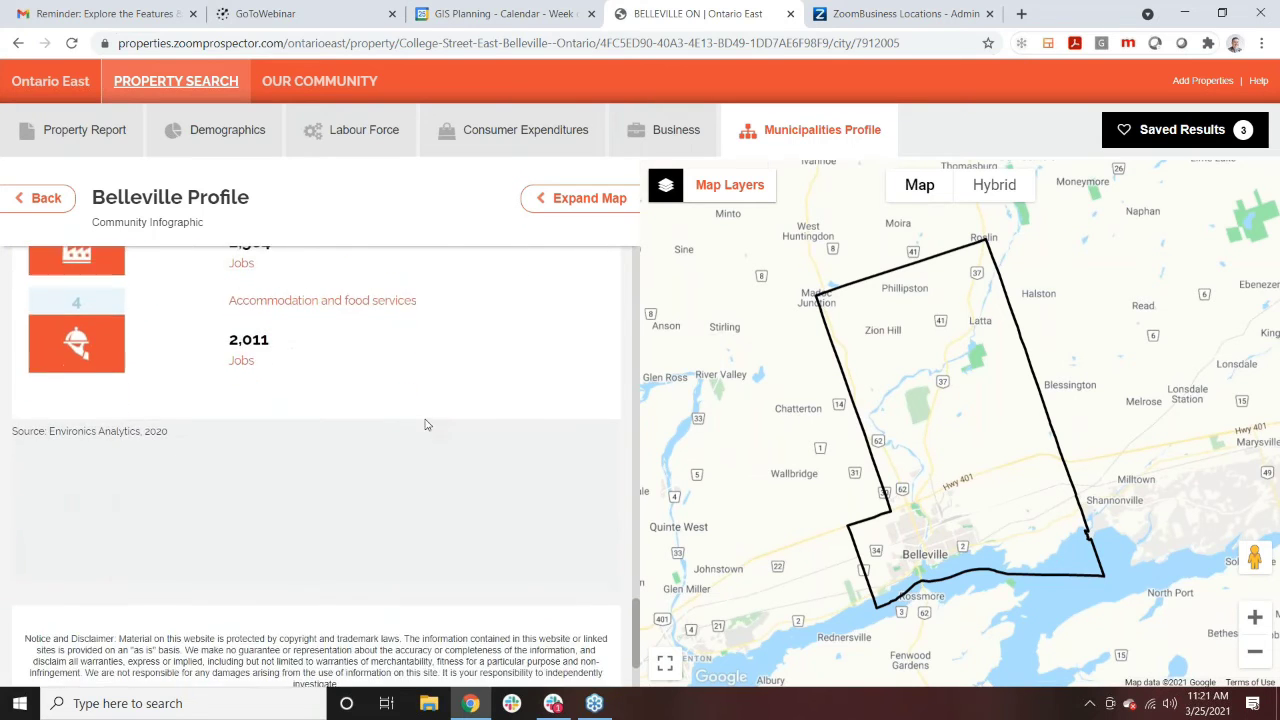
pyautogui.scroll(12, 426, 405)
pyautogui.scroll(10, 440, 410)
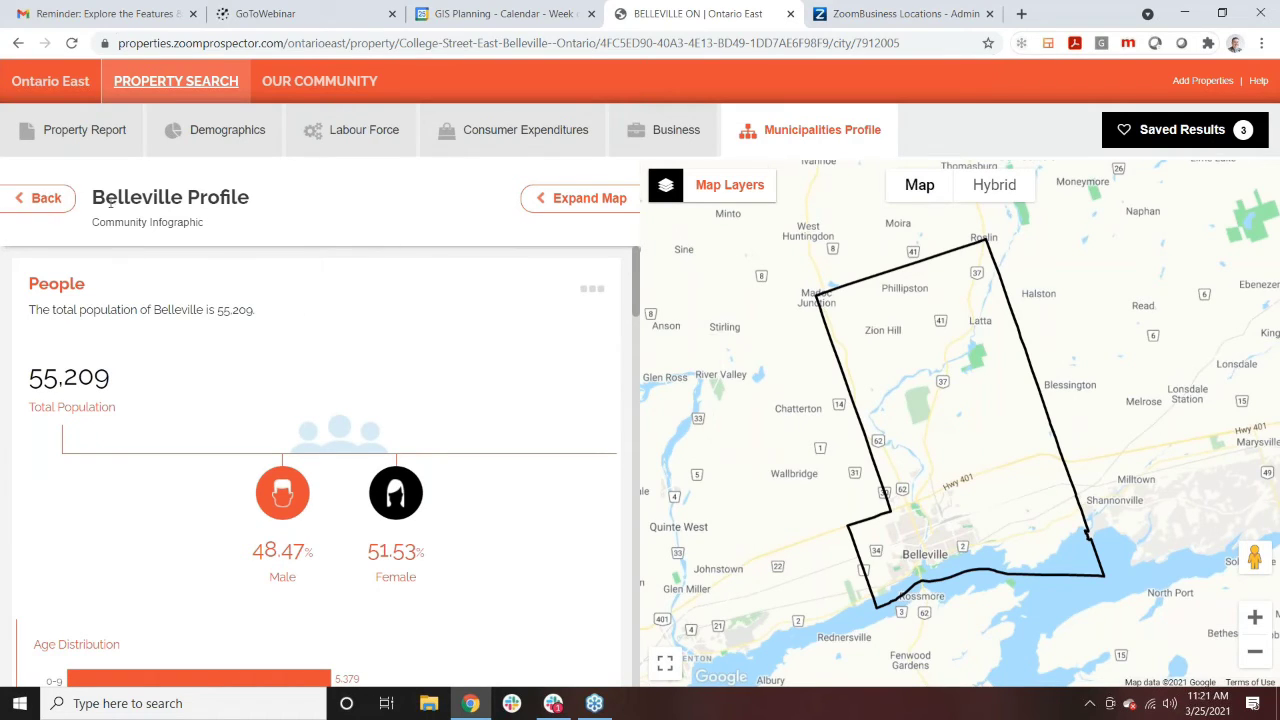
pyautogui.click(45, 200)
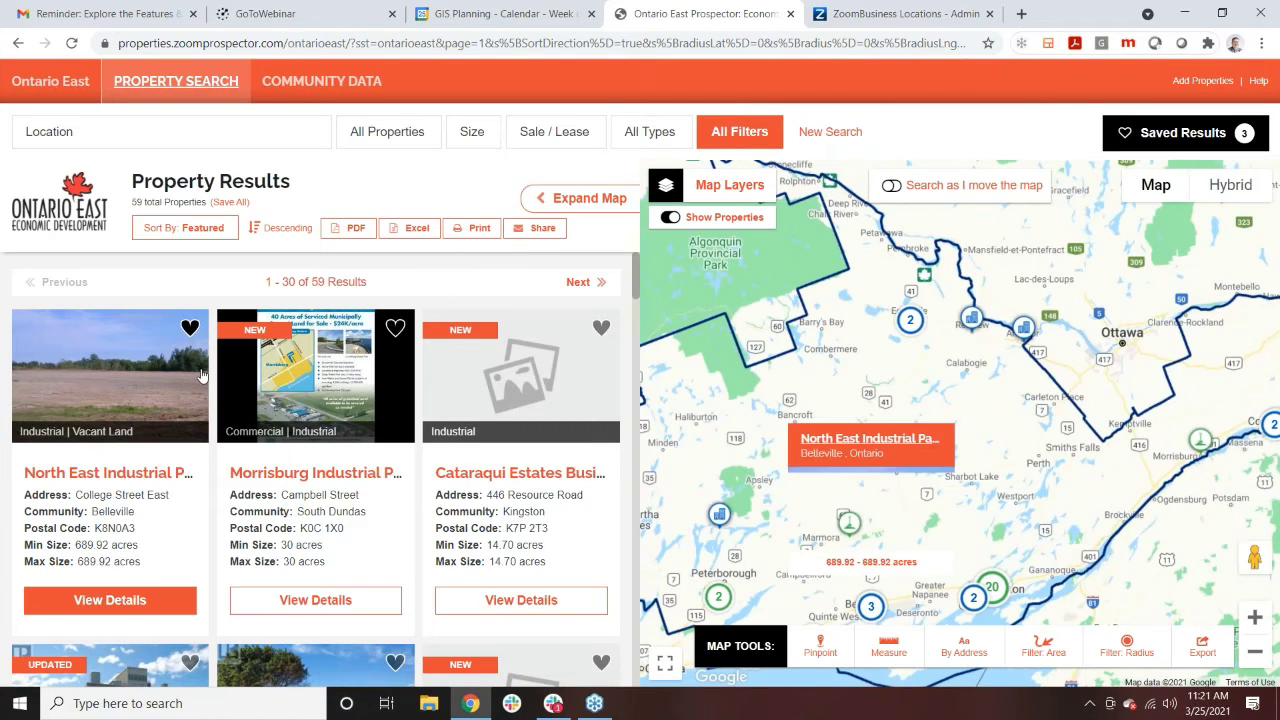
# Step: Open the sharing options for the property results and copy the full share link
pyautogui.click(538, 230)
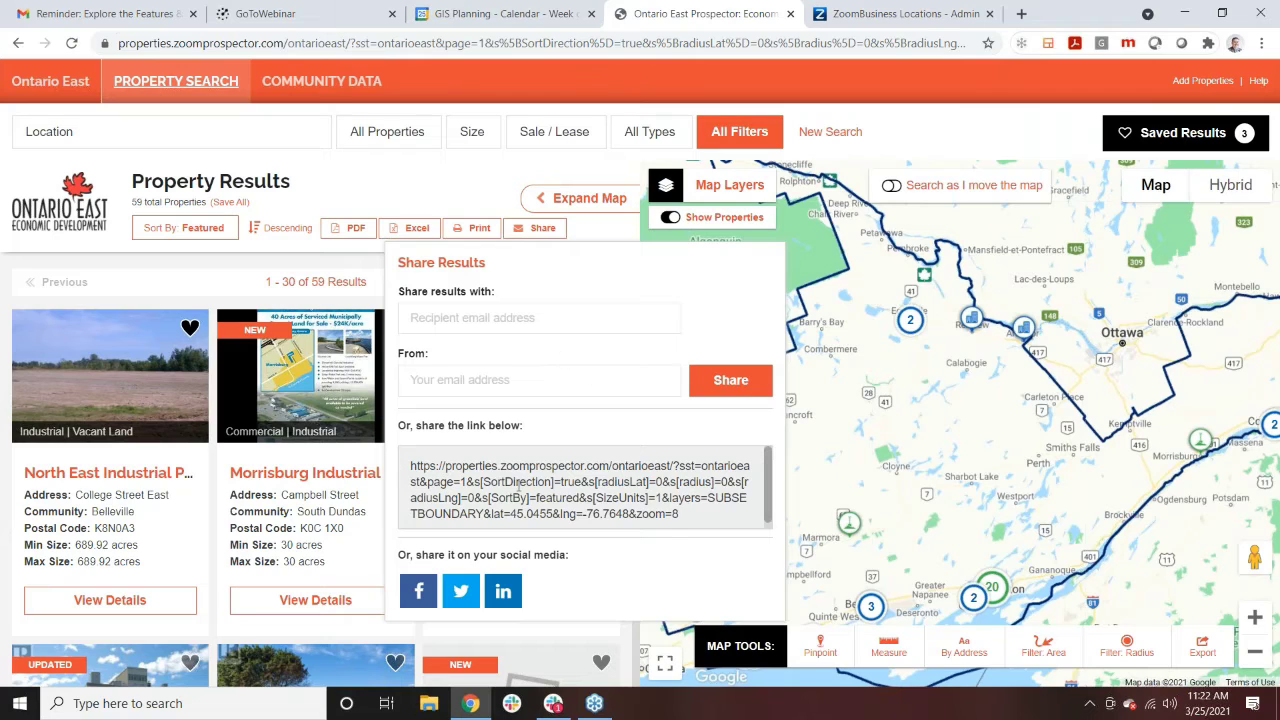
pyautogui.scroll(-1, 700, 515)
pyautogui.moveTo(697, 515); pyautogui.dragTo(410, 448)
pyautogui.hotkey('ctrl', 'c')
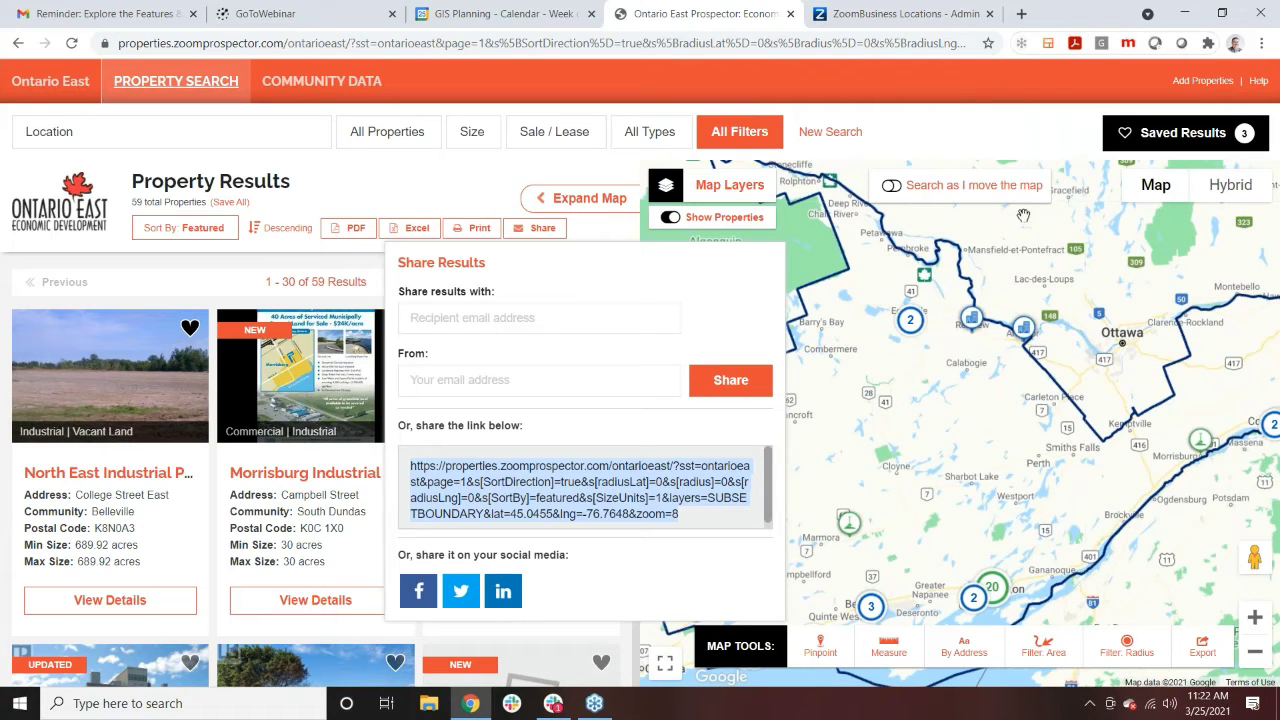
# Step: Load the copied share link in a new browser tab
pyautogui.click(1022, 14)
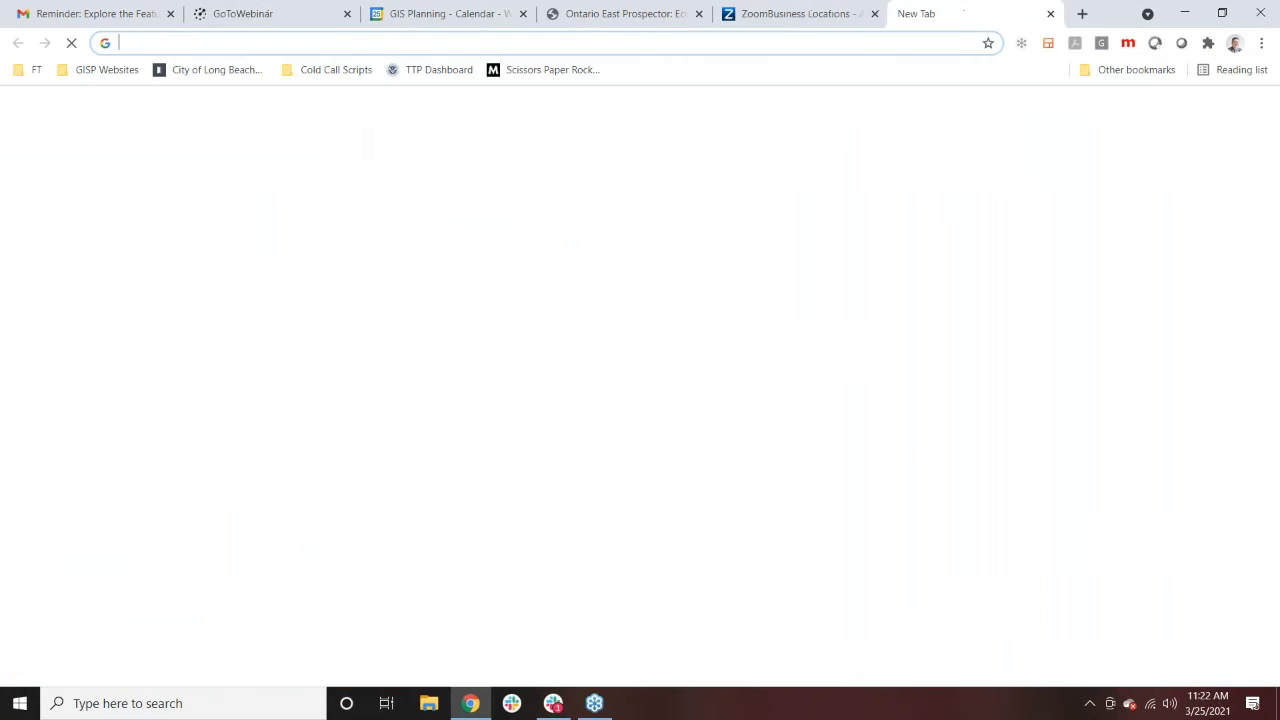
pyautogui.click(478, 41)
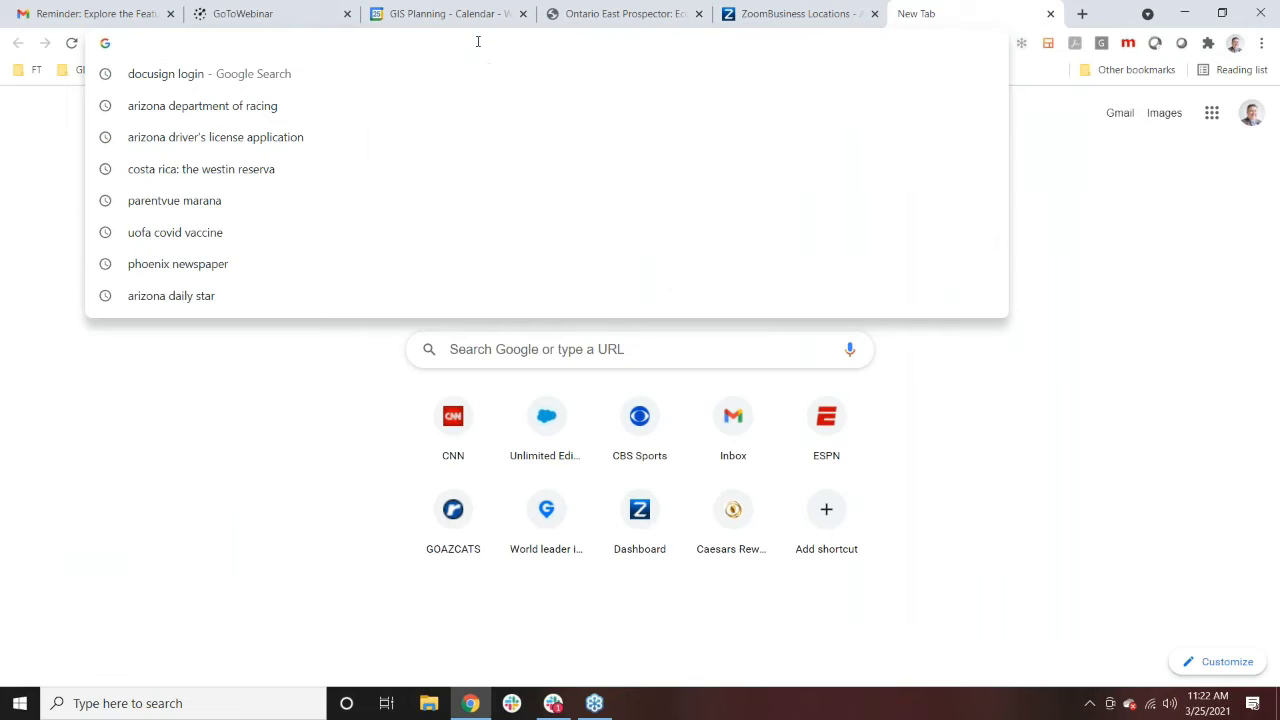
pyautogui.hotkey('ctrl', 'v')
pyautogui.press('Return')
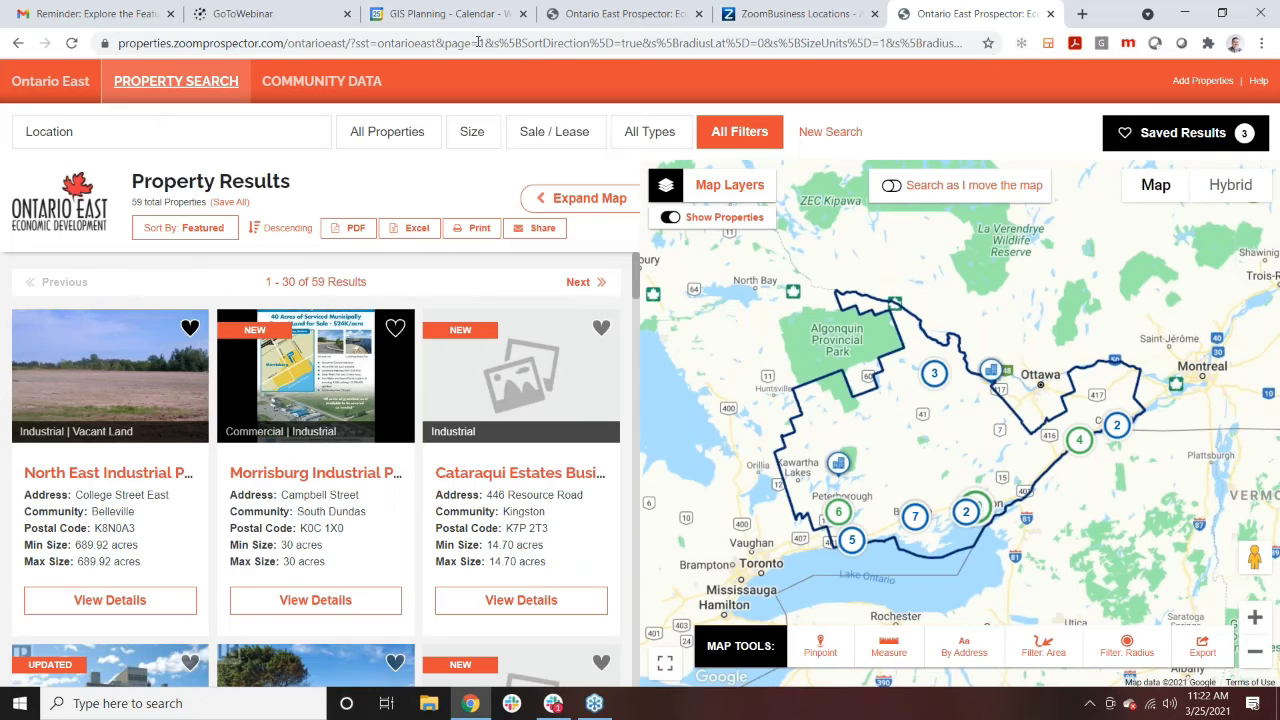
# Step: Return to the original property results page and dismiss the Share Results window
pyautogui.click(620, 14)
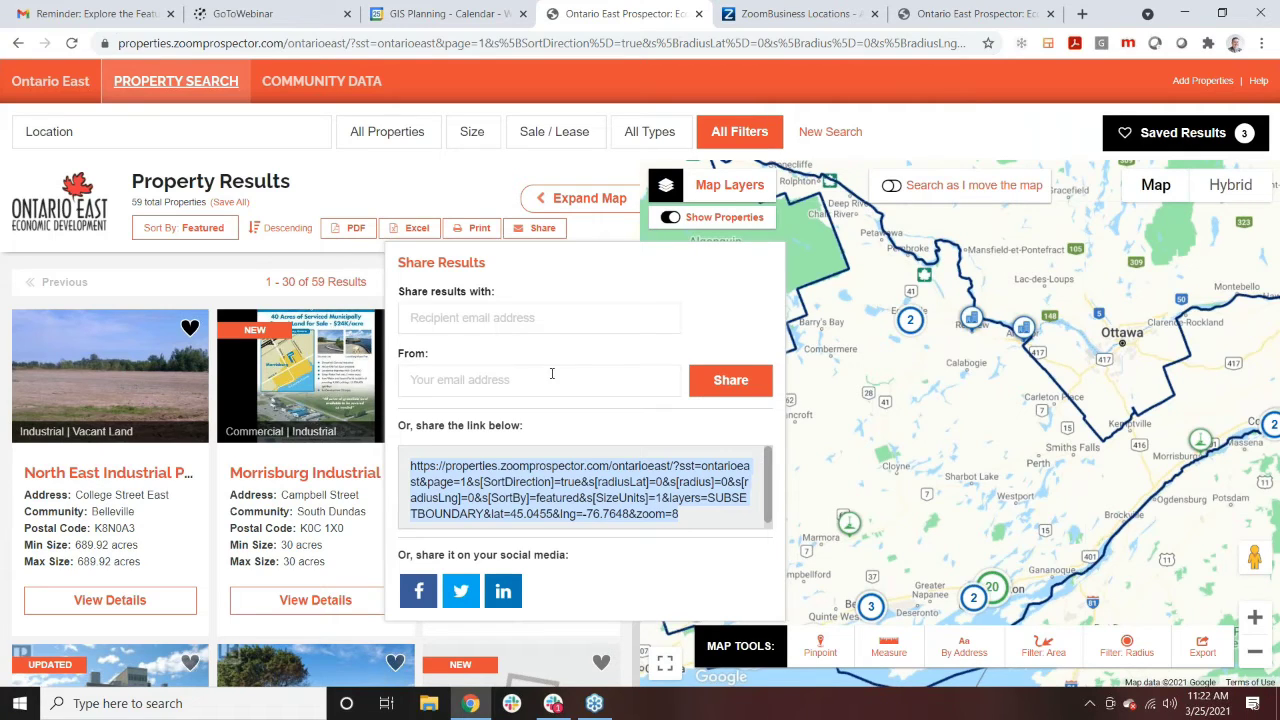
pyautogui.scroll(-1, 580, 485)
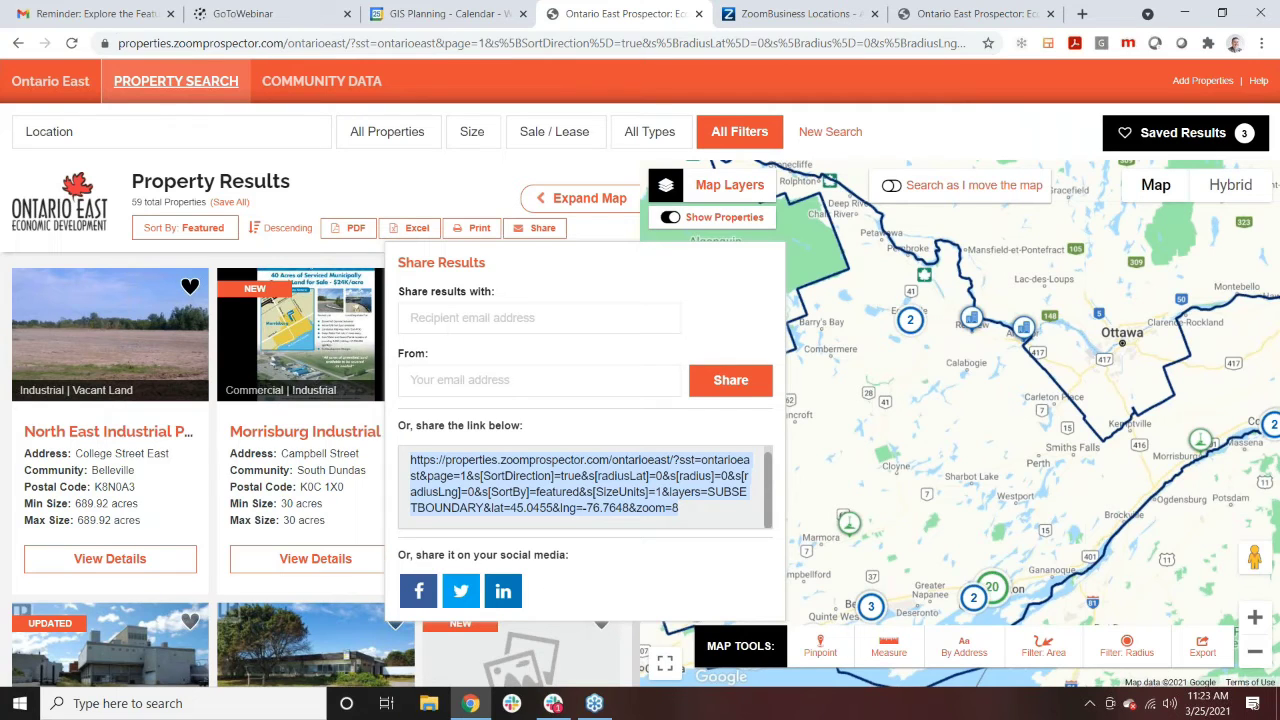
pyautogui.click(463, 193)
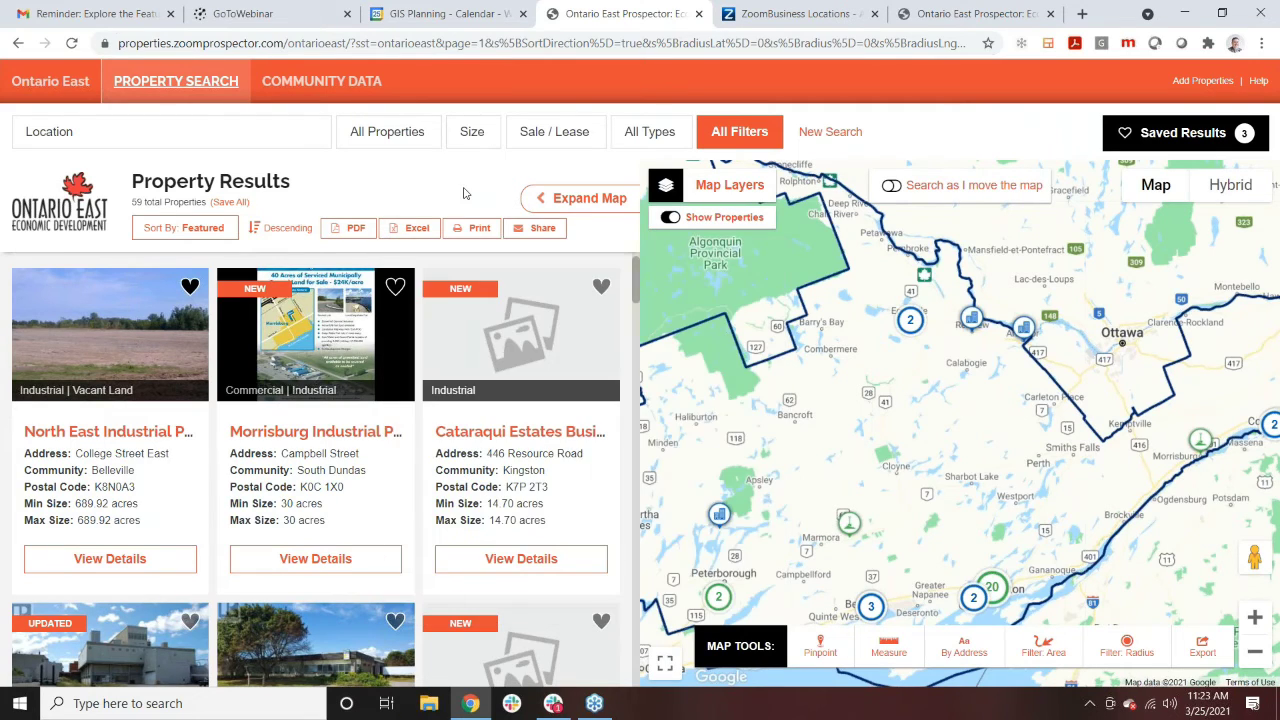
# Step: Turn on the Railroads transportation layer on the property results map
pyautogui.click(725, 187)
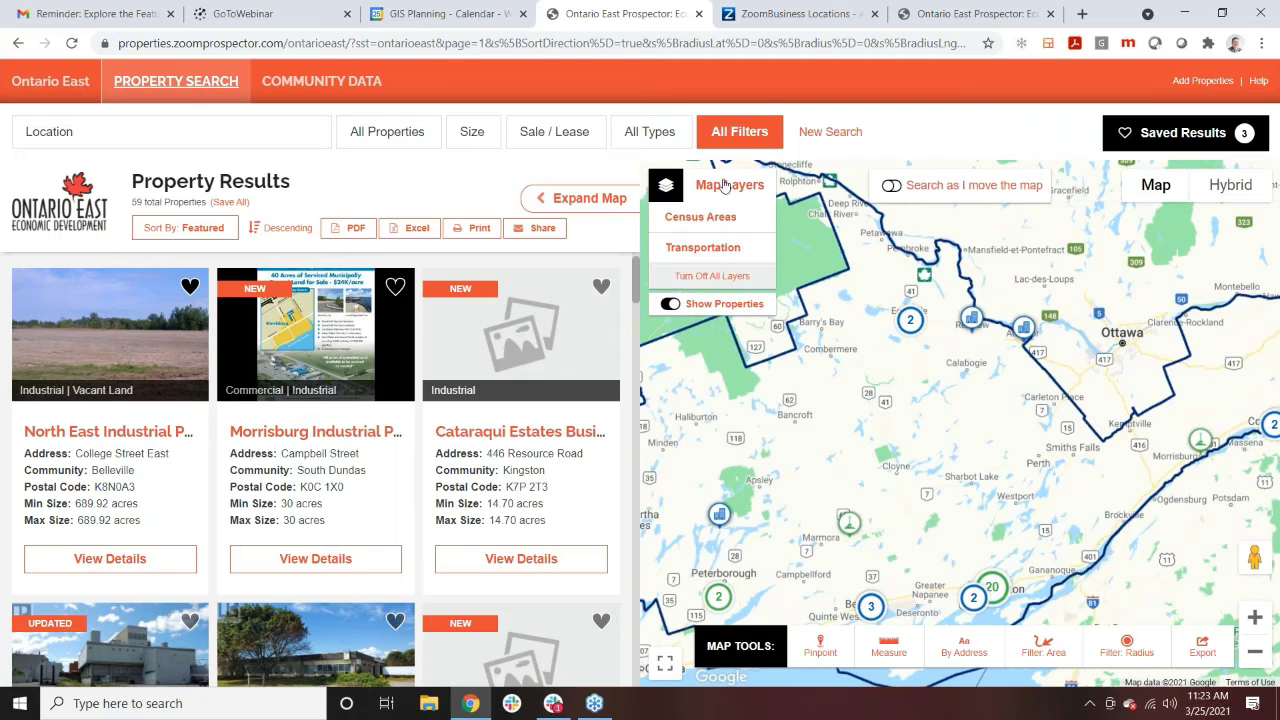
pyautogui.click(704, 248)
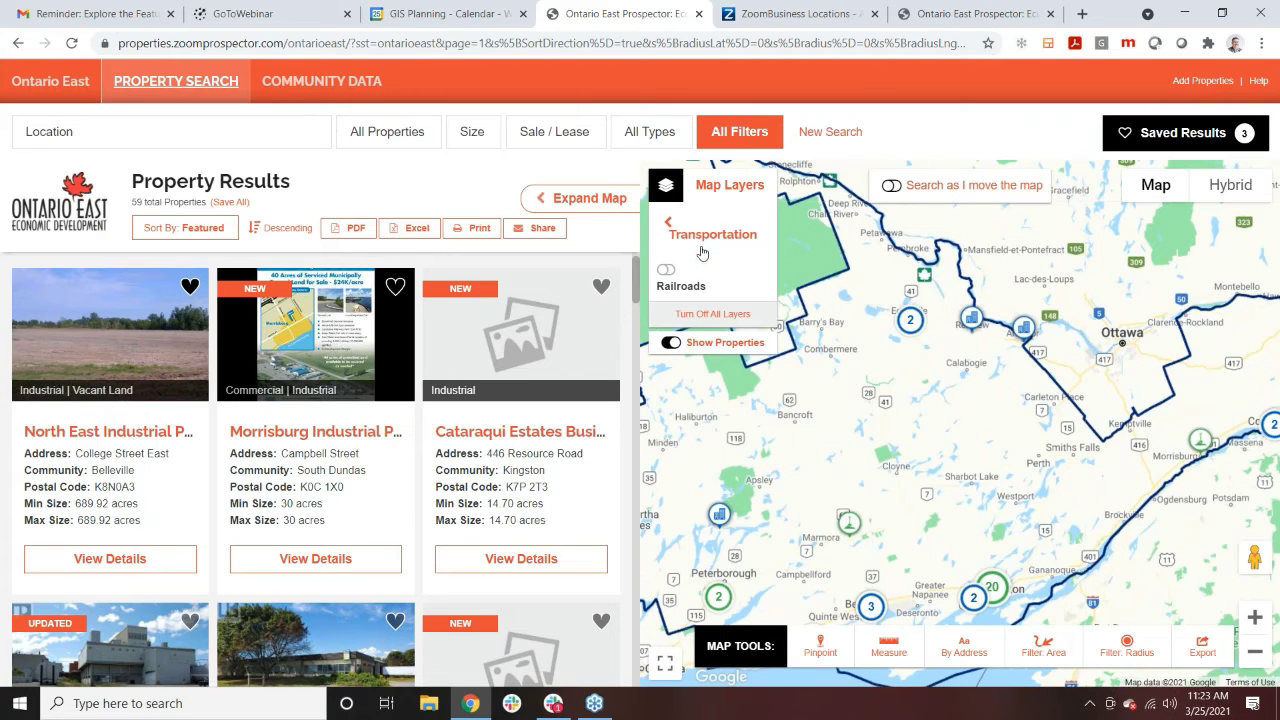
pyautogui.click(664, 272)
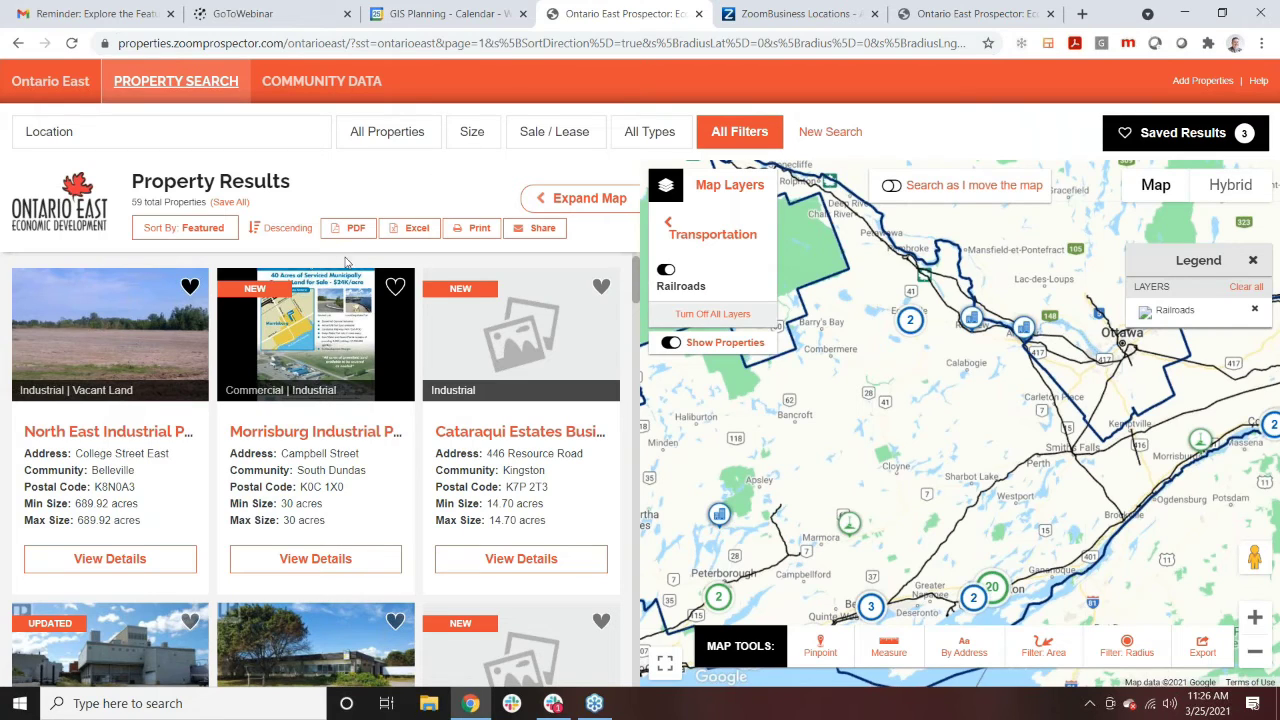
# Step: Open the North East Industrial Park listing's Demographics report and examine its age distribution, sex and total households tables
pyautogui.click(140, 437)
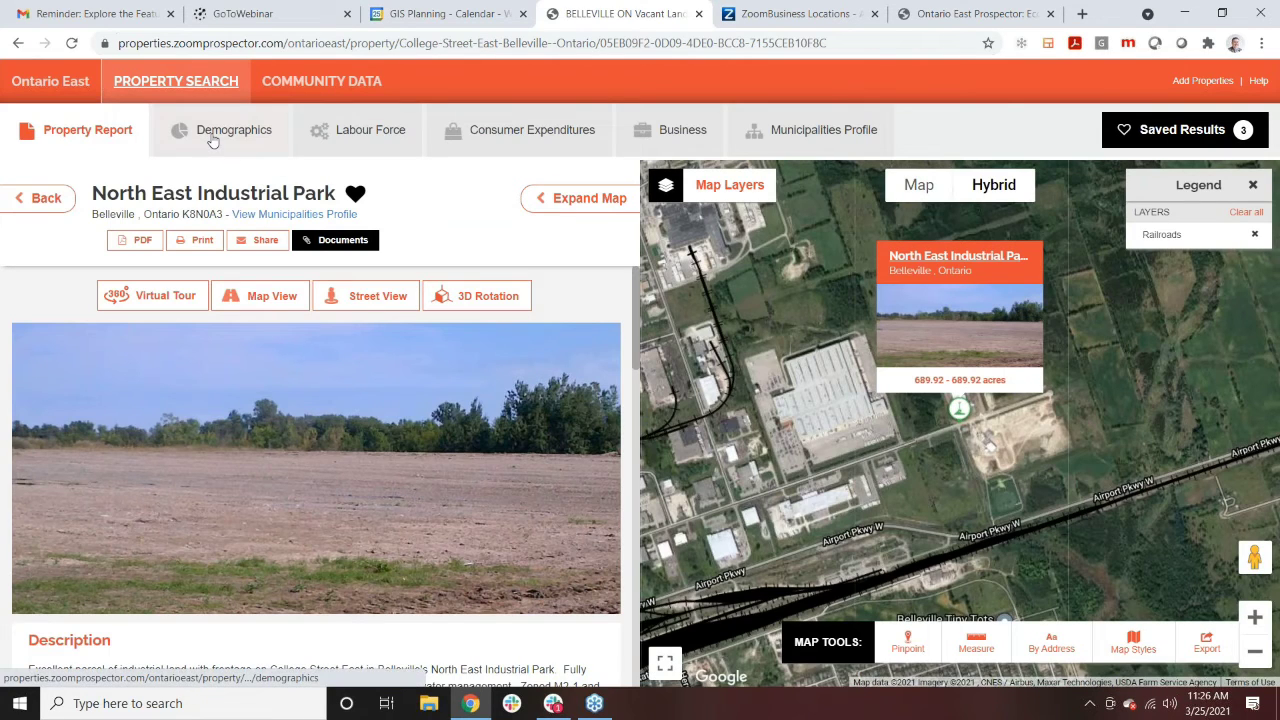
pyautogui.click(210, 137)
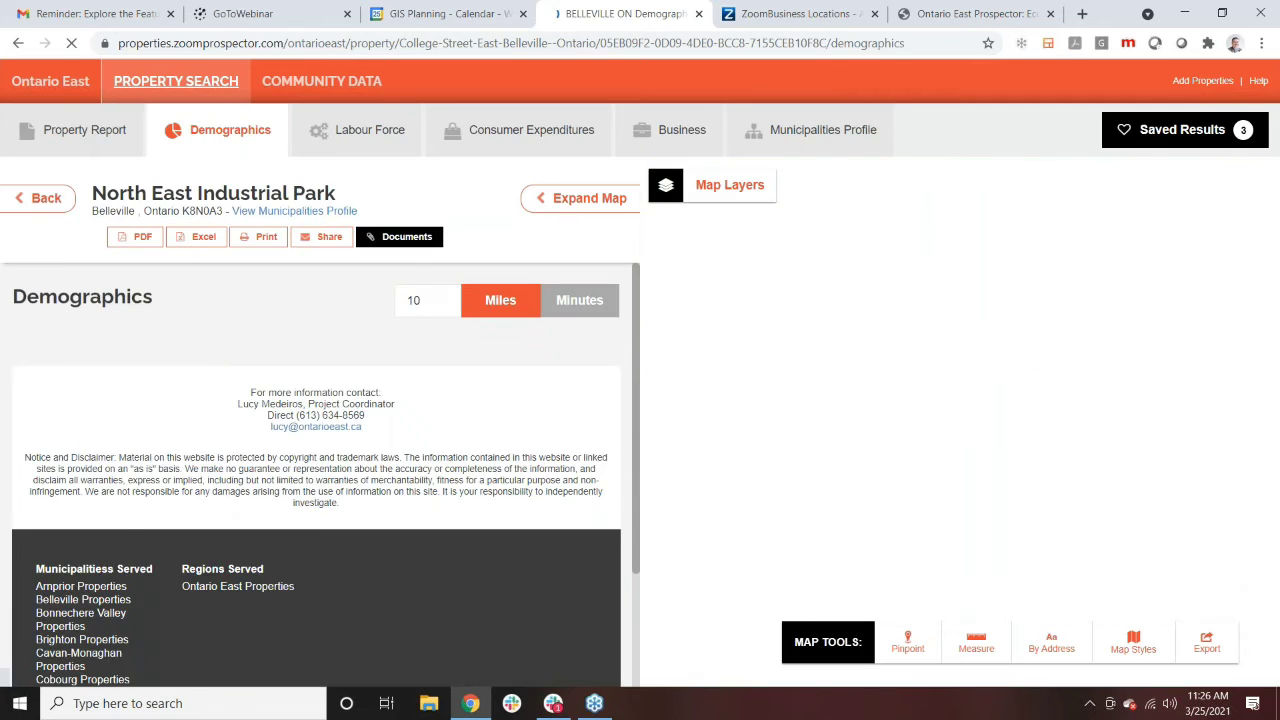
pyautogui.scroll(-2, 430, 460)
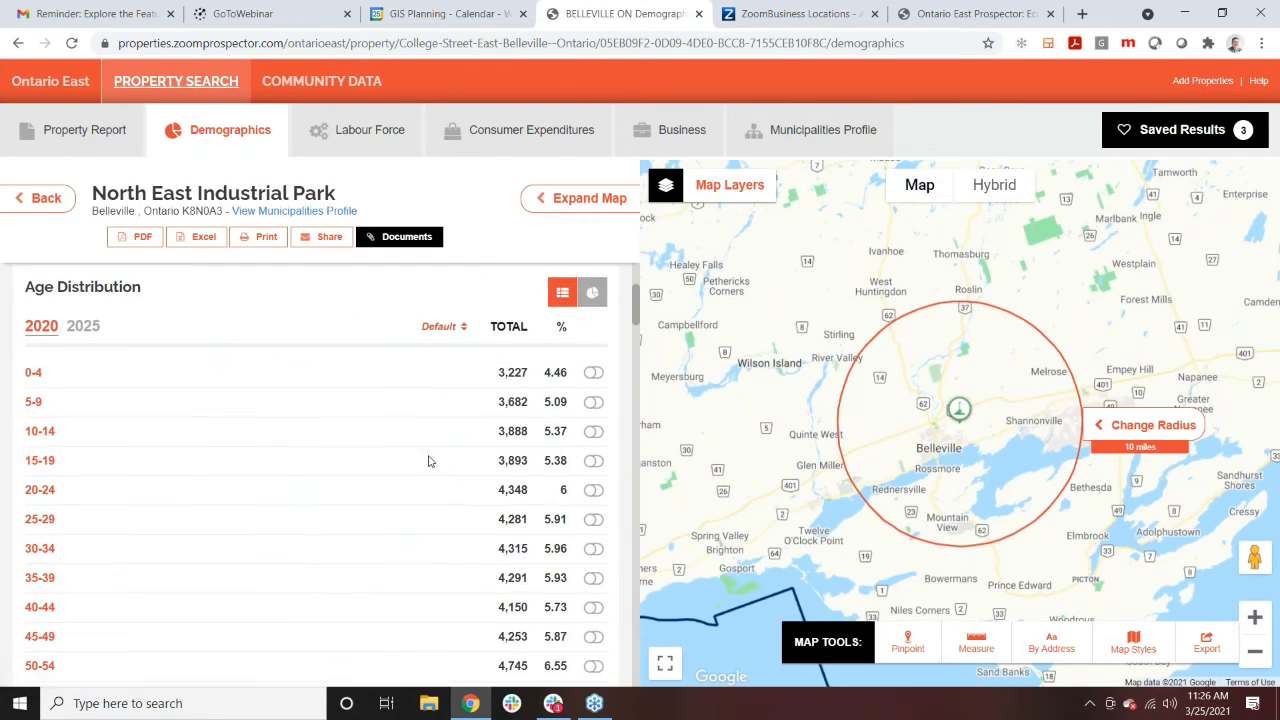
pyautogui.scroll(-1, 528, 423)
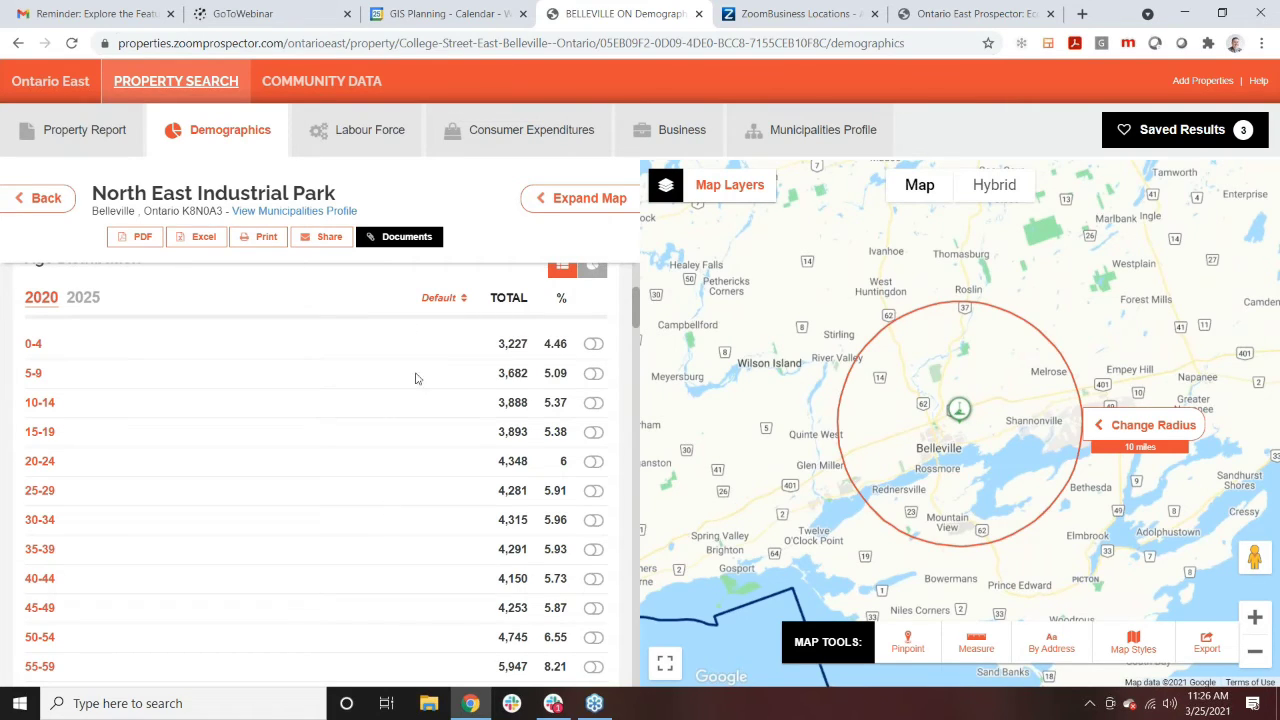
pyautogui.scroll(-1, 495, 410)
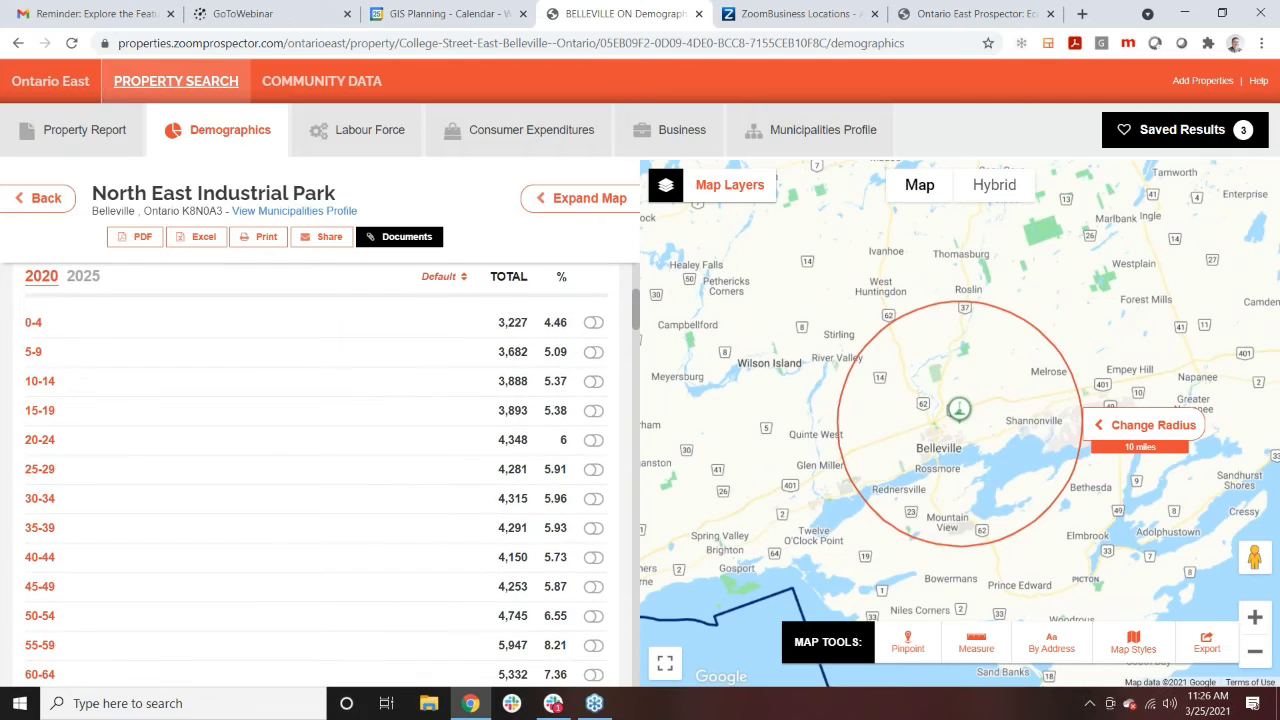
pyautogui.scroll(-1, 524, 412)
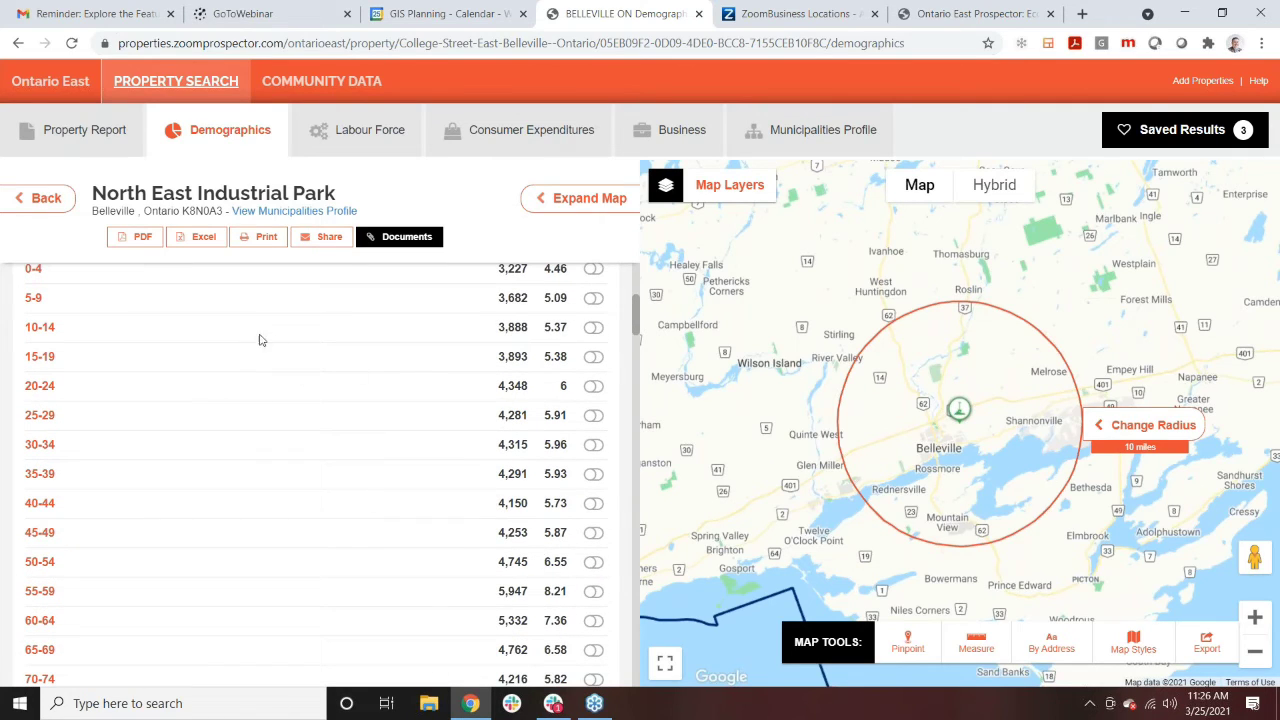
pyautogui.scroll(-3, 224, 405)
pyautogui.scroll(-4, 240, 450)
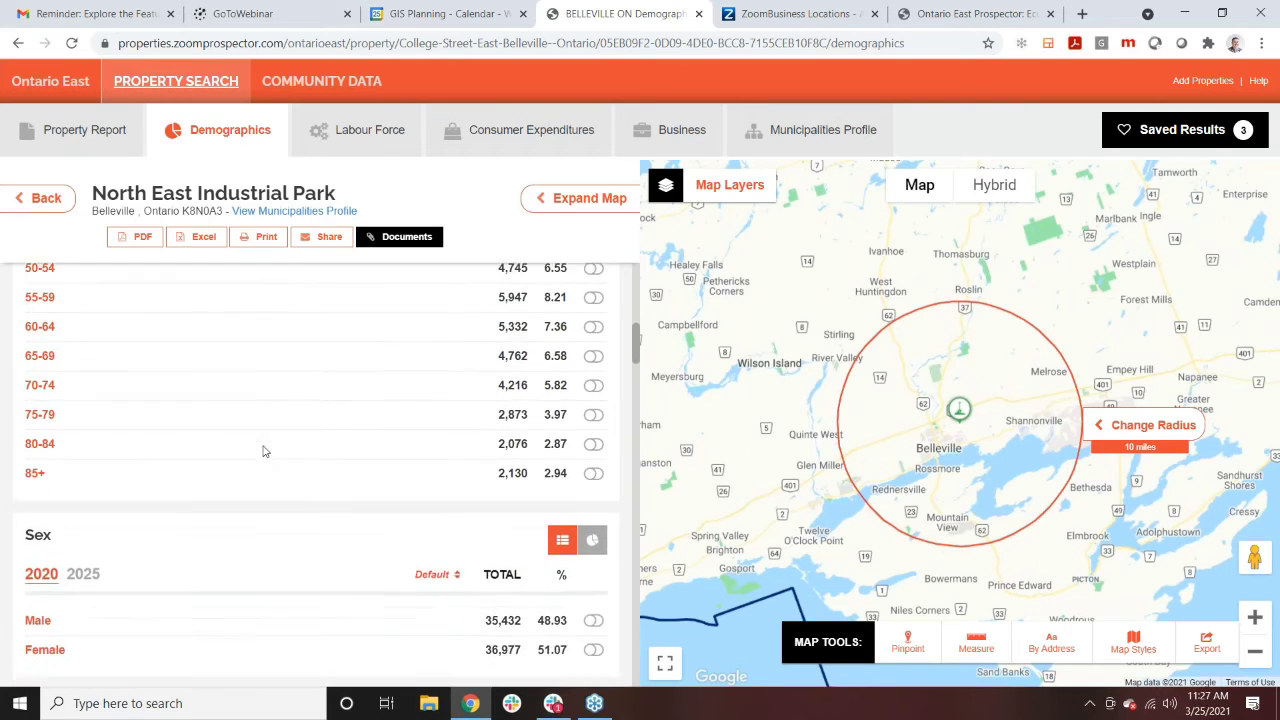
pyautogui.scroll(-3, 308, 443)
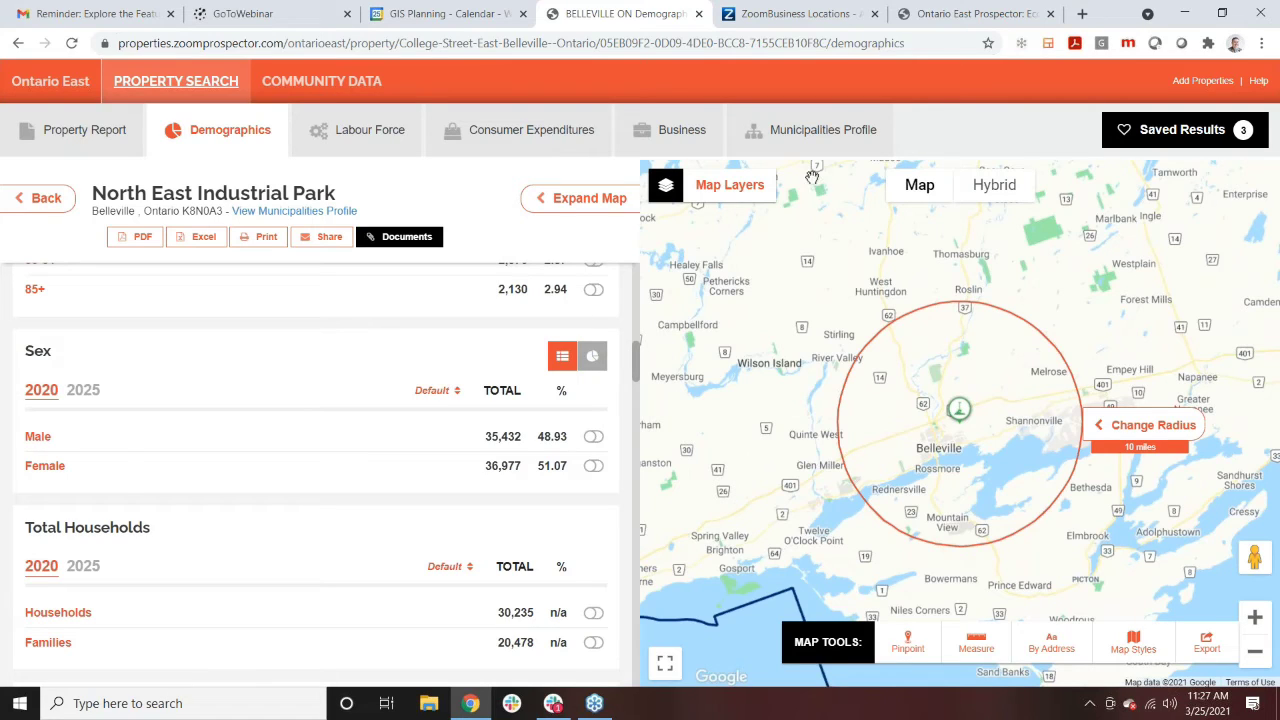
# Step: Go to the Community Data municipalities list and open the details of Alfred And Plantagenet
pyautogui.click(337, 85)
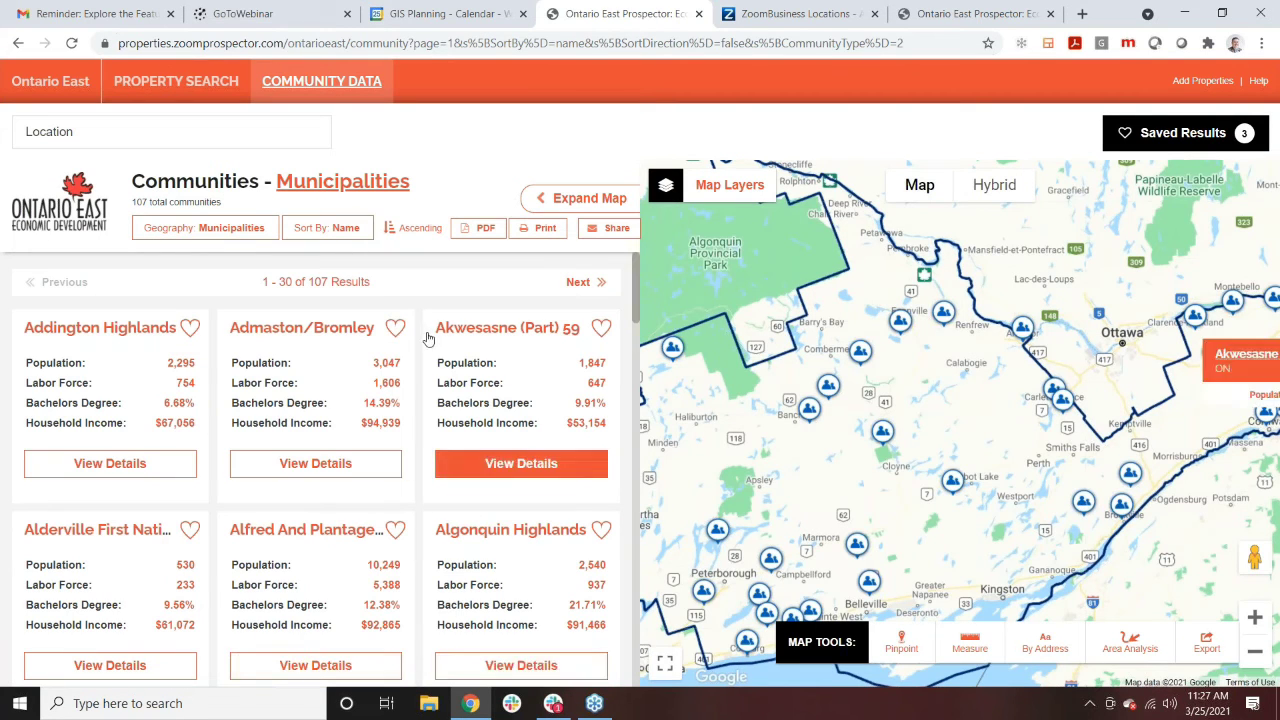
pyautogui.scroll(-3, 415, 410)
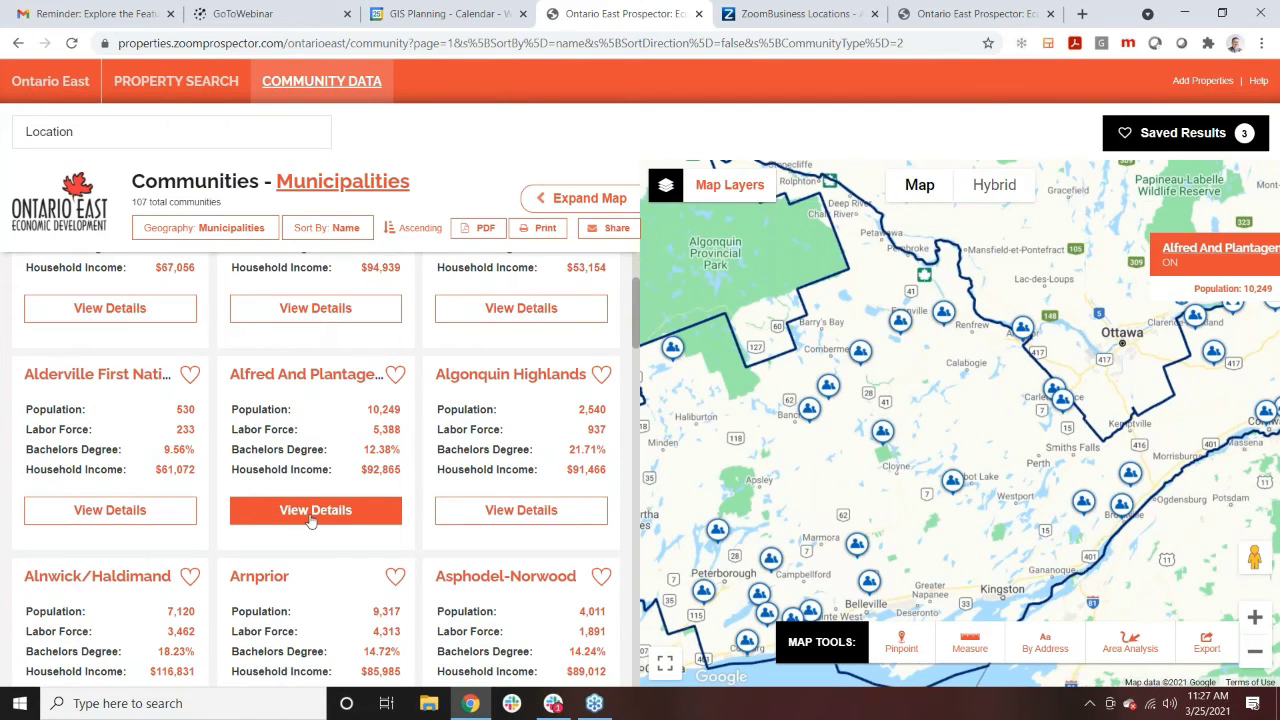
pyautogui.click(315, 510)
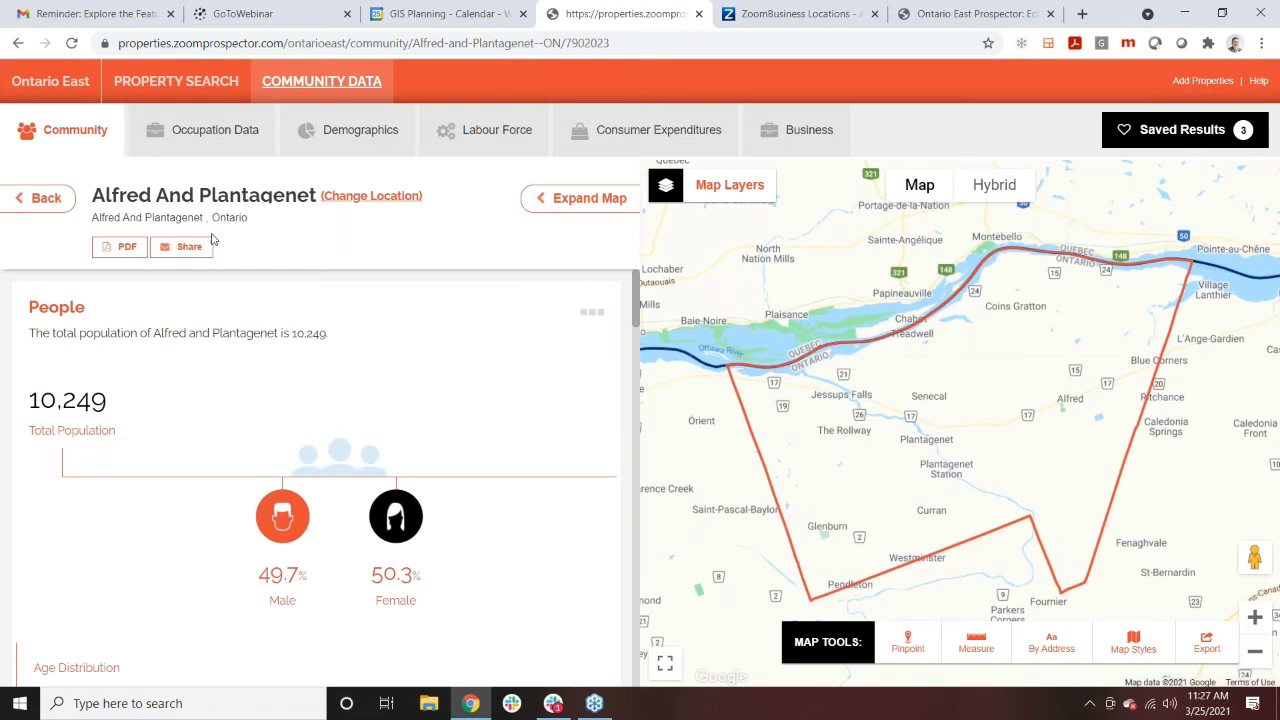
# Step: Show the image download option for the People and Educational Attainment infographics of Alfred And Plantagenet
pyautogui.click(590, 314)
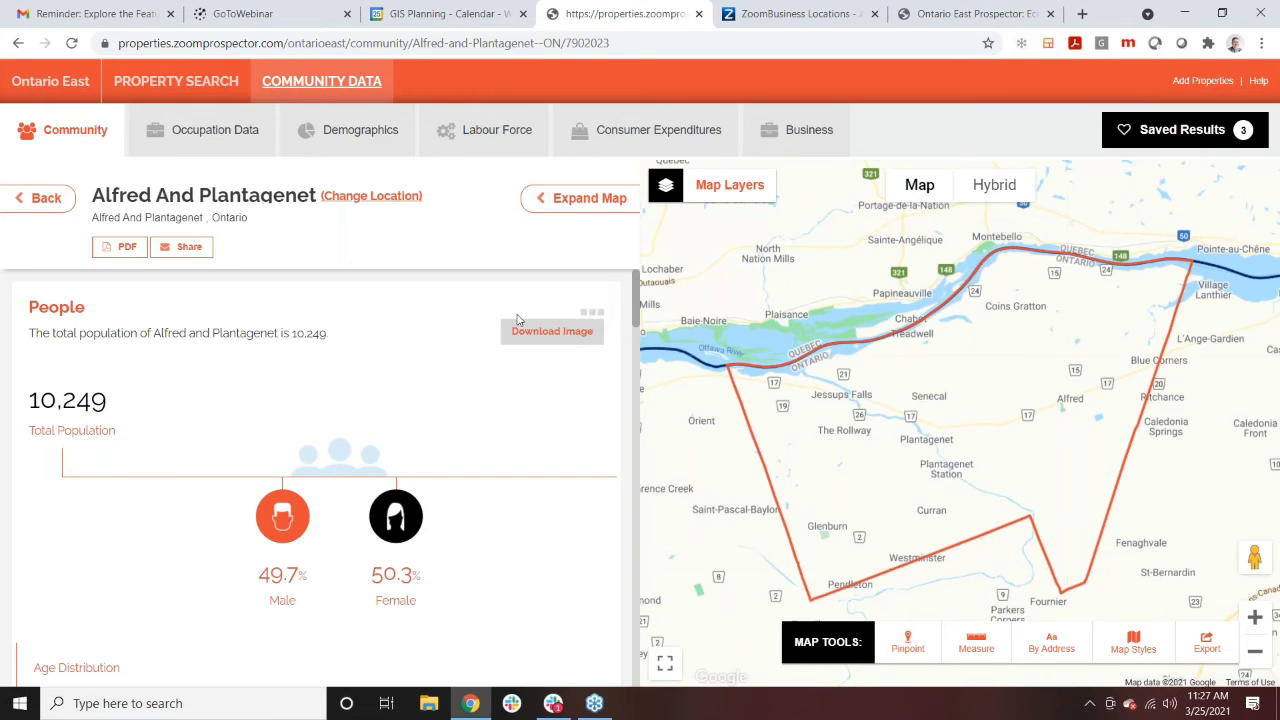
pyautogui.scroll(-1, 481, 328)
pyautogui.scroll(-5, 481, 328)
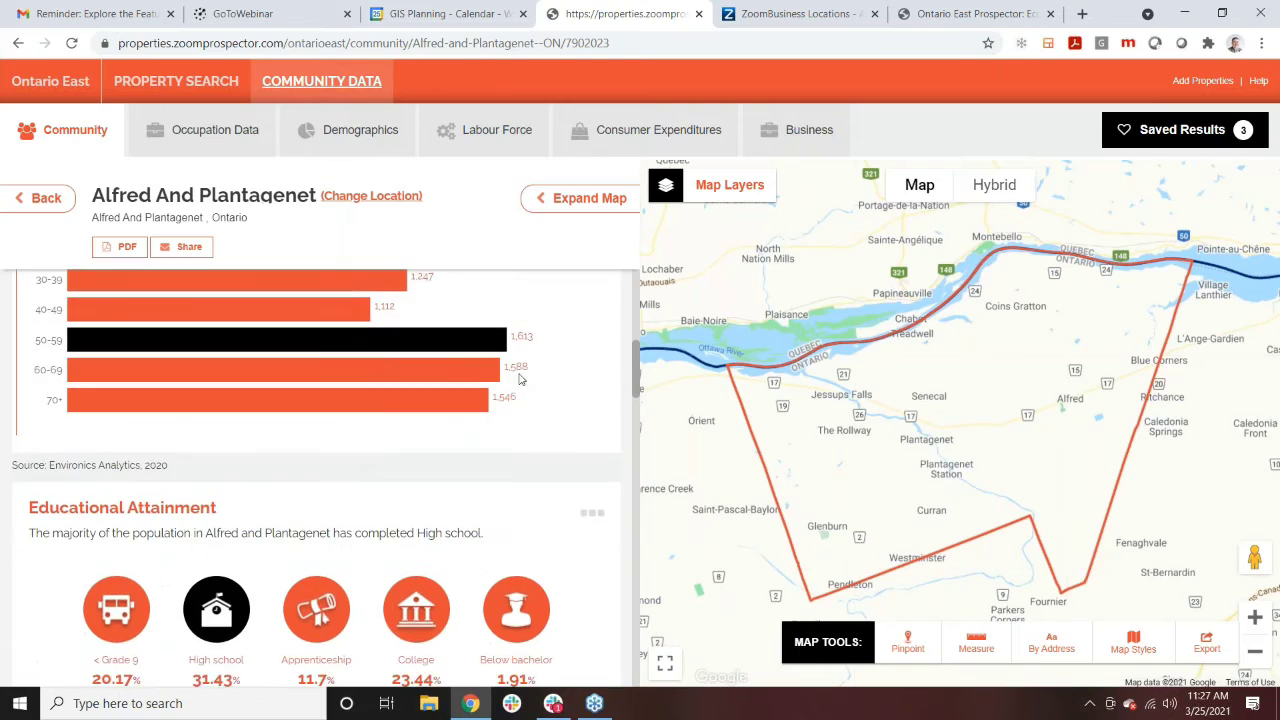
pyautogui.click(591, 498)
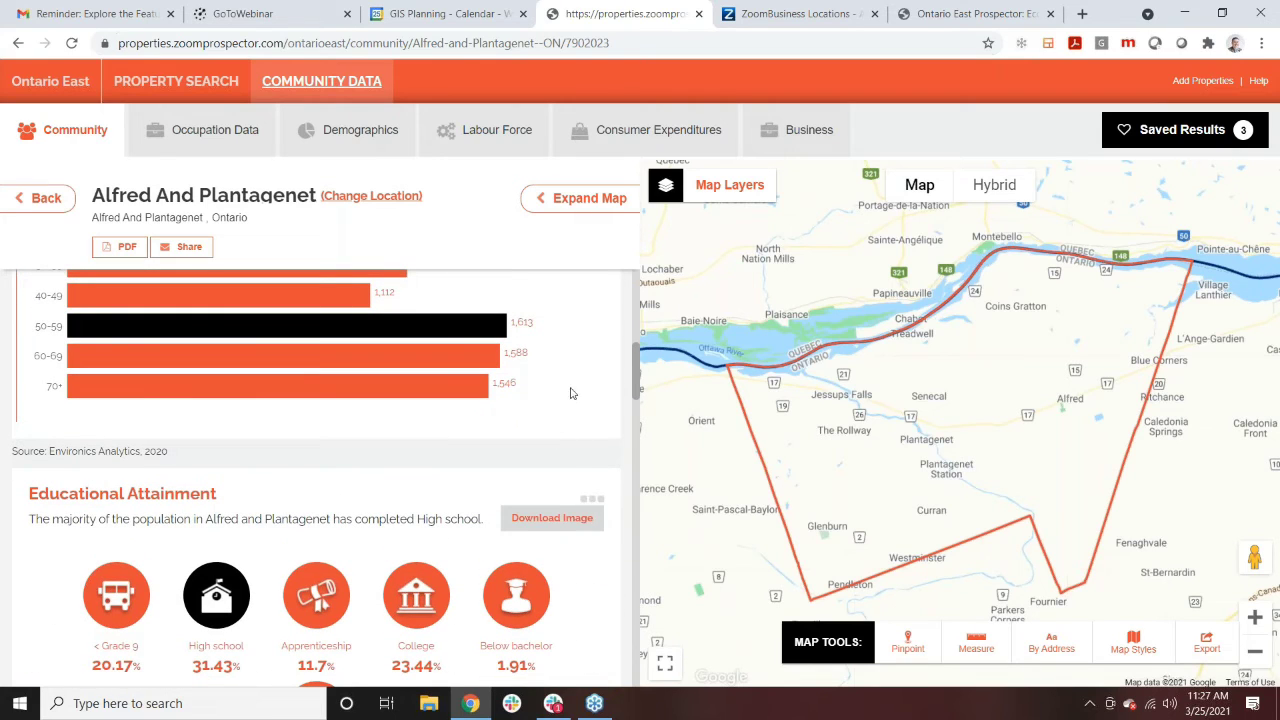
# Step: Examine the community's population, male and female split, age distribution and educational attainment infographics
pyautogui.scroll(3, 535, 398)
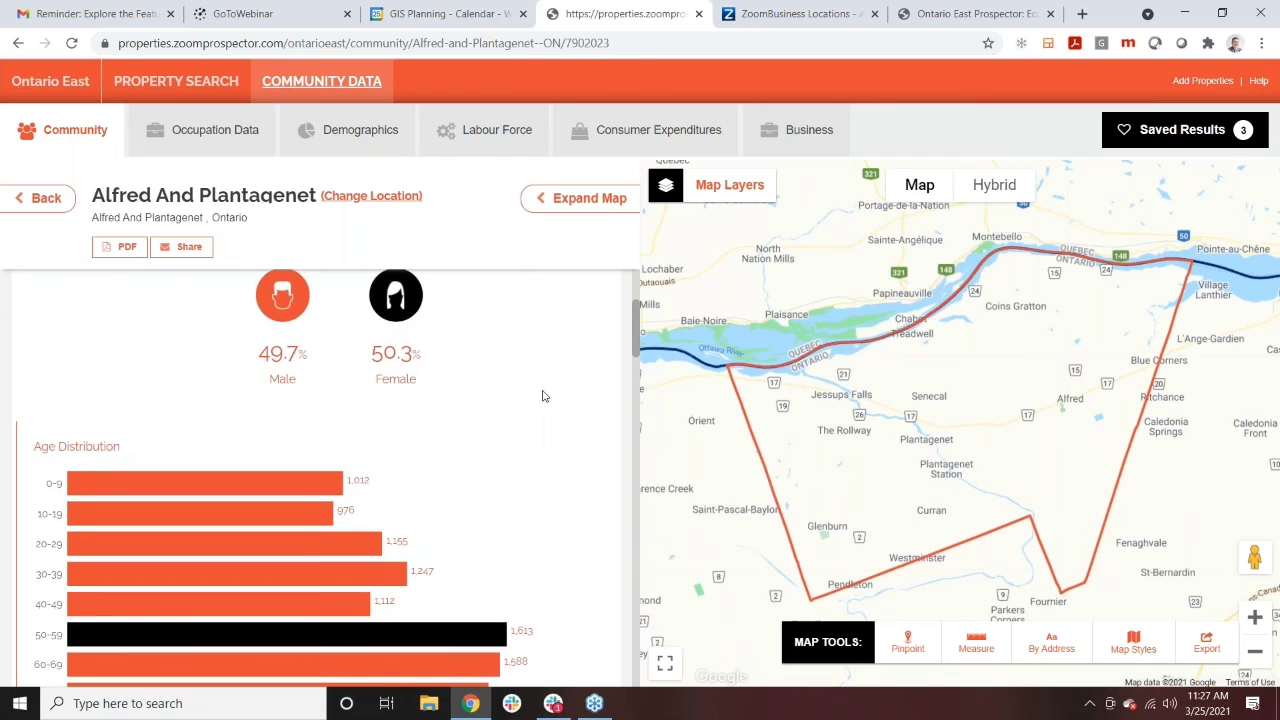
pyautogui.scroll(3, 533, 383)
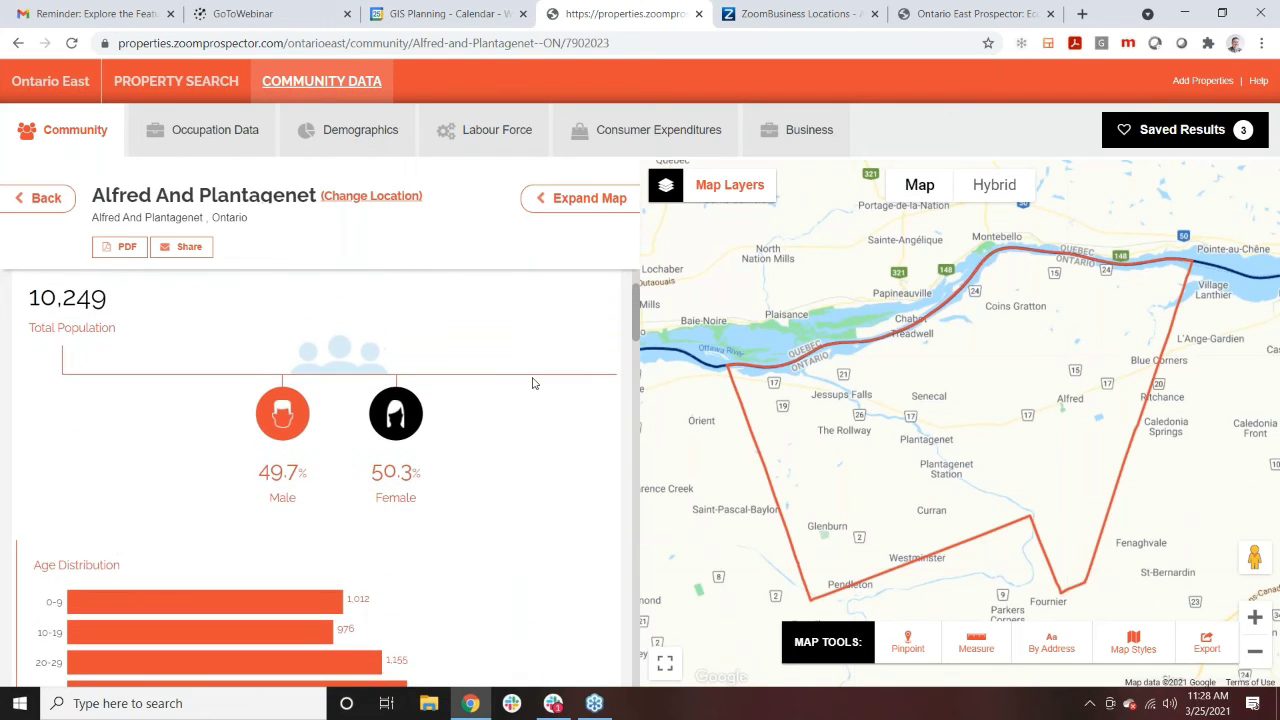
pyautogui.scroll(1, 529, 381)
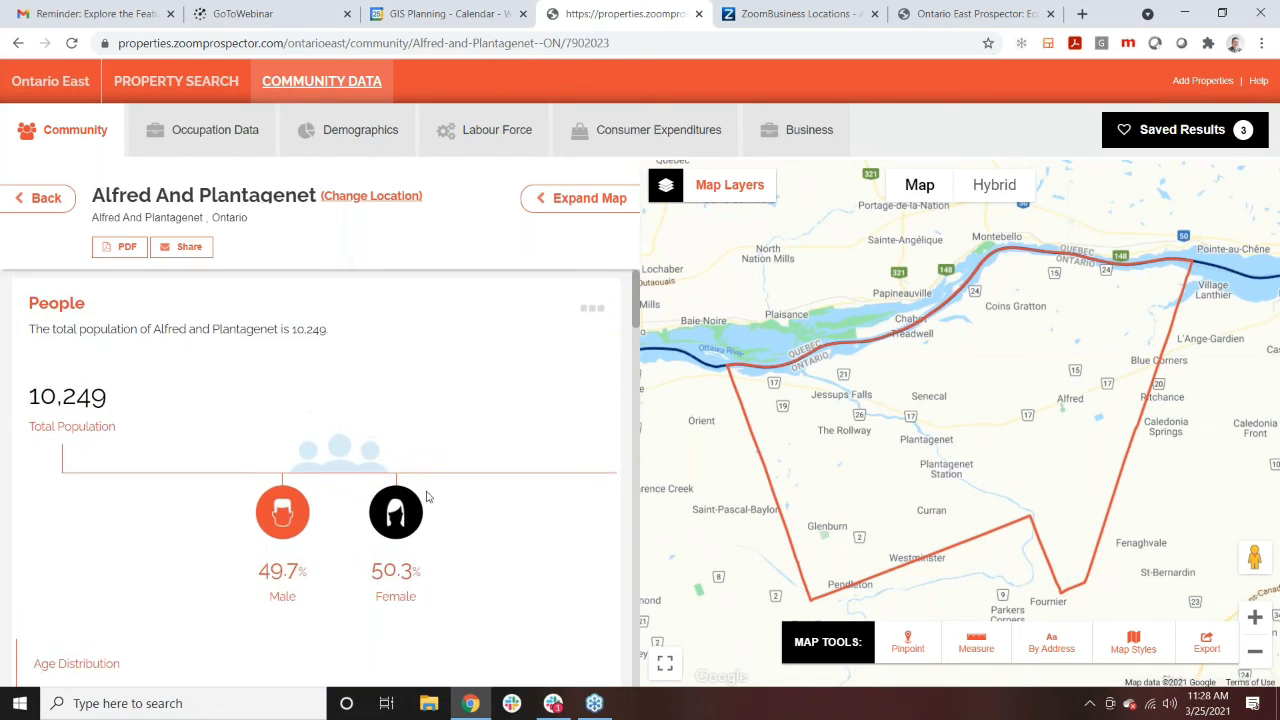
pyautogui.scroll(-6, 464, 475)
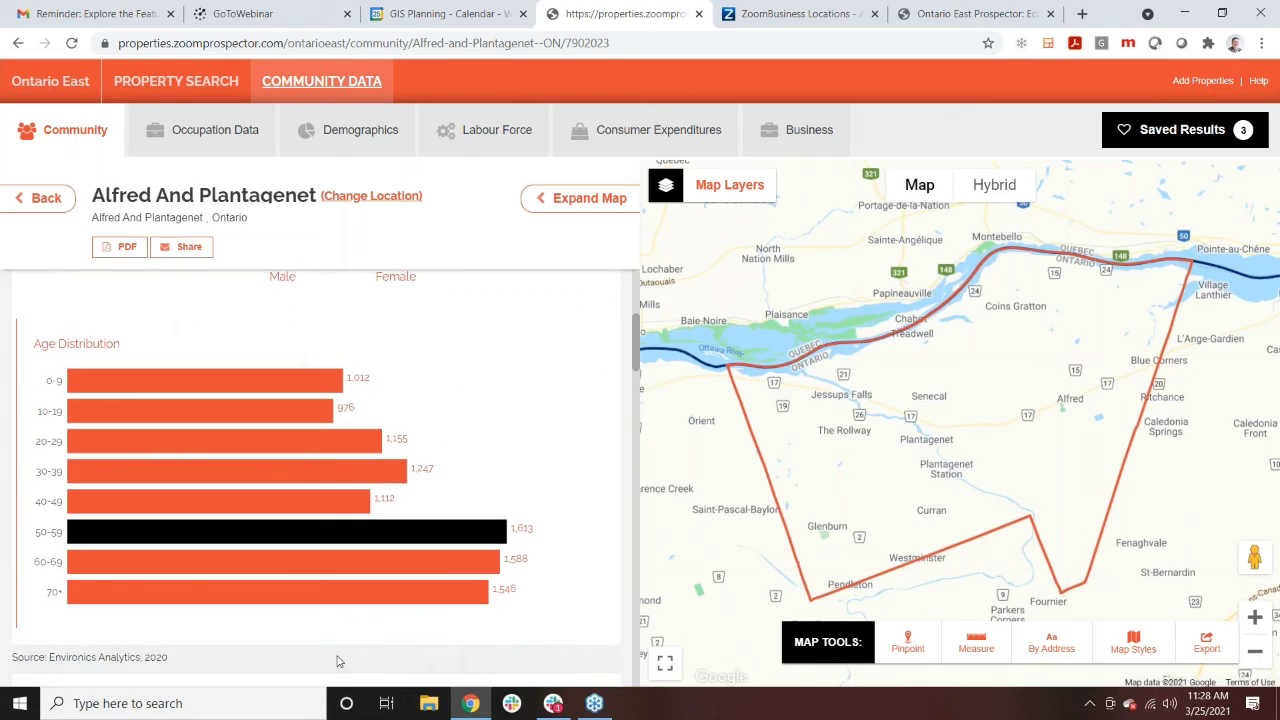
pyautogui.scroll(5, 487, 481)
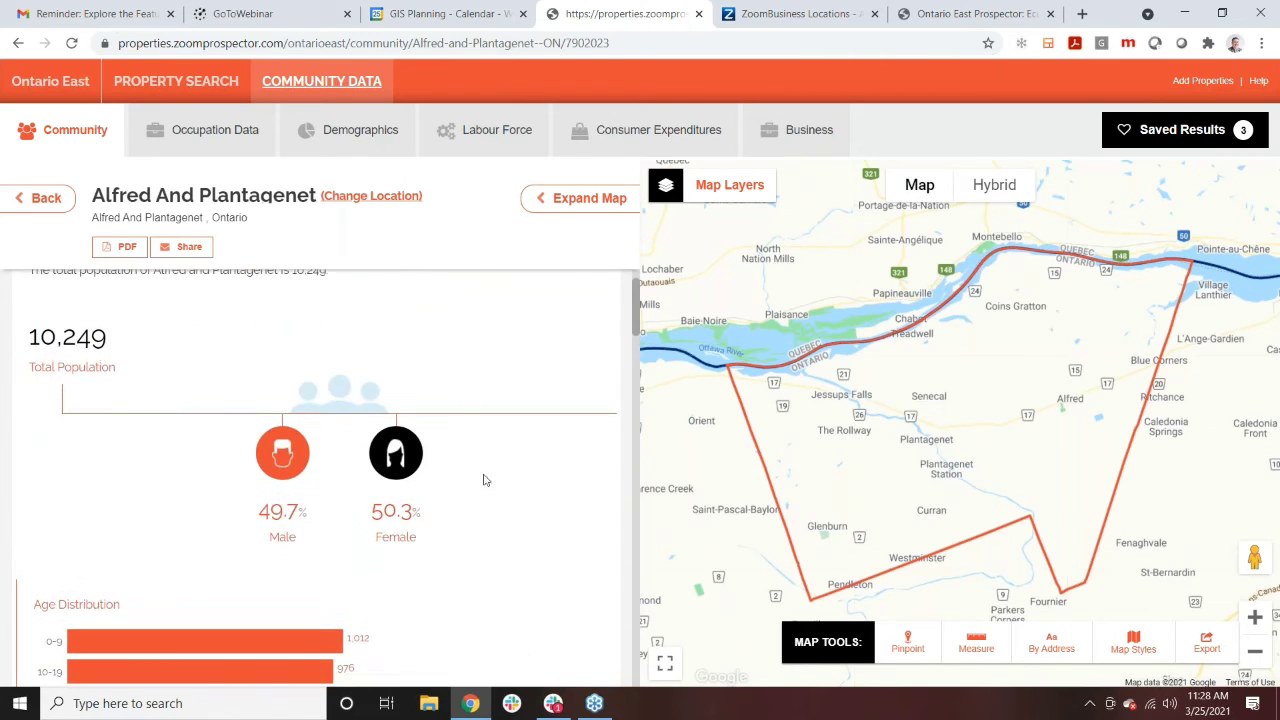
pyautogui.scroll(1, 497, 460)
pyautogui.click(595, 313)
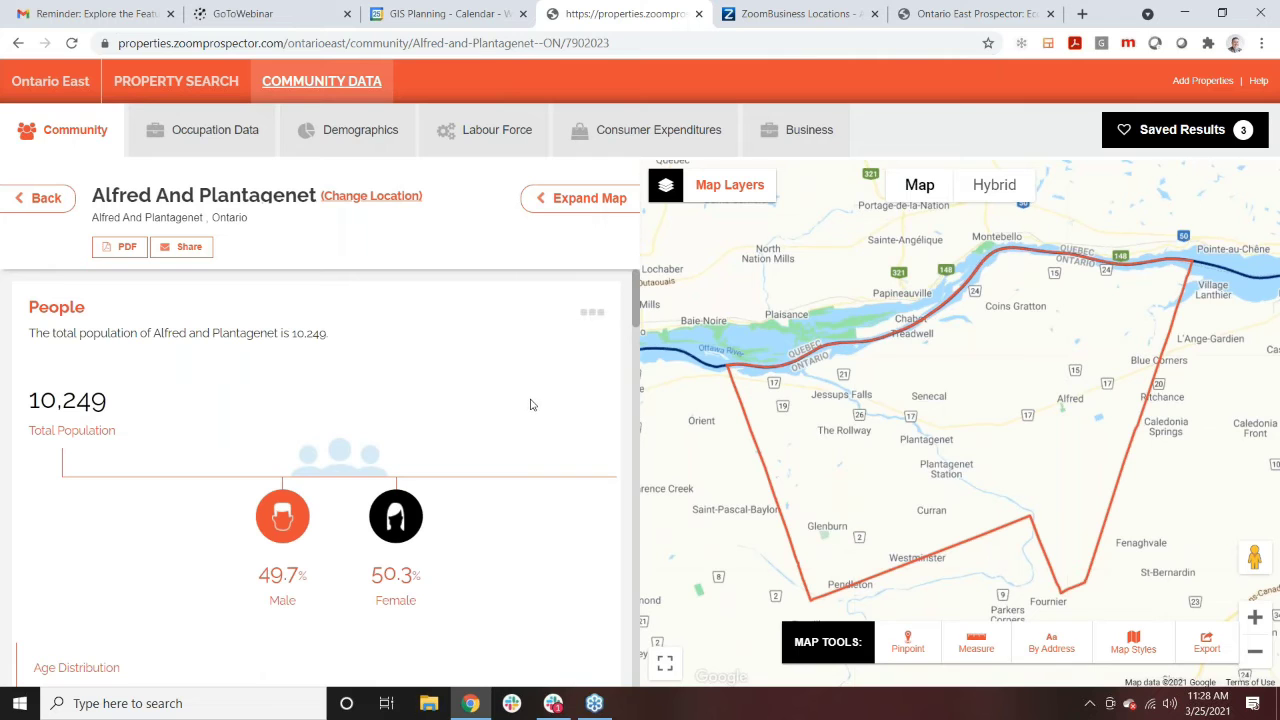
pyautogui.scroll(-10, 529, 403)
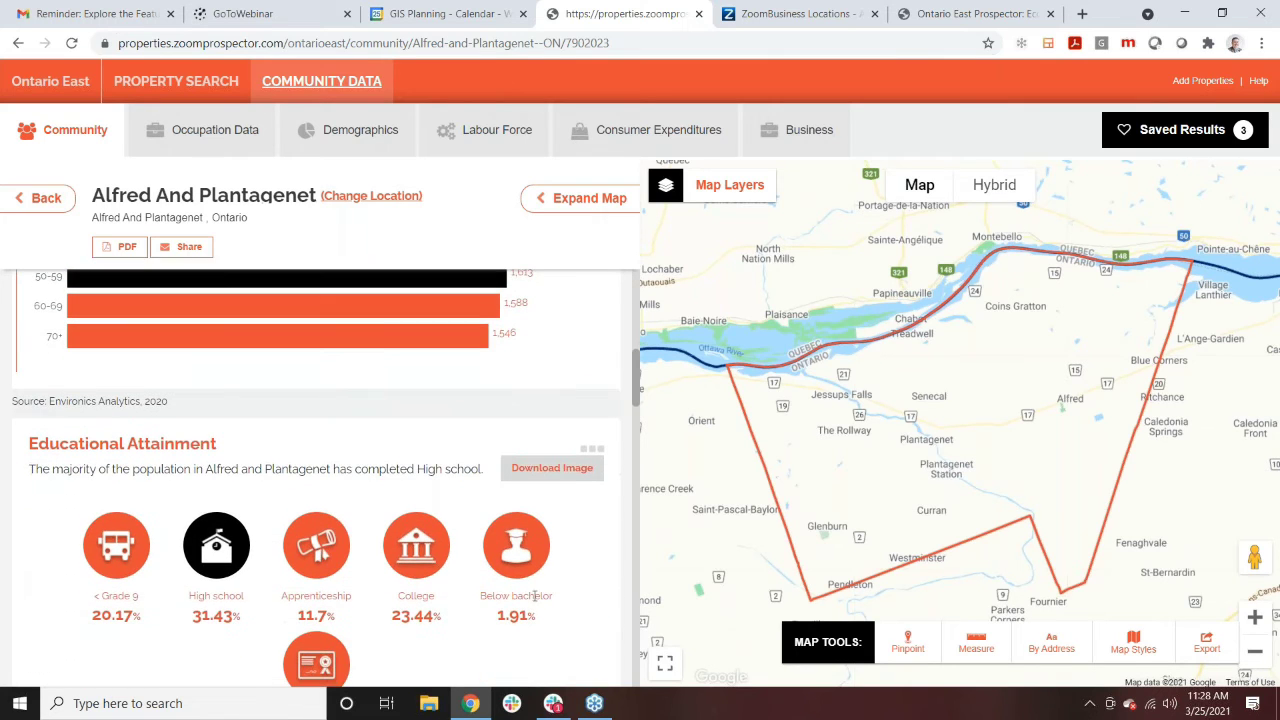
# Step: Examine Alfred And Plantagenet's educational attainment, labour force and occupation infographics, down to the Businesses and Jobs section
pyautogui.scroll(-3, 472, 550)
pyautogui.scroll(-2, 472, 552)
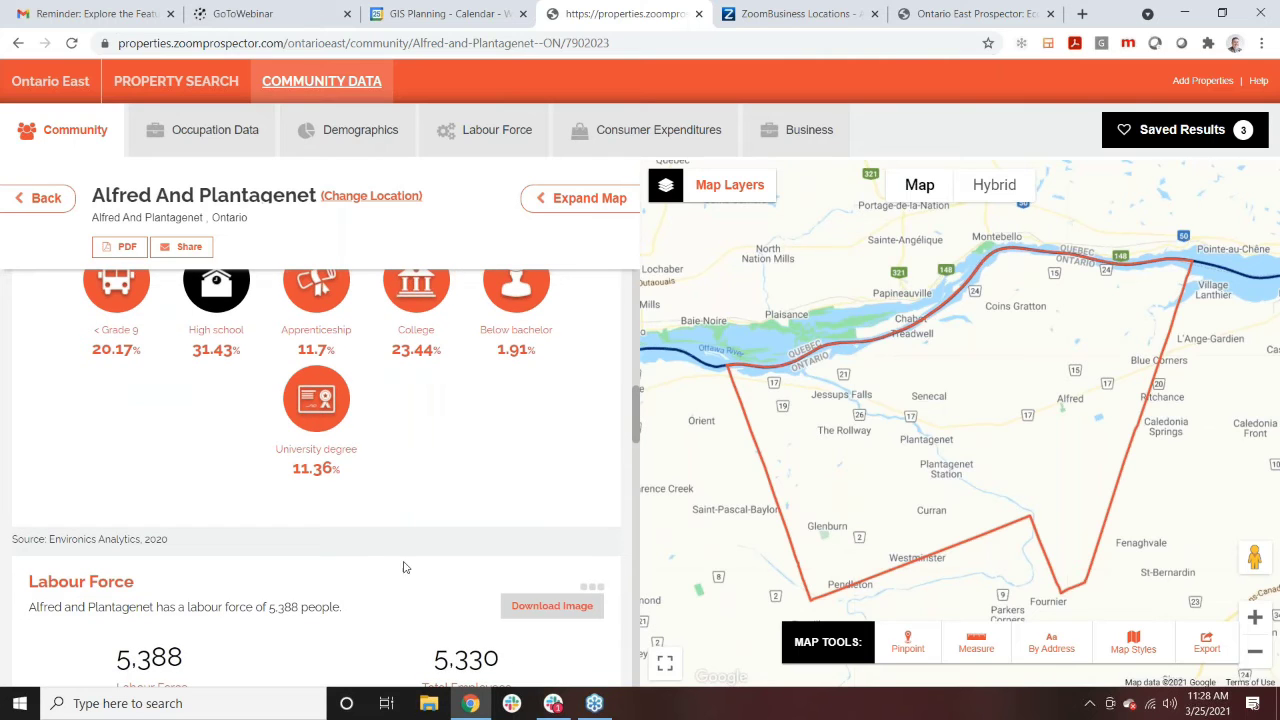
pyautogui.scroll(-6, 403, 566)
pyautogui.scroll(-4, 430, 480)
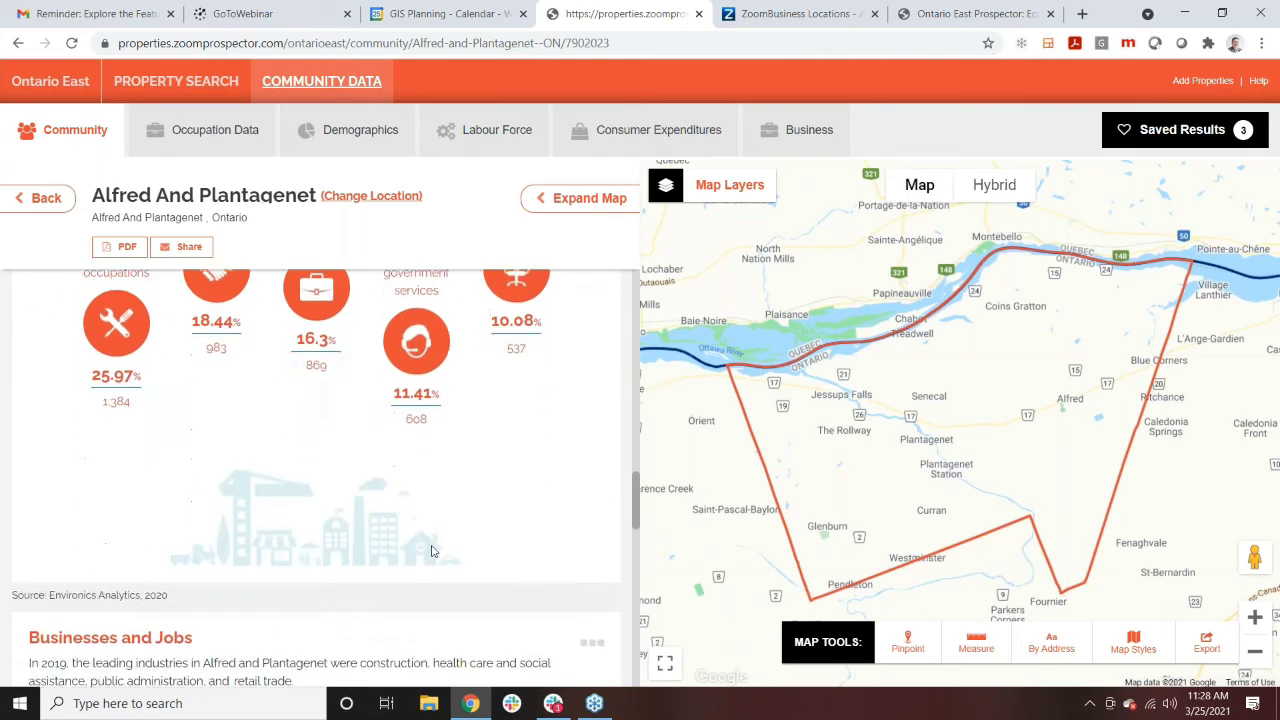
pyautogui.scroll(15, 430, 425)
pyautogui.scroll(1, 430, 423)
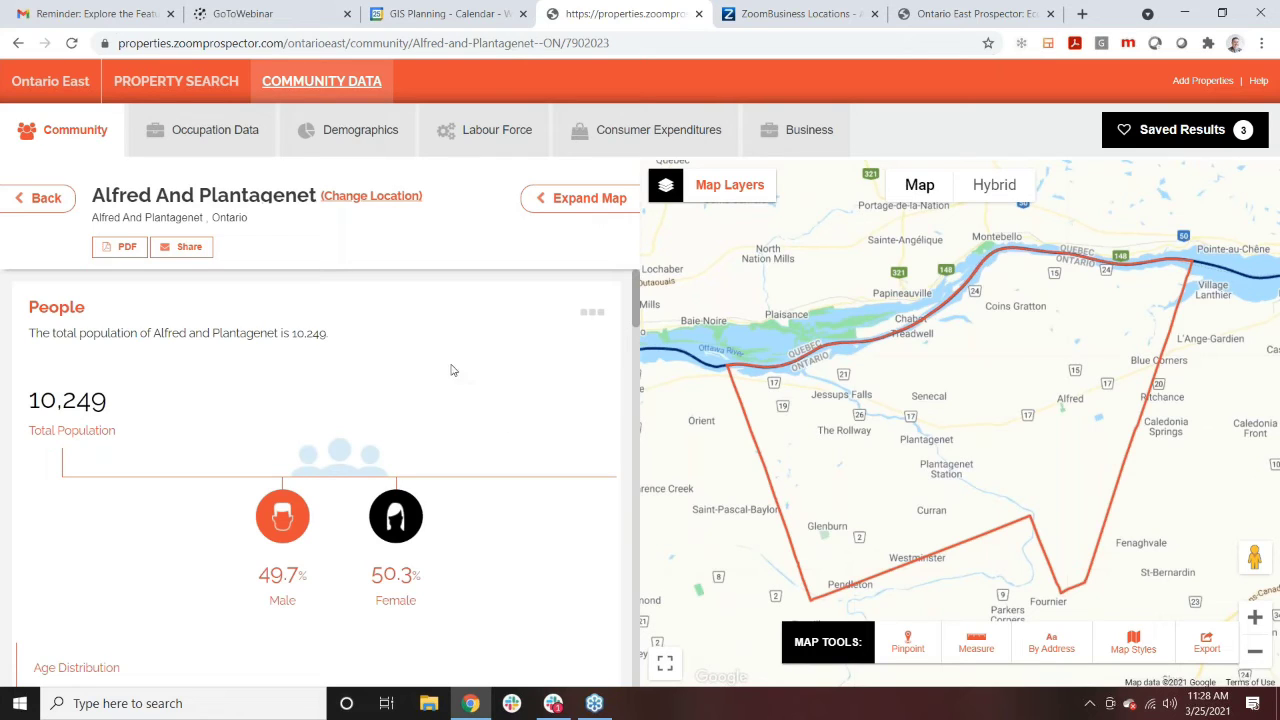
# Step: Return to the municipalities list and look over the community summary cards
pyautogui.click(56, 197)
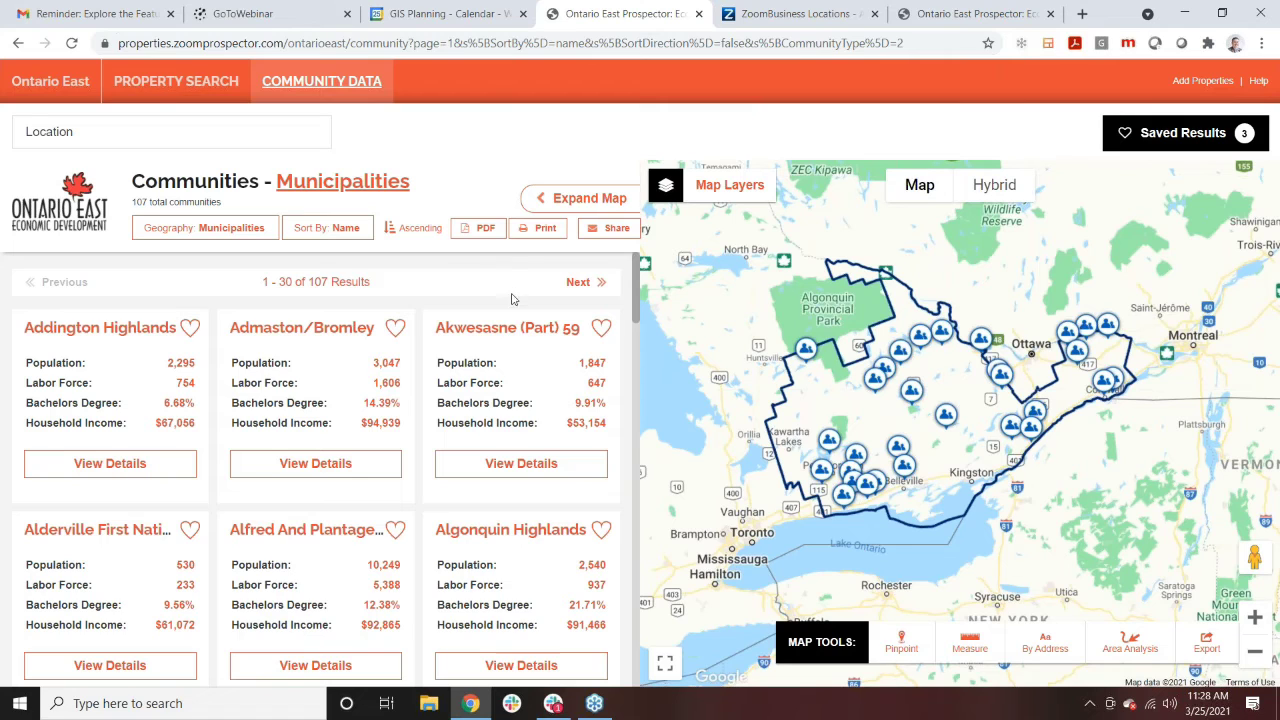
pyautogui.scroll(-1, 512, 310)
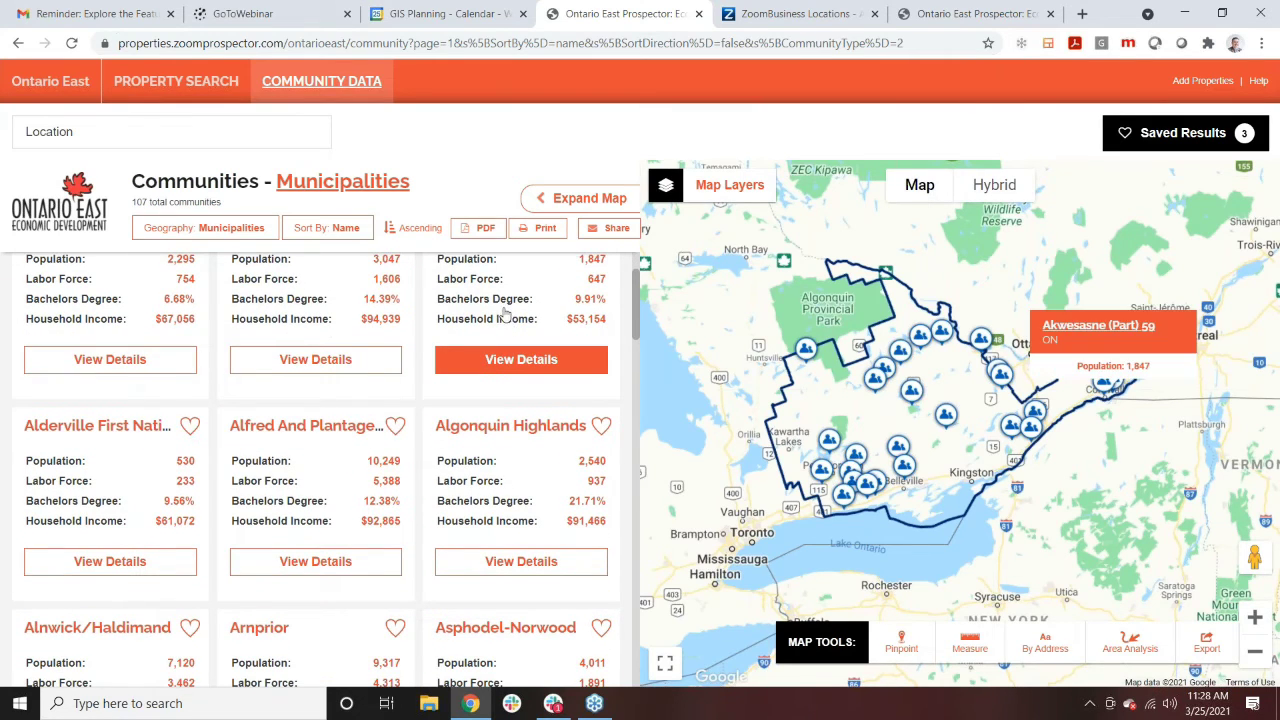
pyautogui.scroll(1, 505, 310)
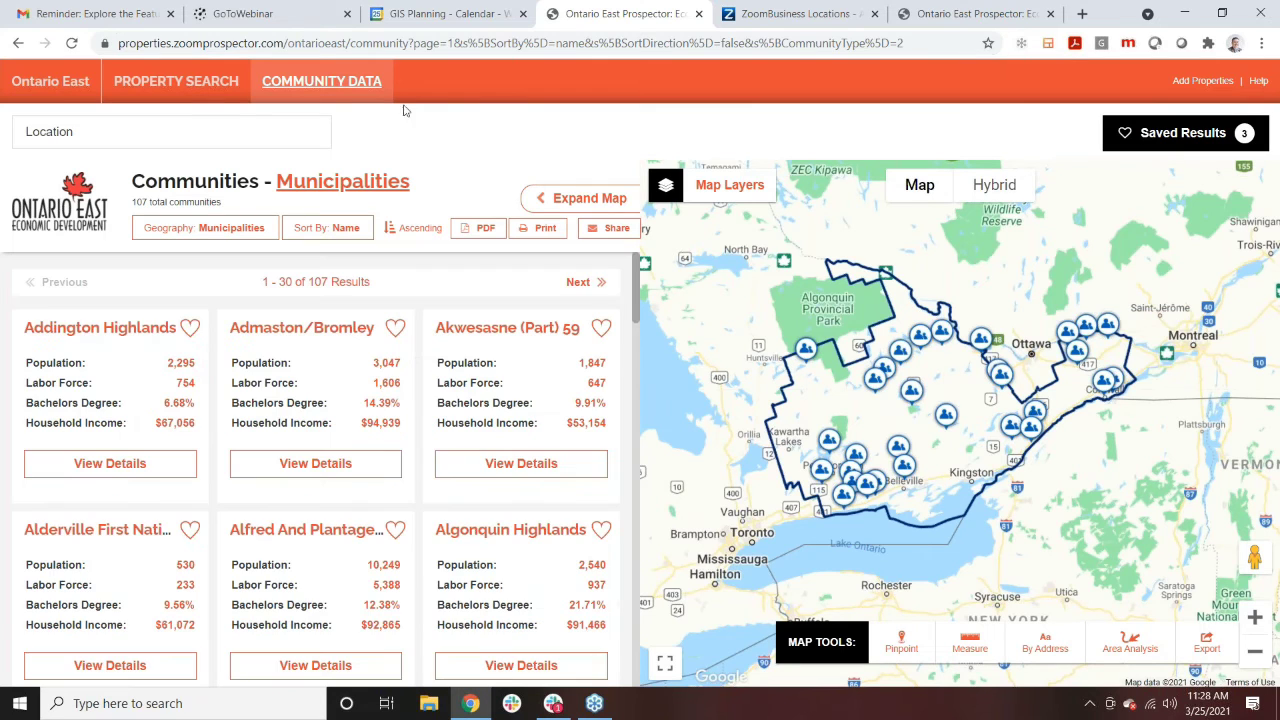
# Step: Go to the property search results, open the Morrisburg Industrial Park listing's Business report and review its industry categories
pyautogui.click(195, 83)
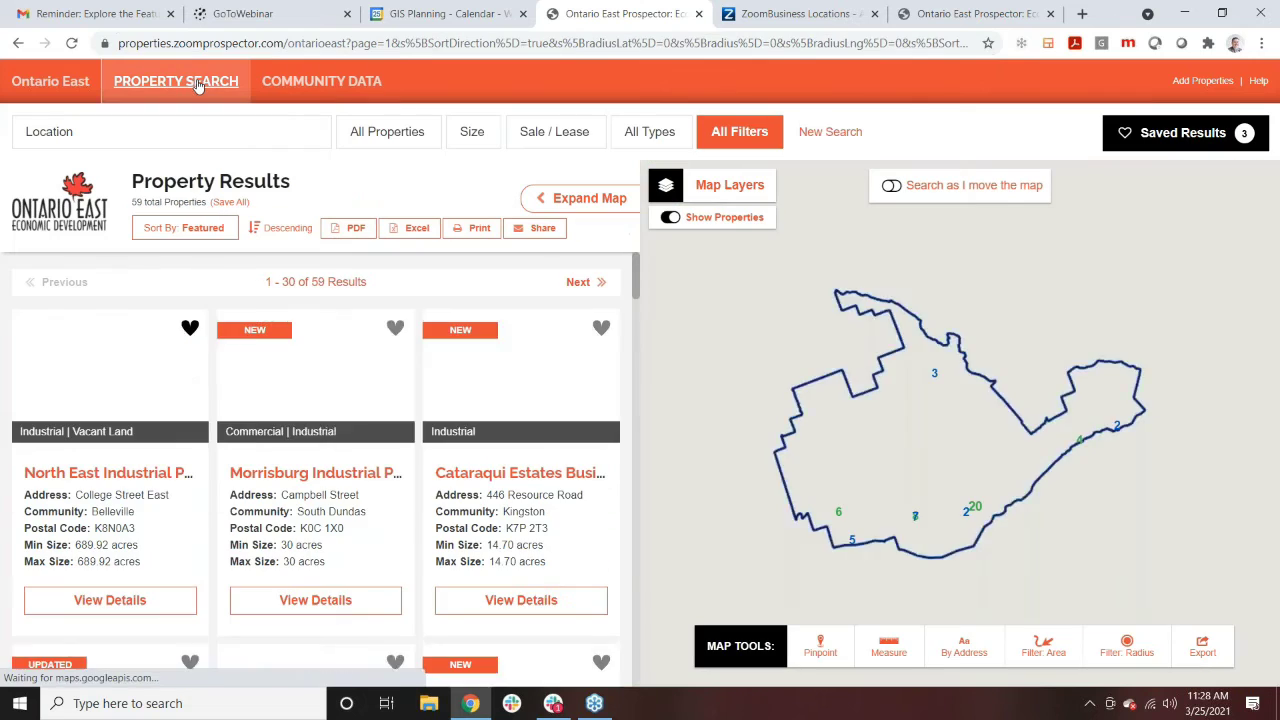
pyautogui.click(314, 480)
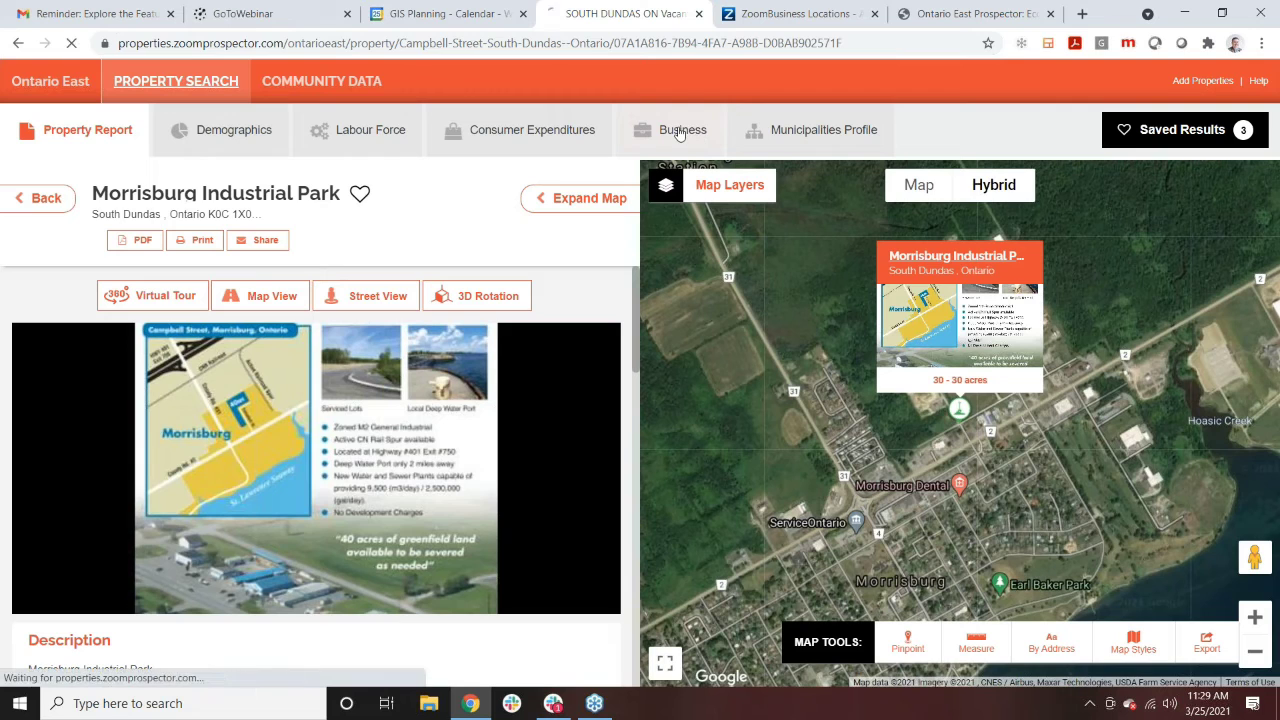
pyautogui.click(680, 133)
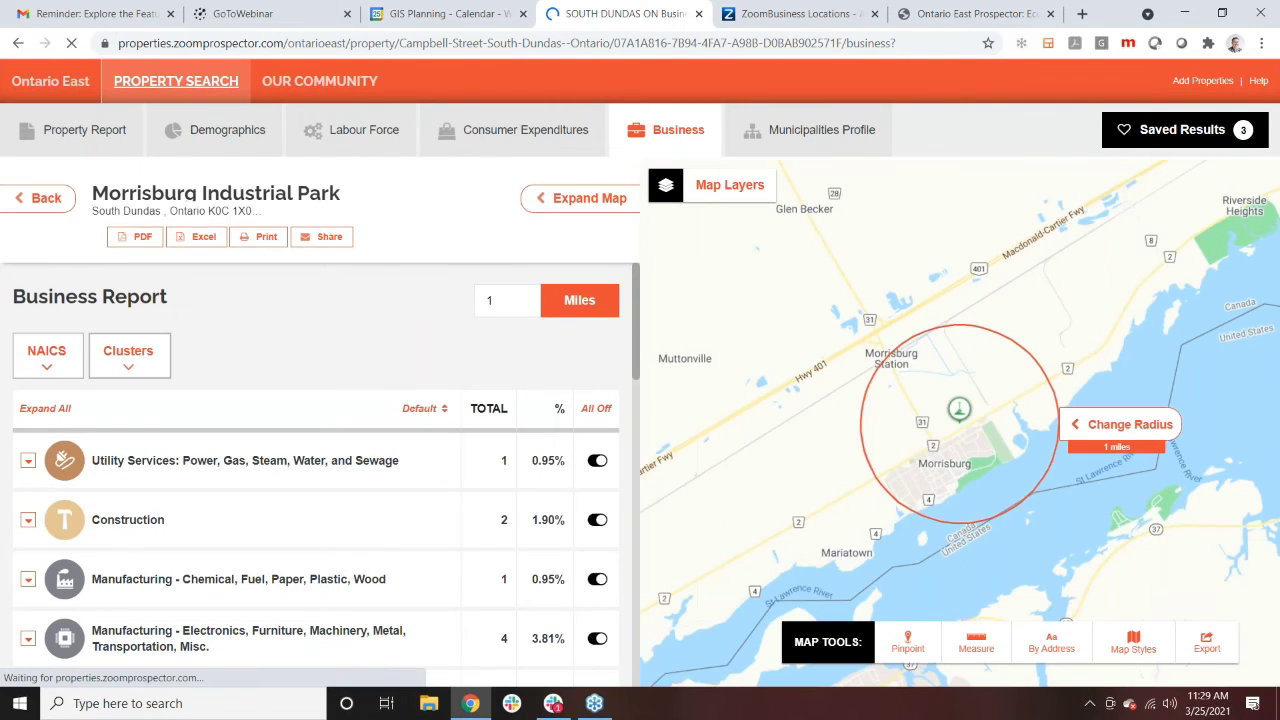
pyautogui.scroll(-2, 330, 350)
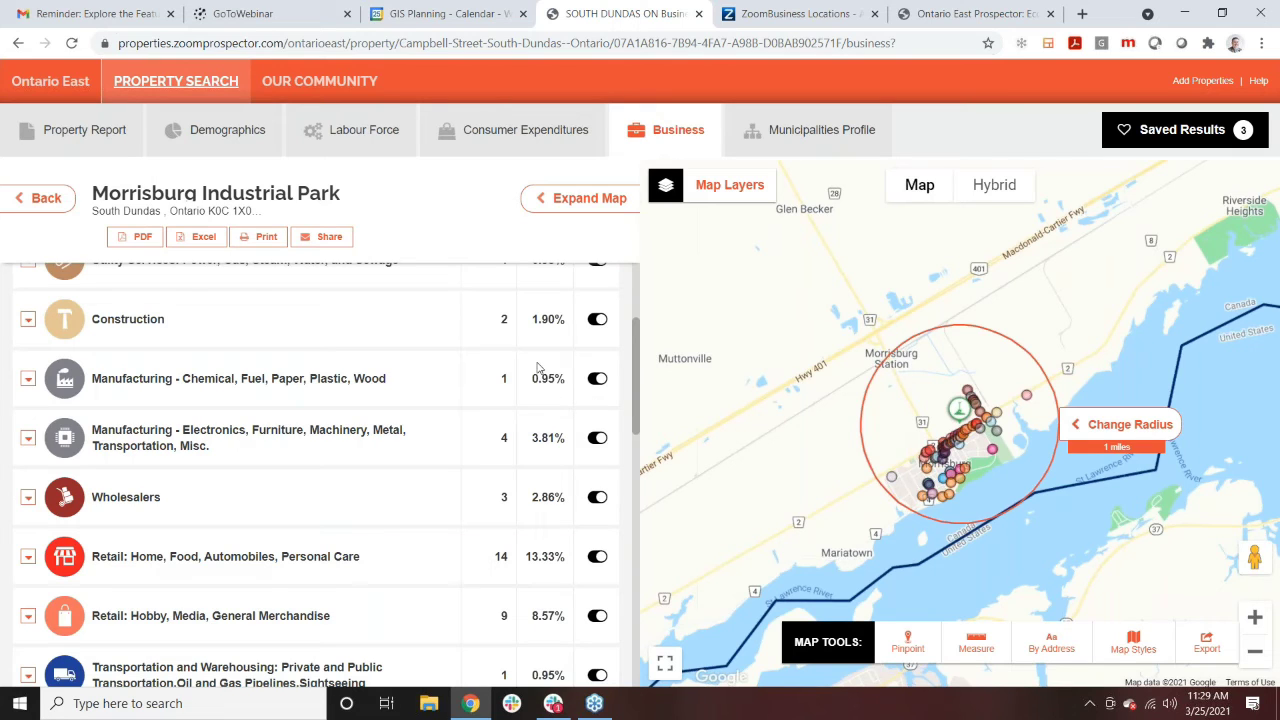
pyautogui.scroll(2, 538, 368)
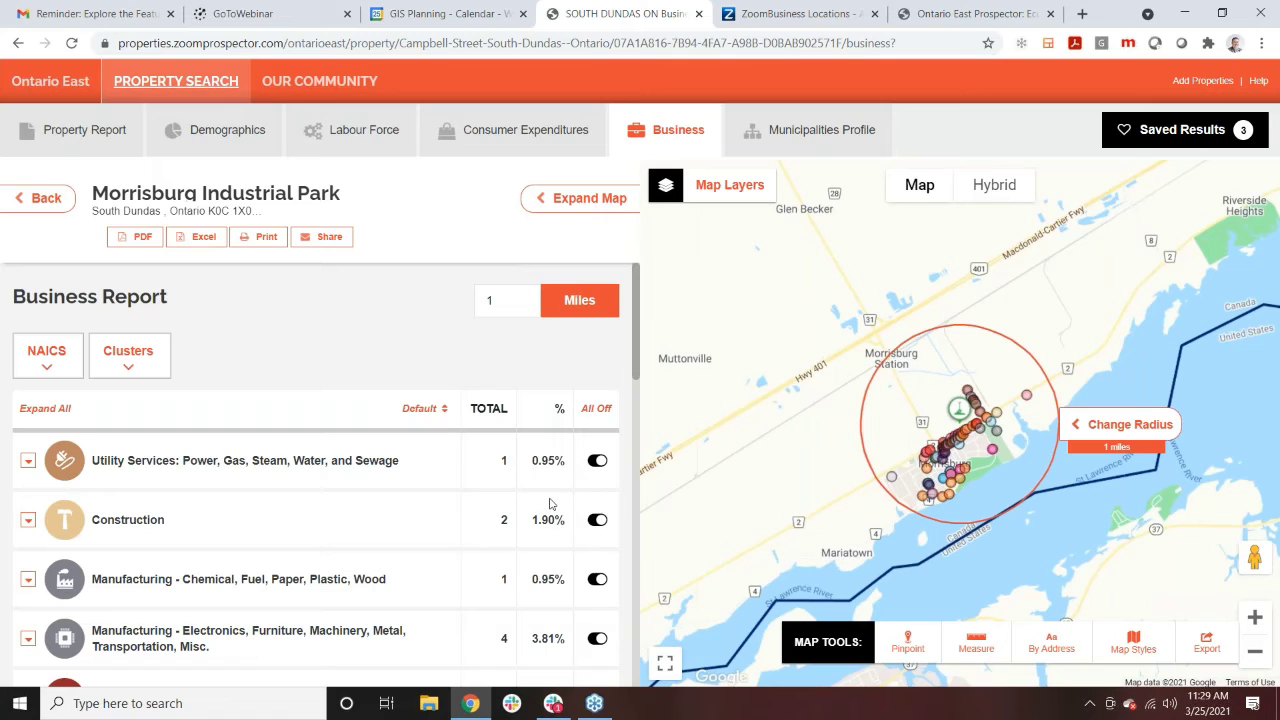
# Step: Filter the Business report by NAICS code 23
pyautogui.click(44, 366)
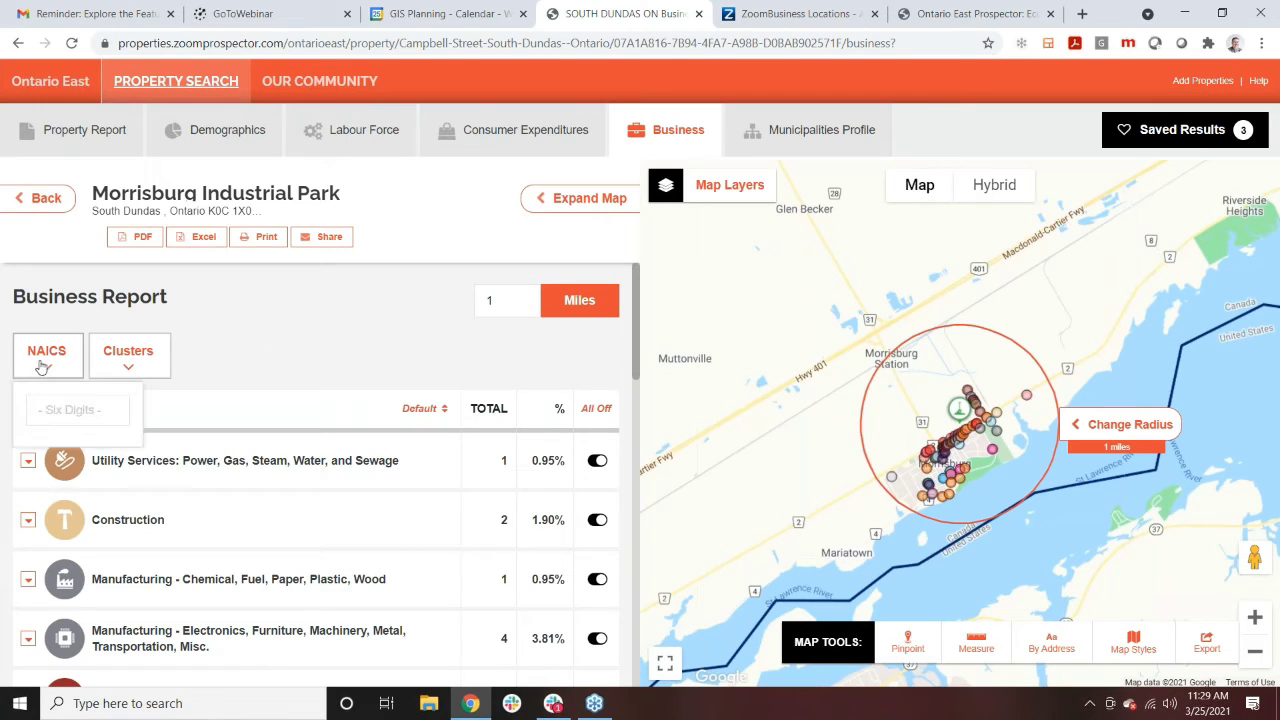
pyautogui.click(88, 412)
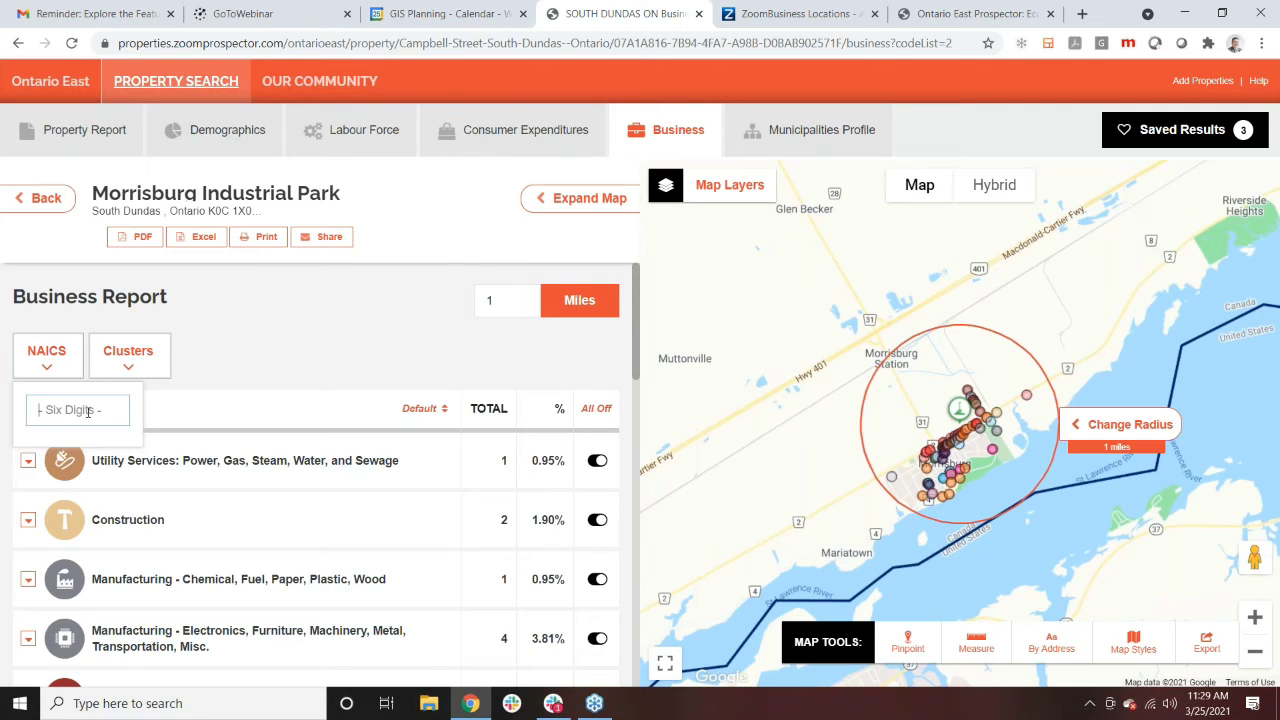
pyautogui.write('23')
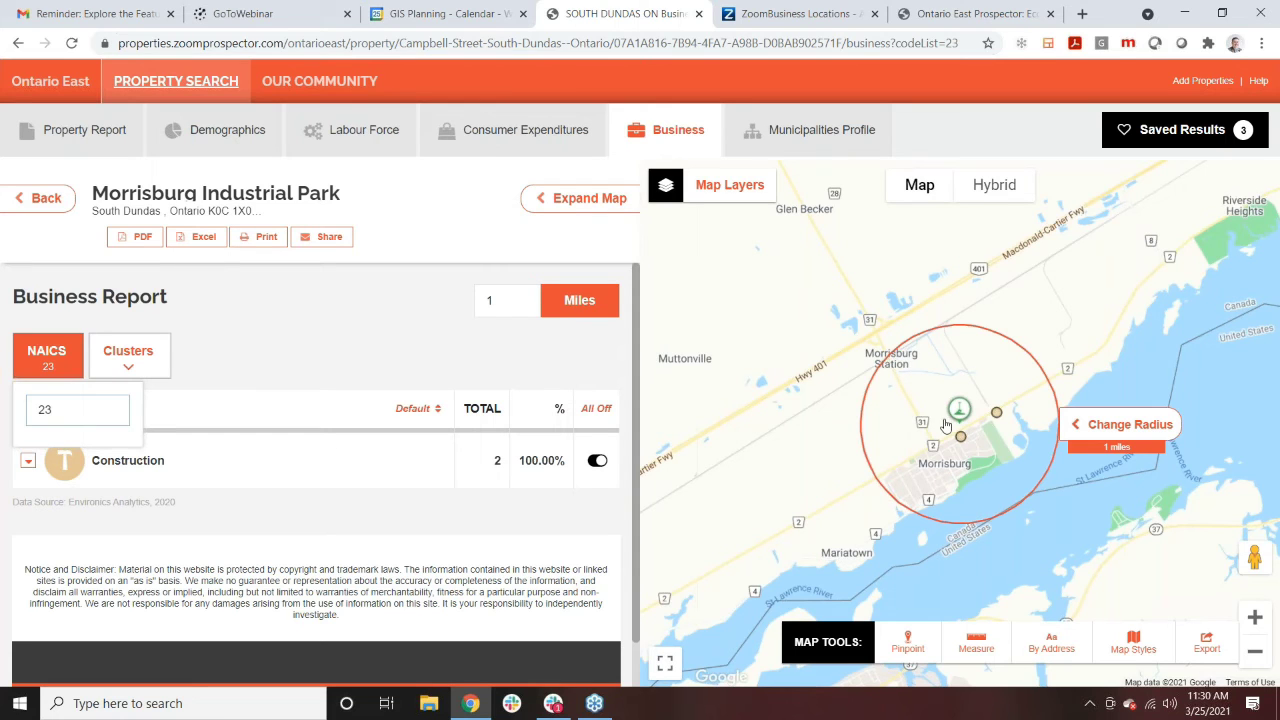
# Step: Set the Business report's search radius around Morrisburg Industrial Park to 10 miles
pyautogui.click(1079, 424)
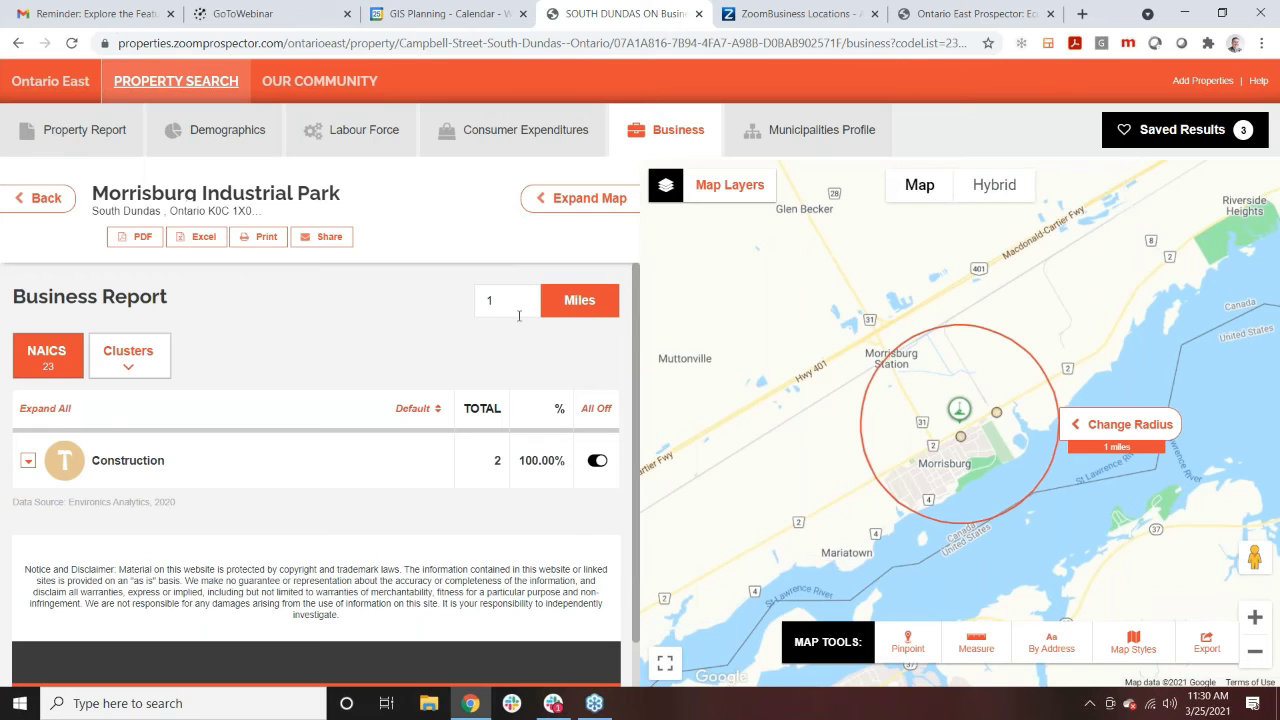
pyautogui.moveTo(512, 304); pyautogui.dragTo(414, 289)
pyautogui.write('10')
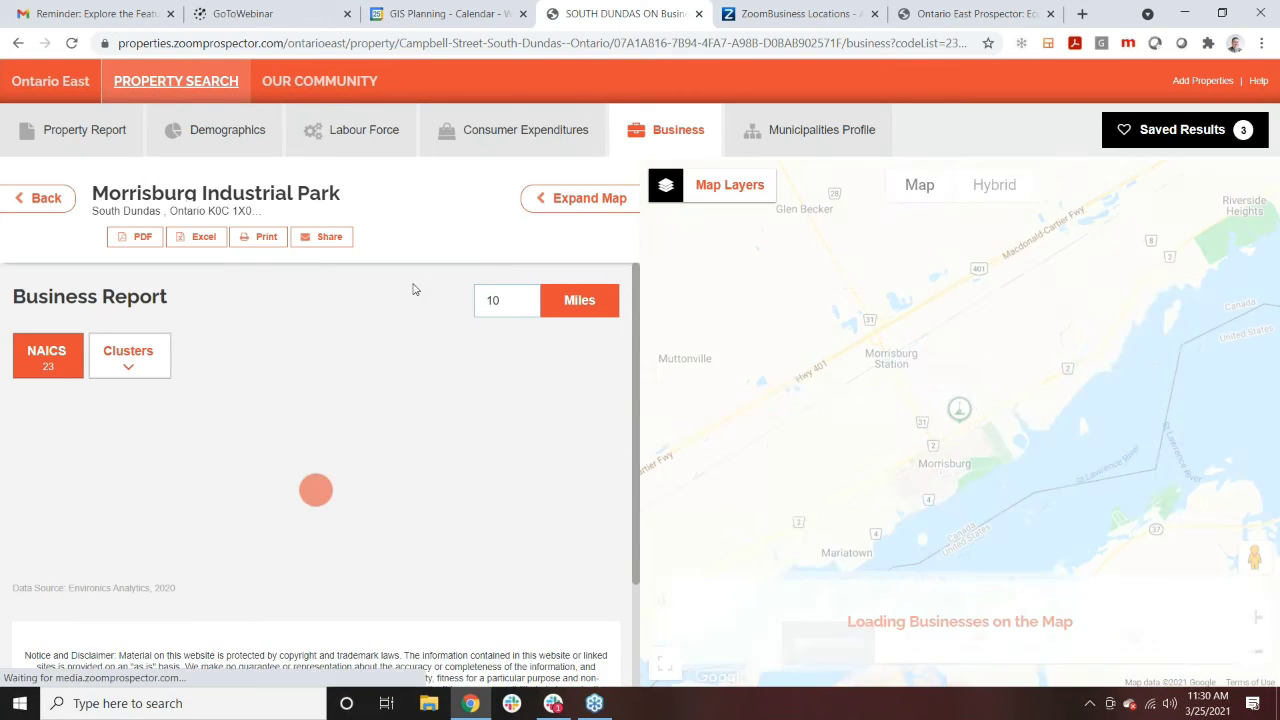